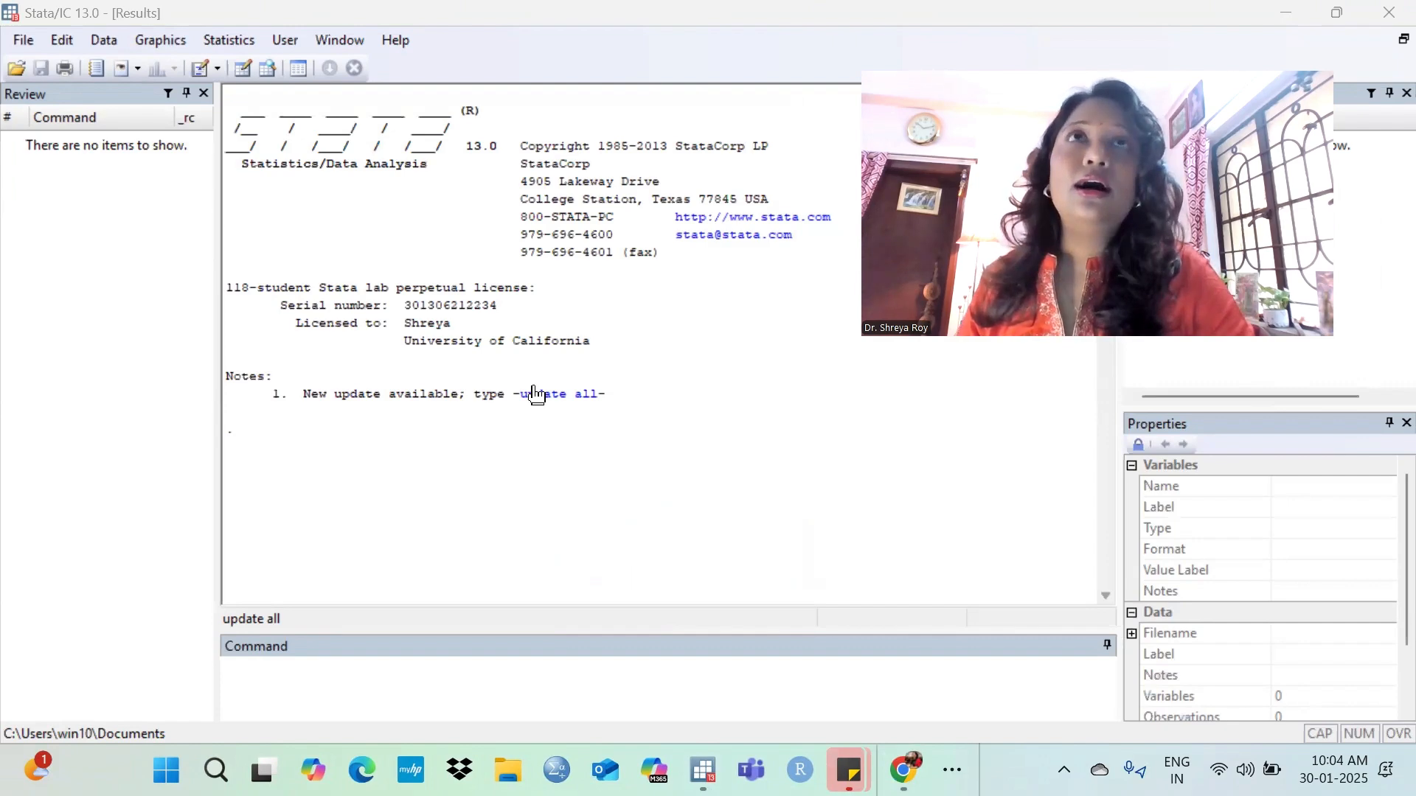
# Load the auto.dta example dataset that is installed with Stata.
pyautogui.click(17, 41)
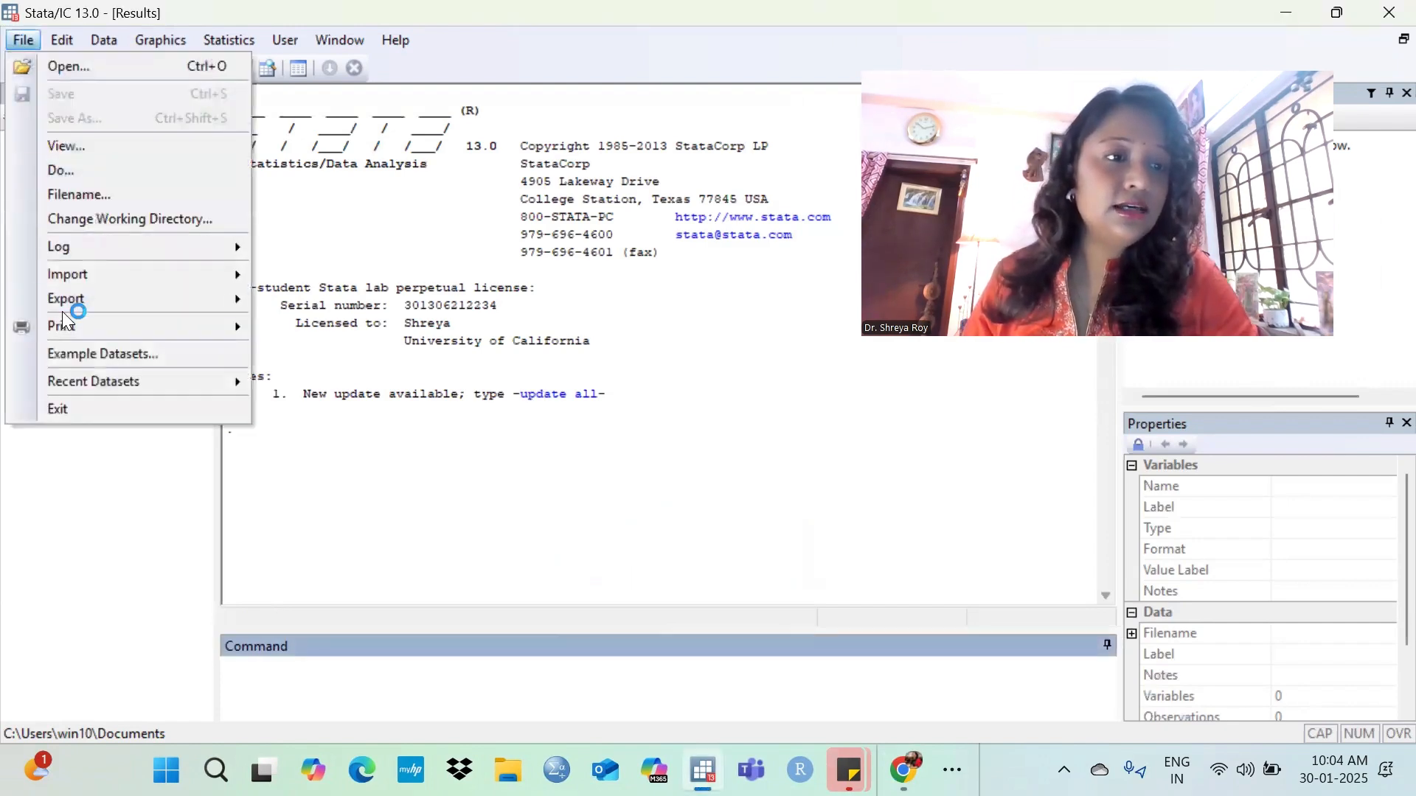
pyautogui.click(56, 357)
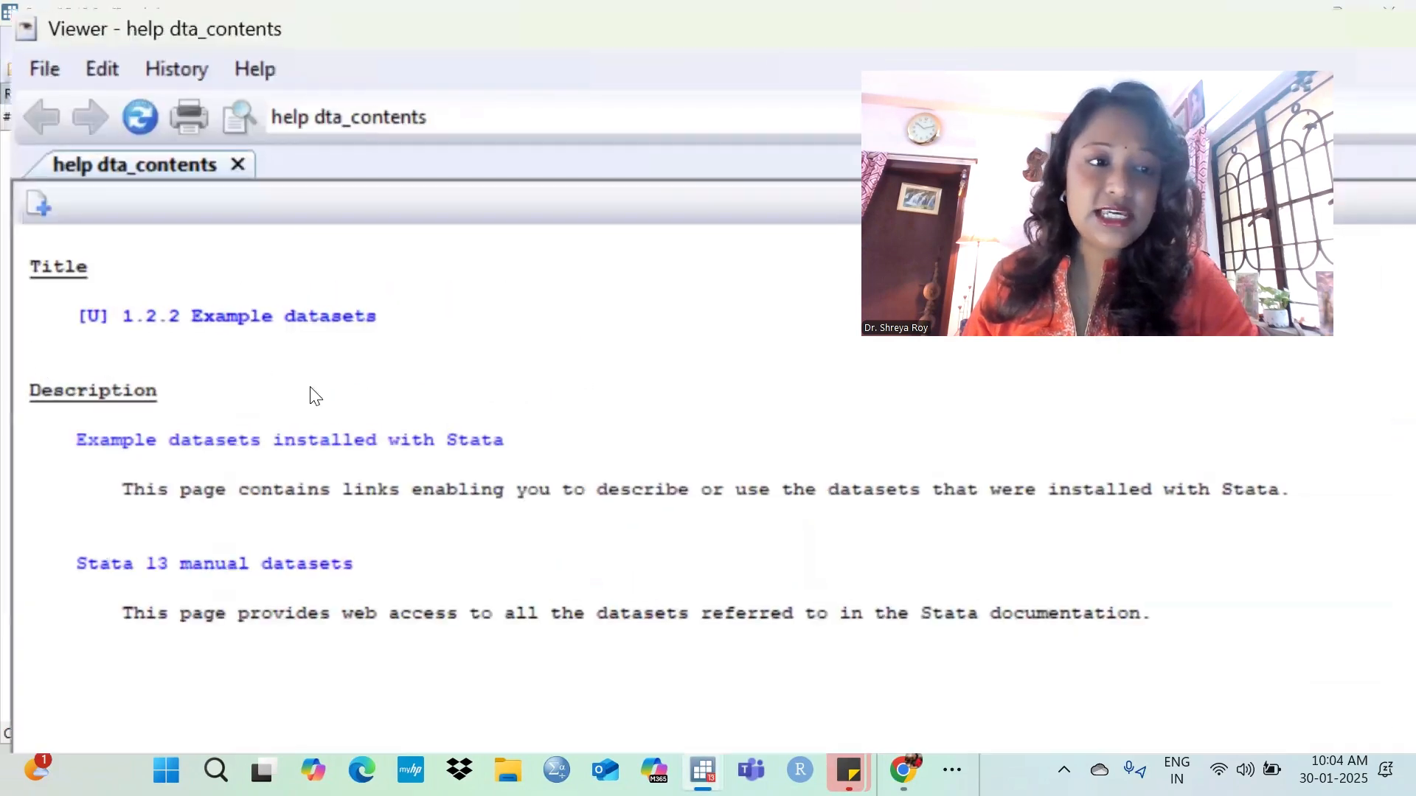
pyautogui.click(307, 441)
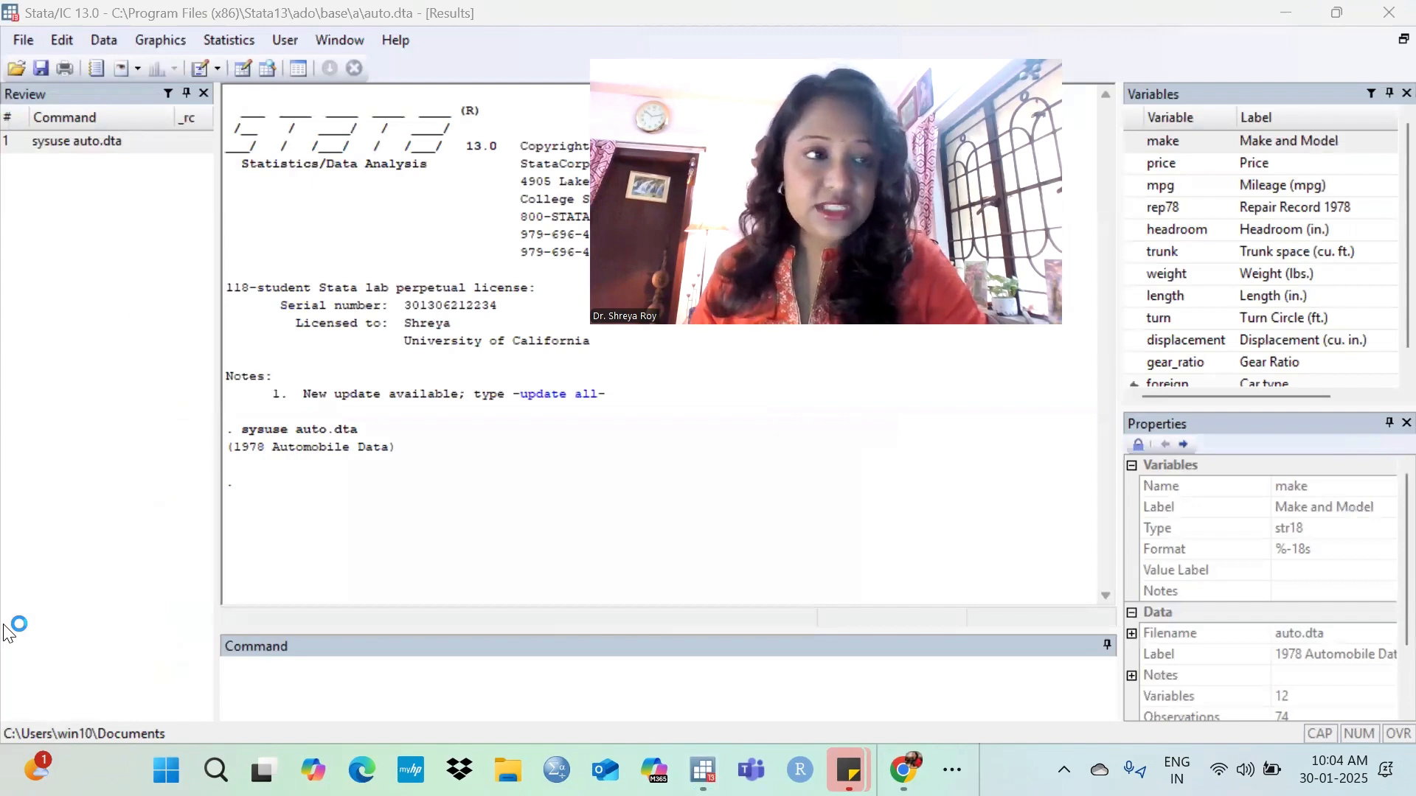
# Start a bar chart that calculates summary statistics and set its orientation to horizontal.
pyautogui.click(159, 42)
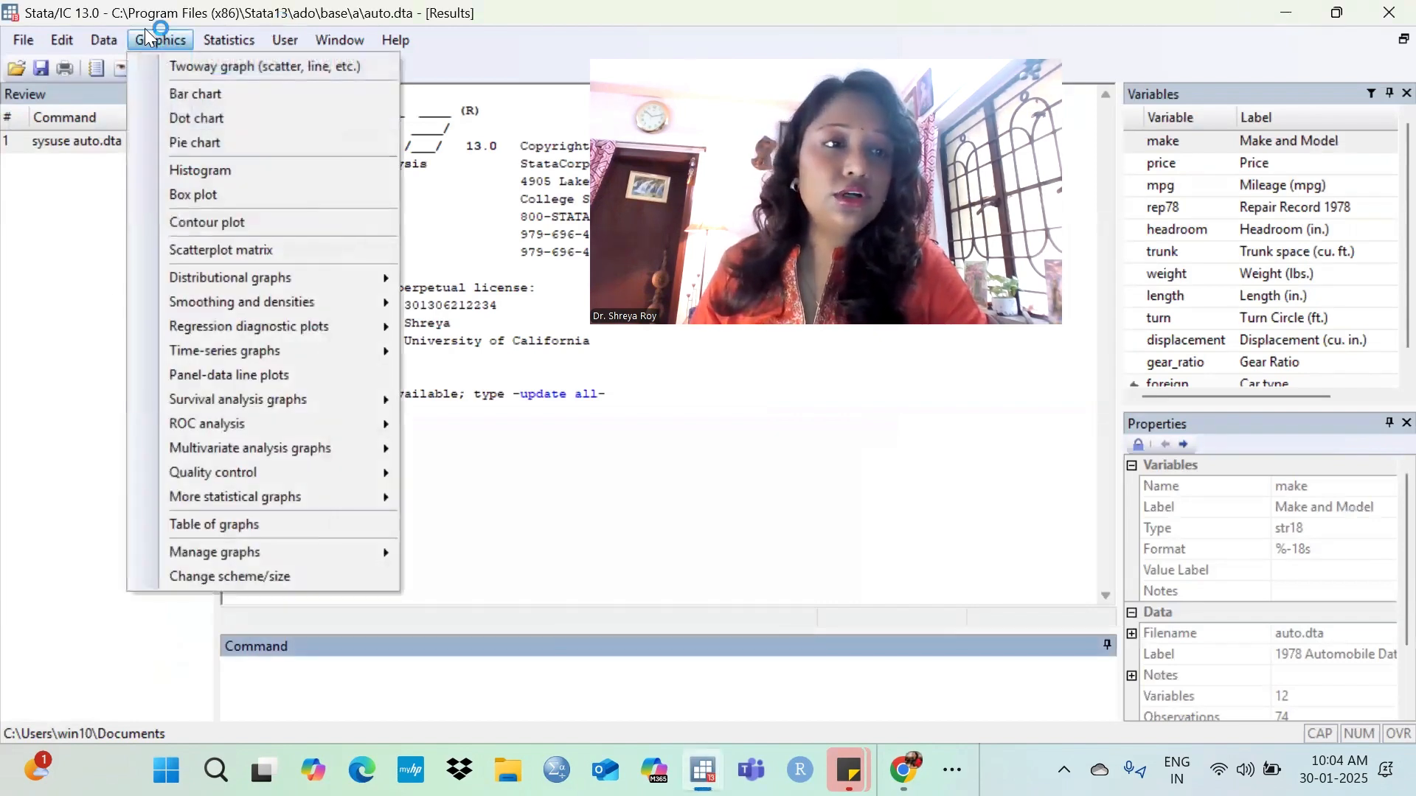
pyautogui.click(145, 97)
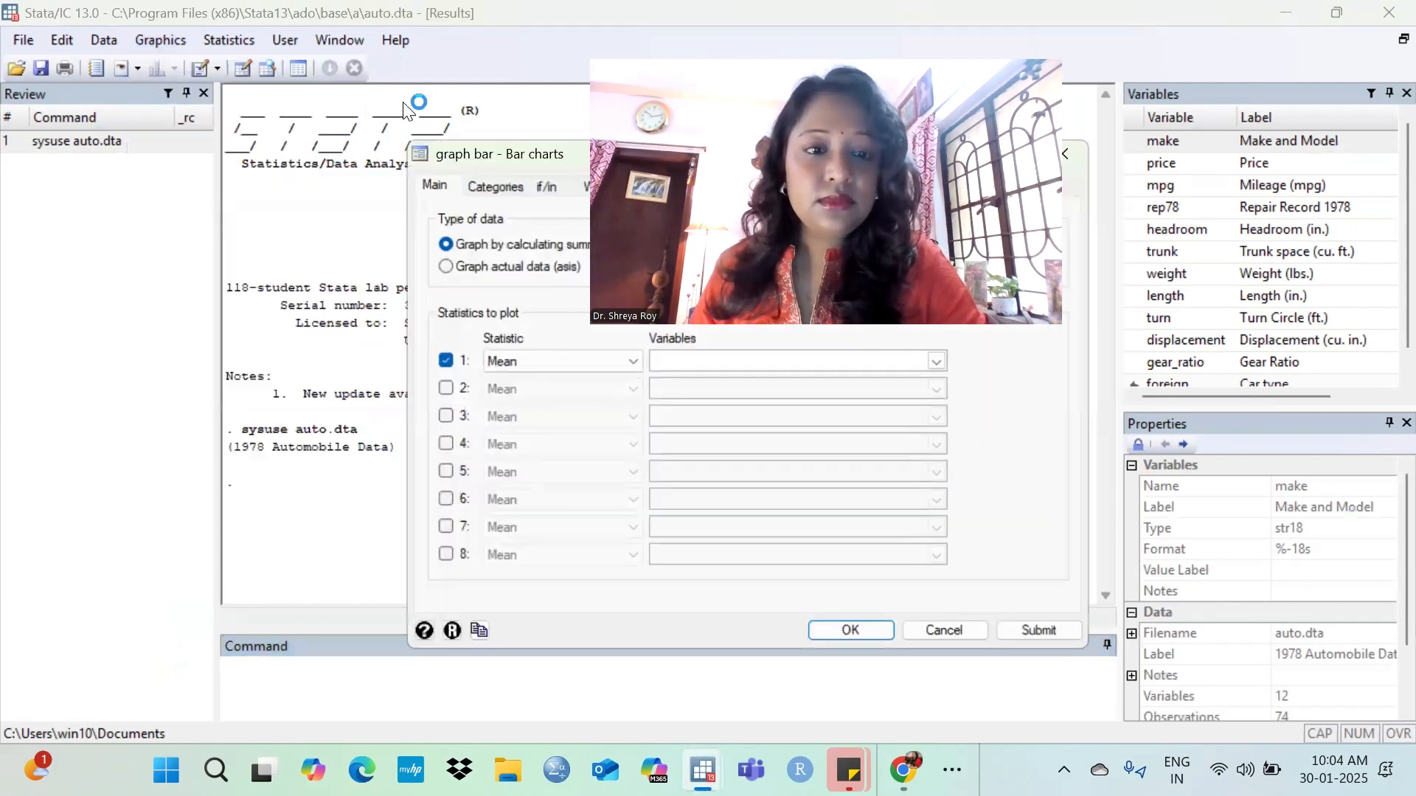
pyautogui.moveTo(498, 156); pyautogui.dragTo(102, 140)
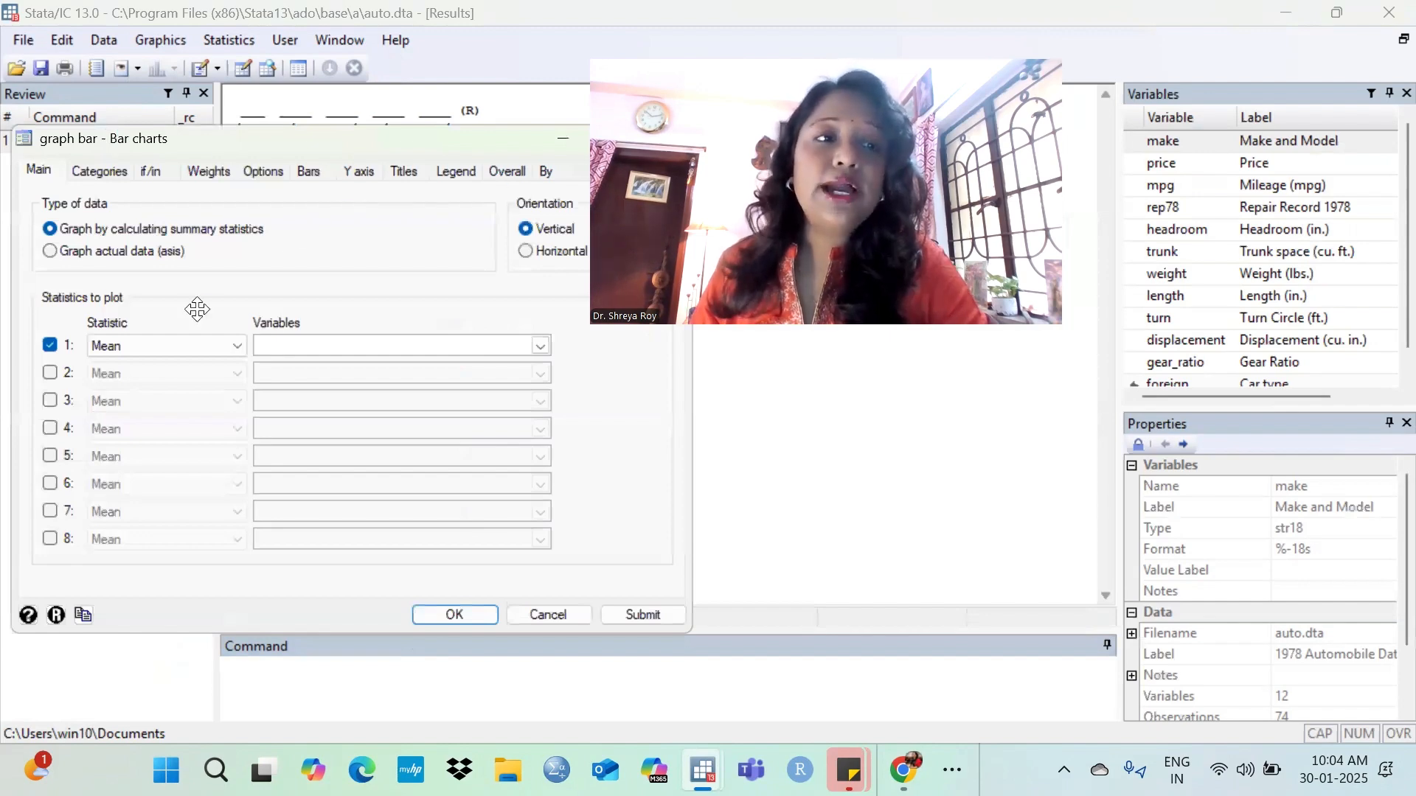
pyautogui.click(525, 250)
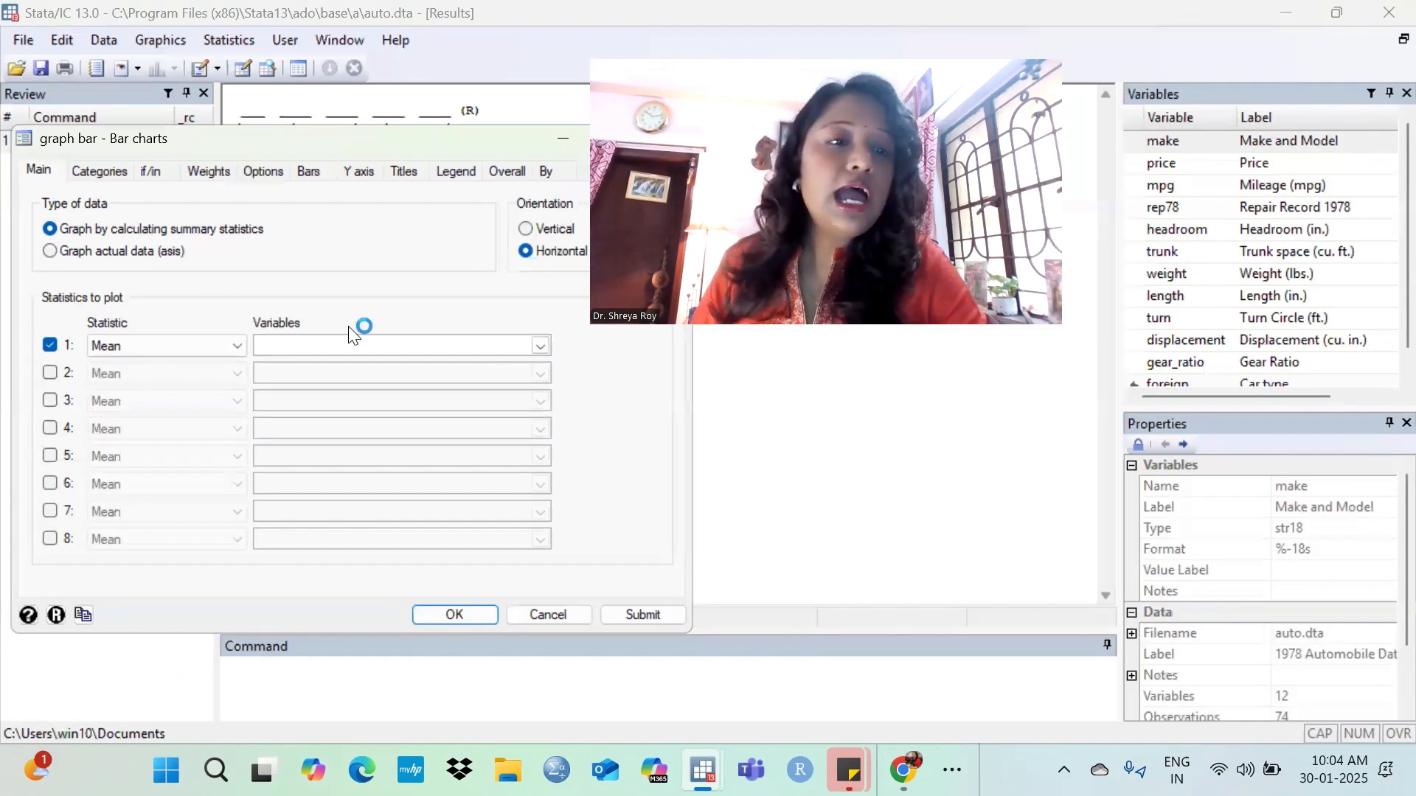
# Choose mpg, trunk and weight as the variables for the Mean statistic and generate the bar chart.
pyautogui.click(541, 345)
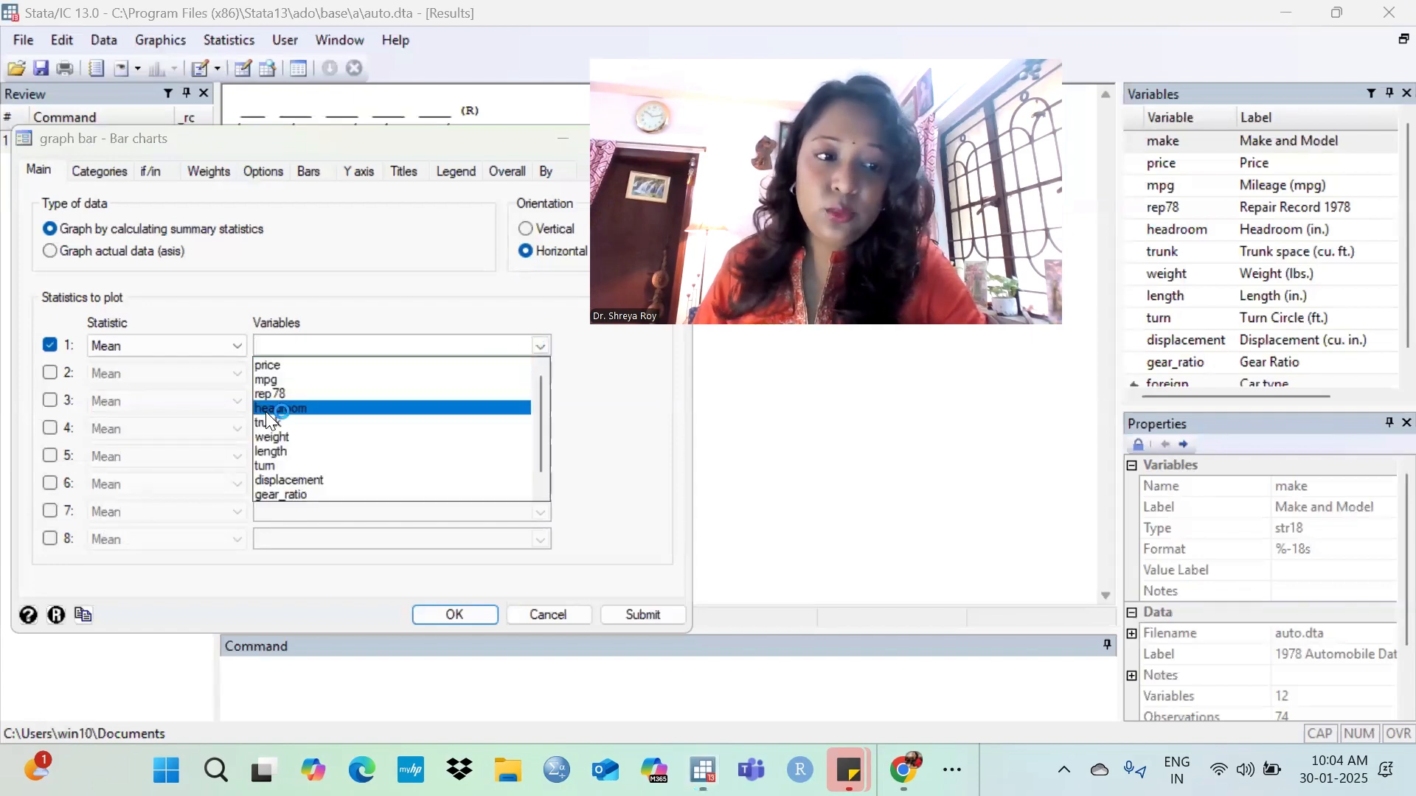
pyautogui.click(307, 379)
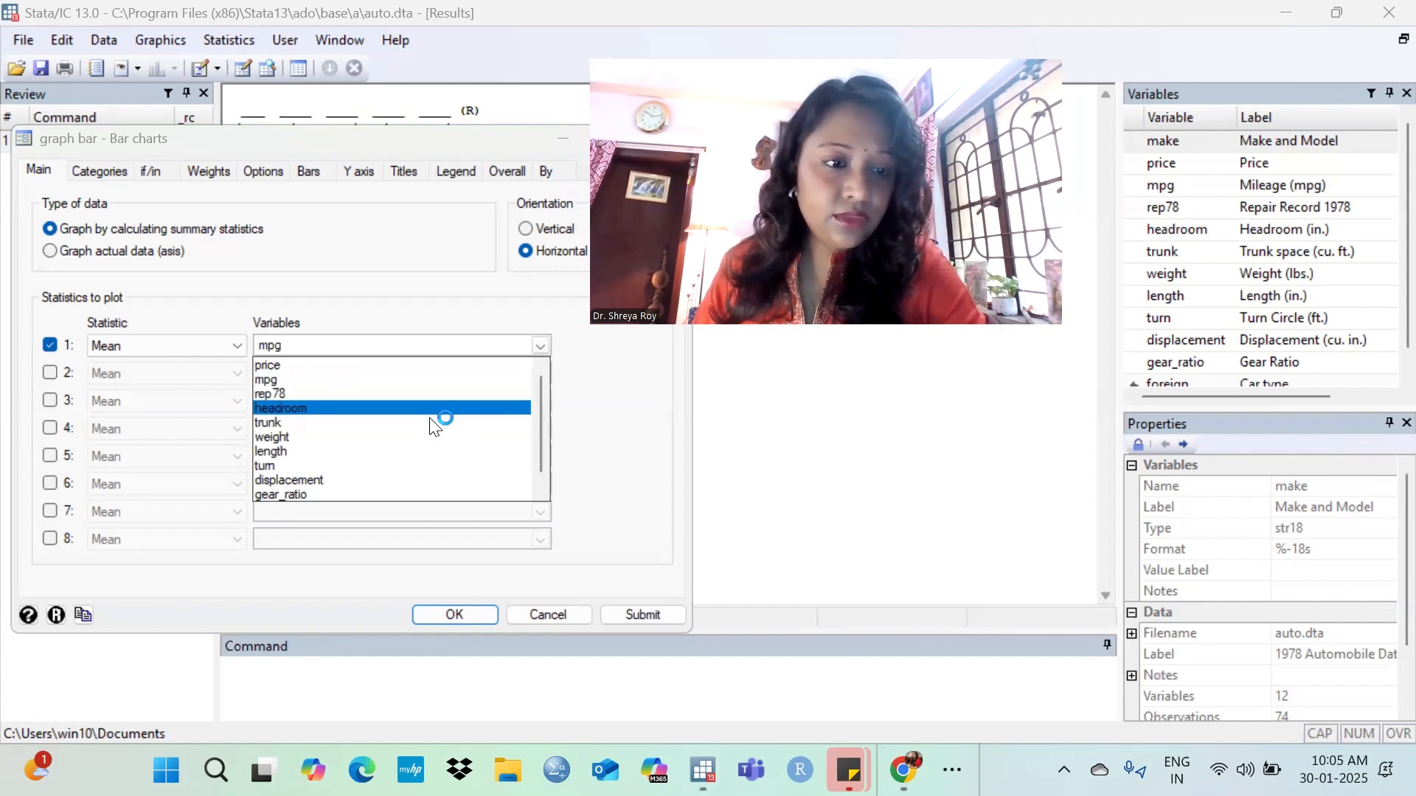
pyautogui.click(334, 421)
pyautogui.click(323, 435)
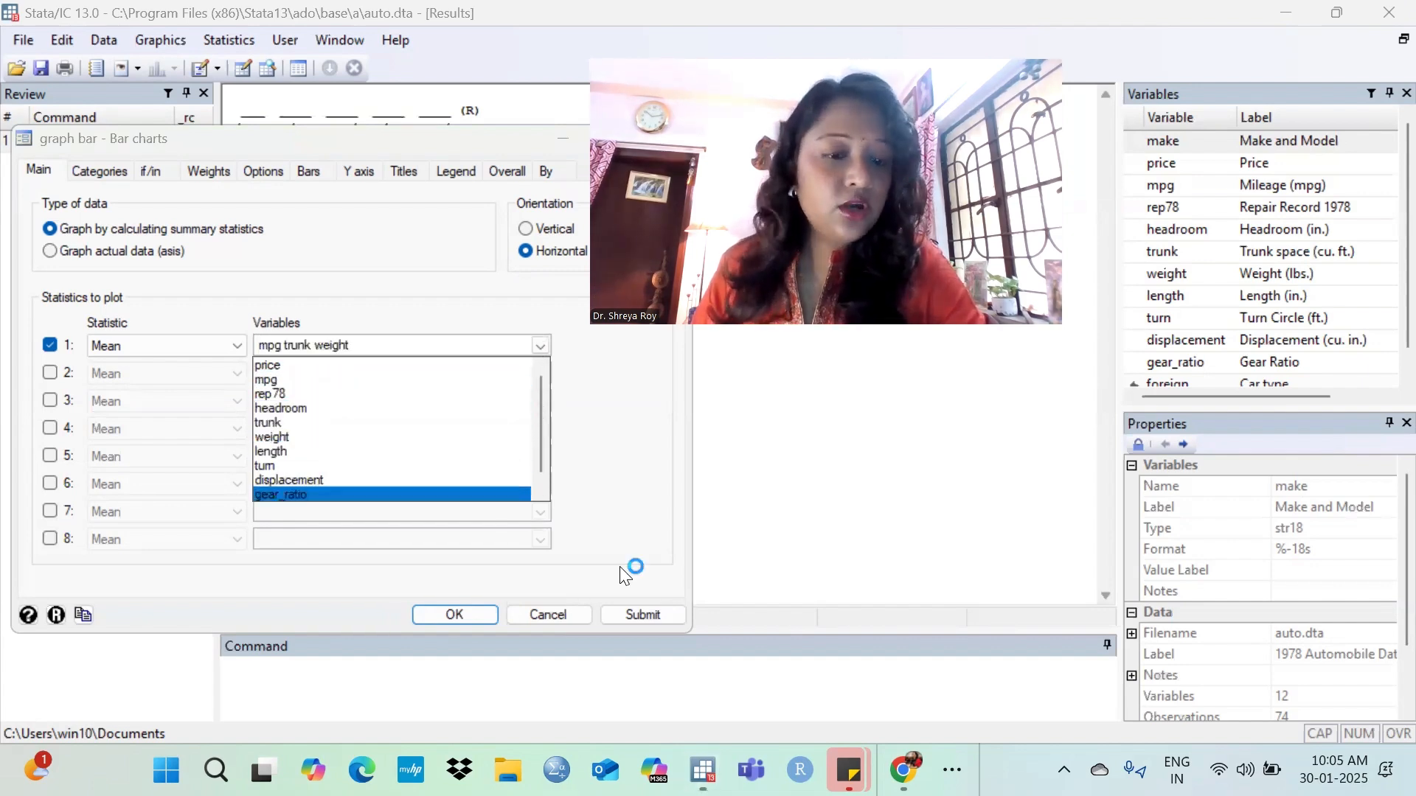
pyautogui.click(595, 579)
pyautogui.press('Return')
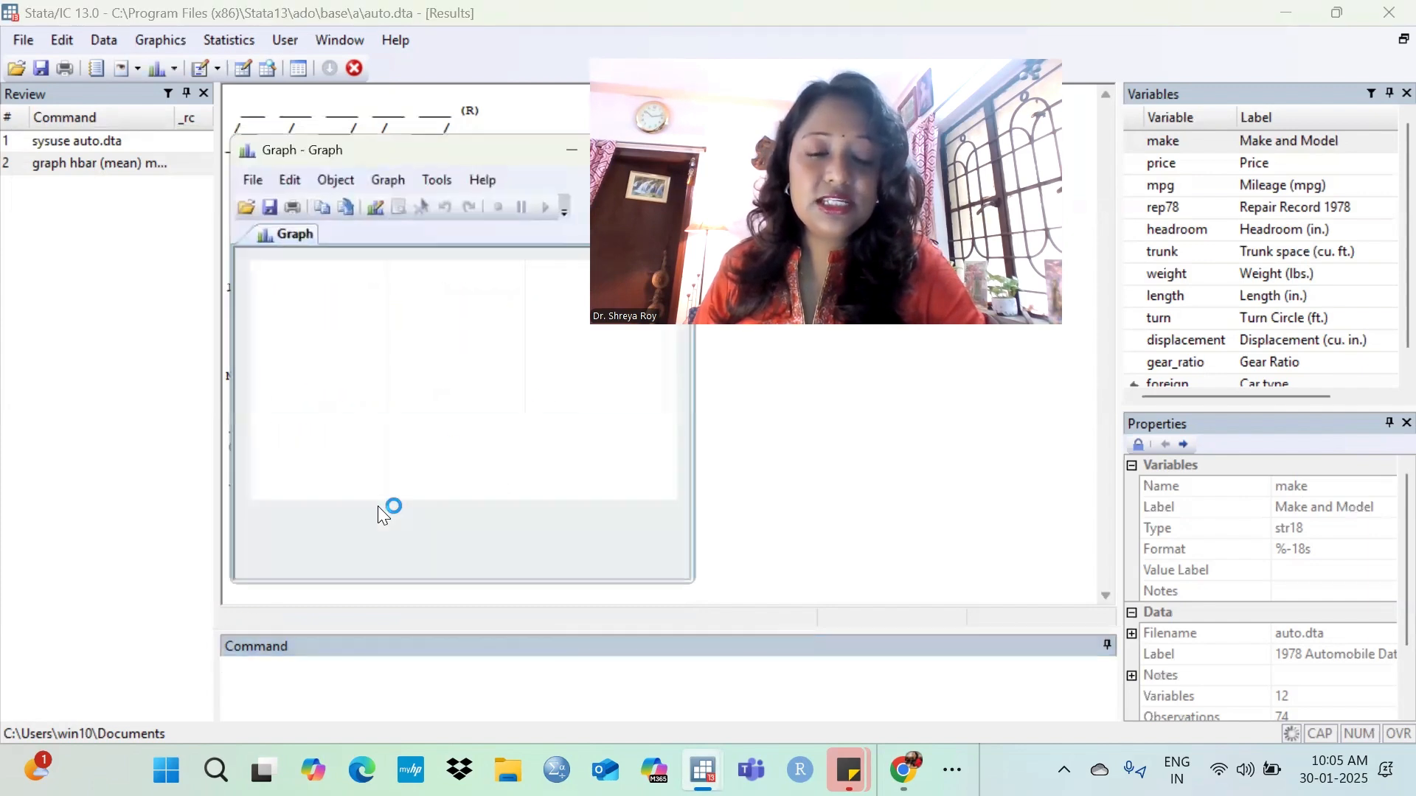
# Examine the bar chart at full size and close it, and look through the auto.dta records in browse mode.
pyautogui.moveTo(393, 144); pyautogui.dragTo(272, 145)
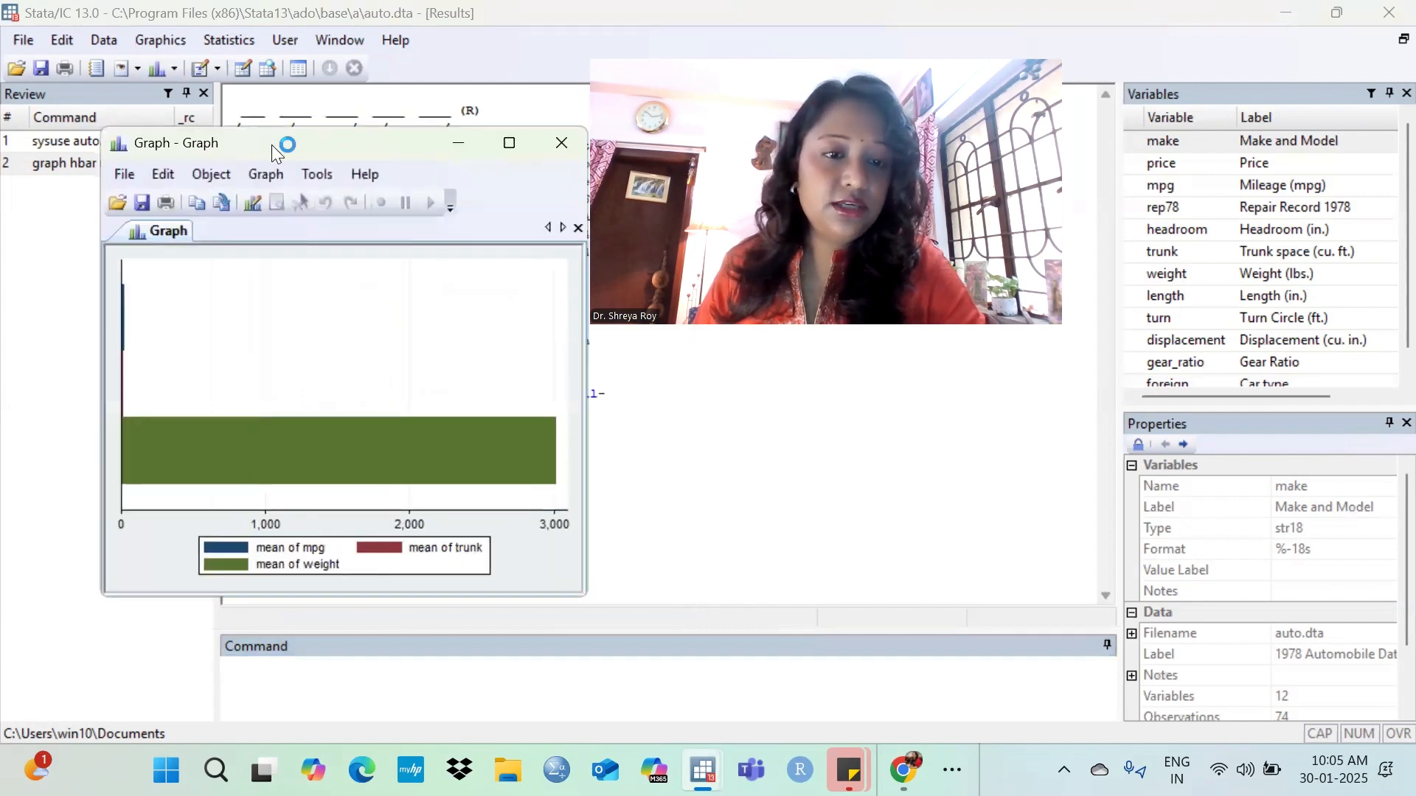
pyautogui.click(508, 143)
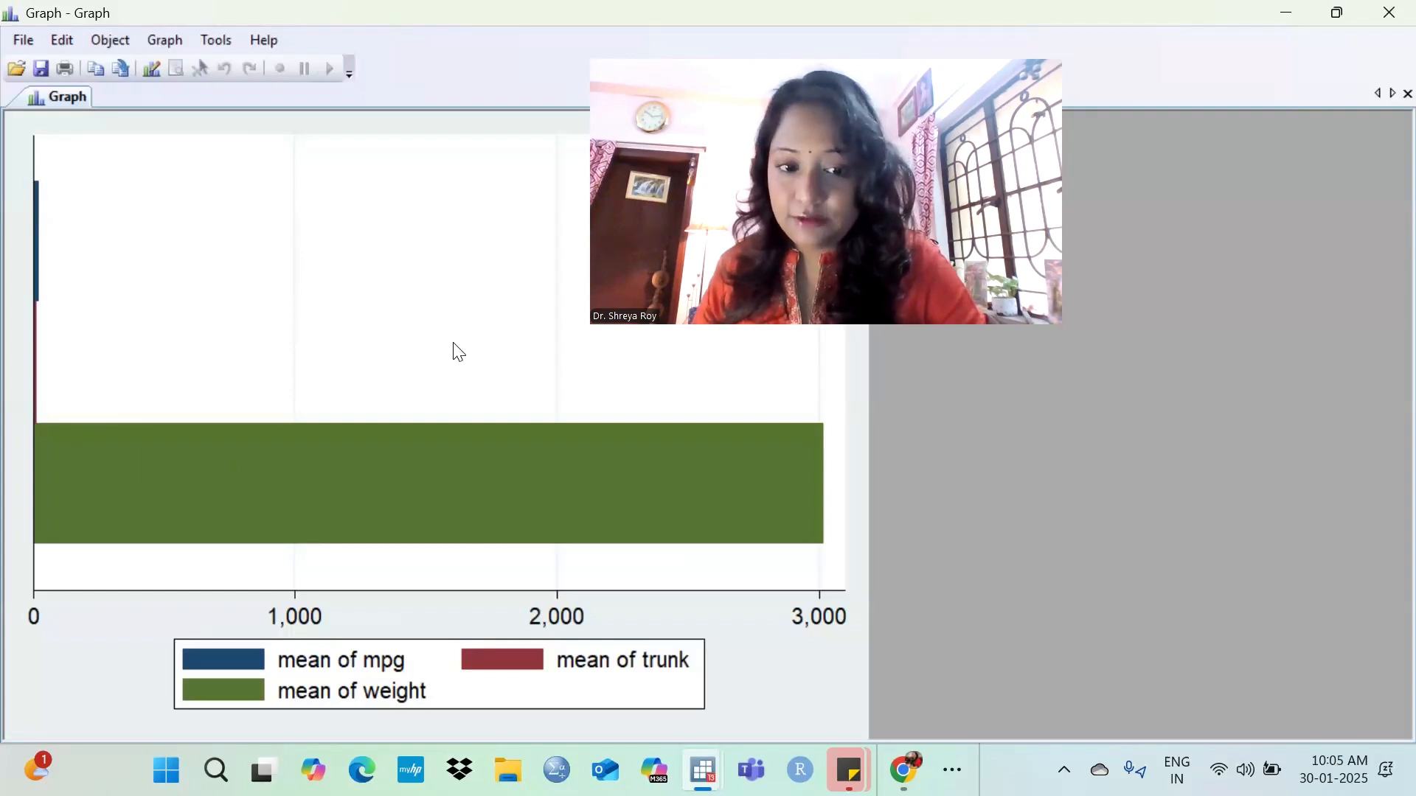
pyautogui.click(1387, 13)
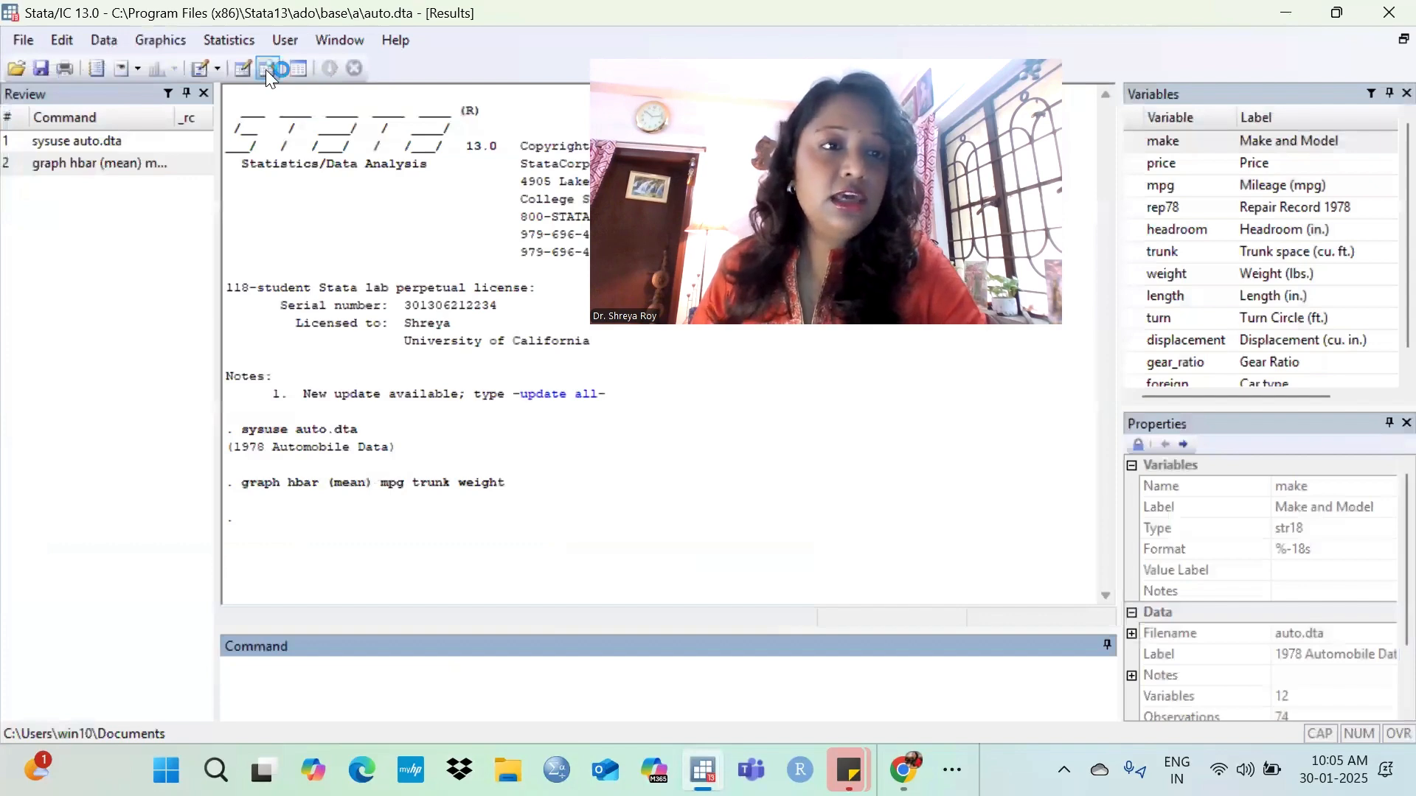
pyautogui.click(265, 70)
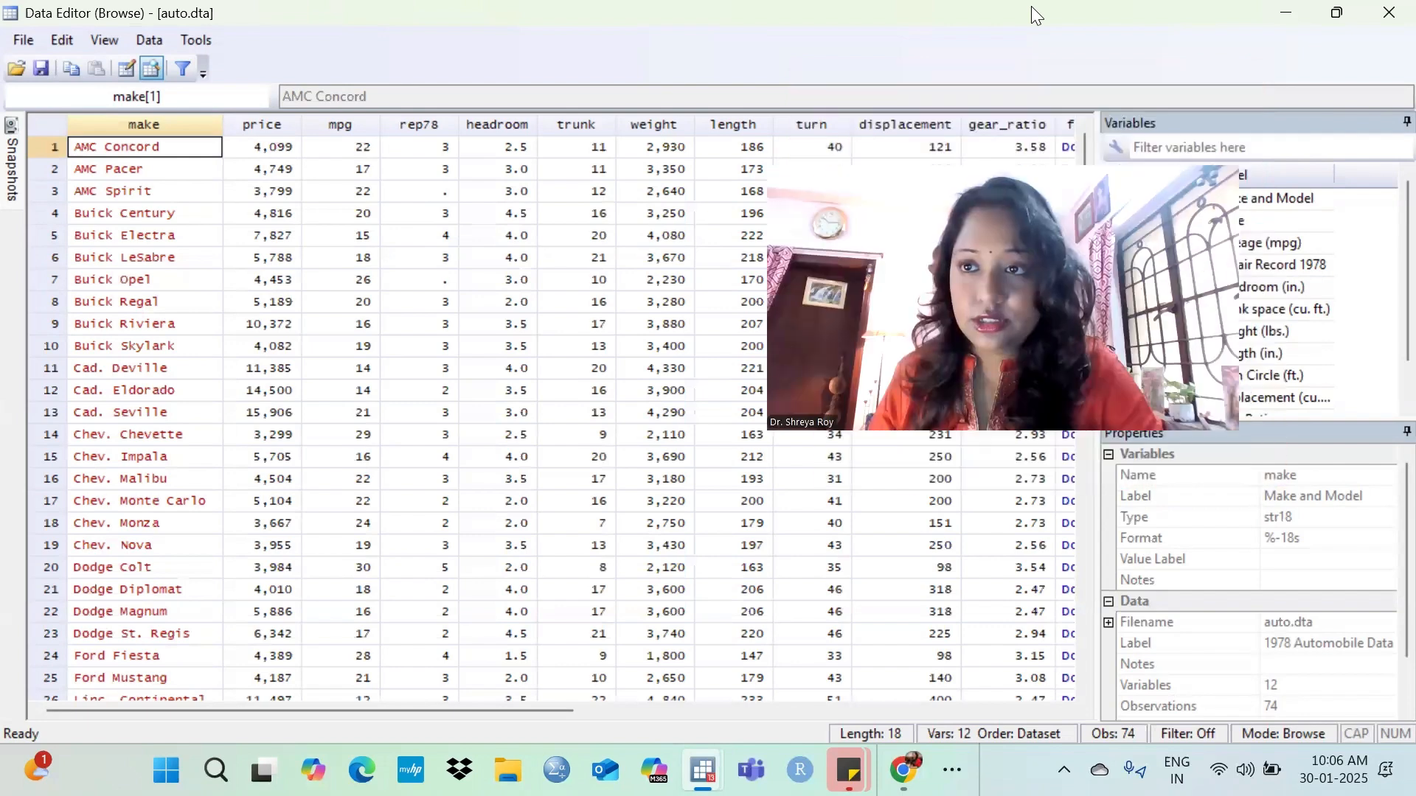
pyautogui.click(1300, 12)
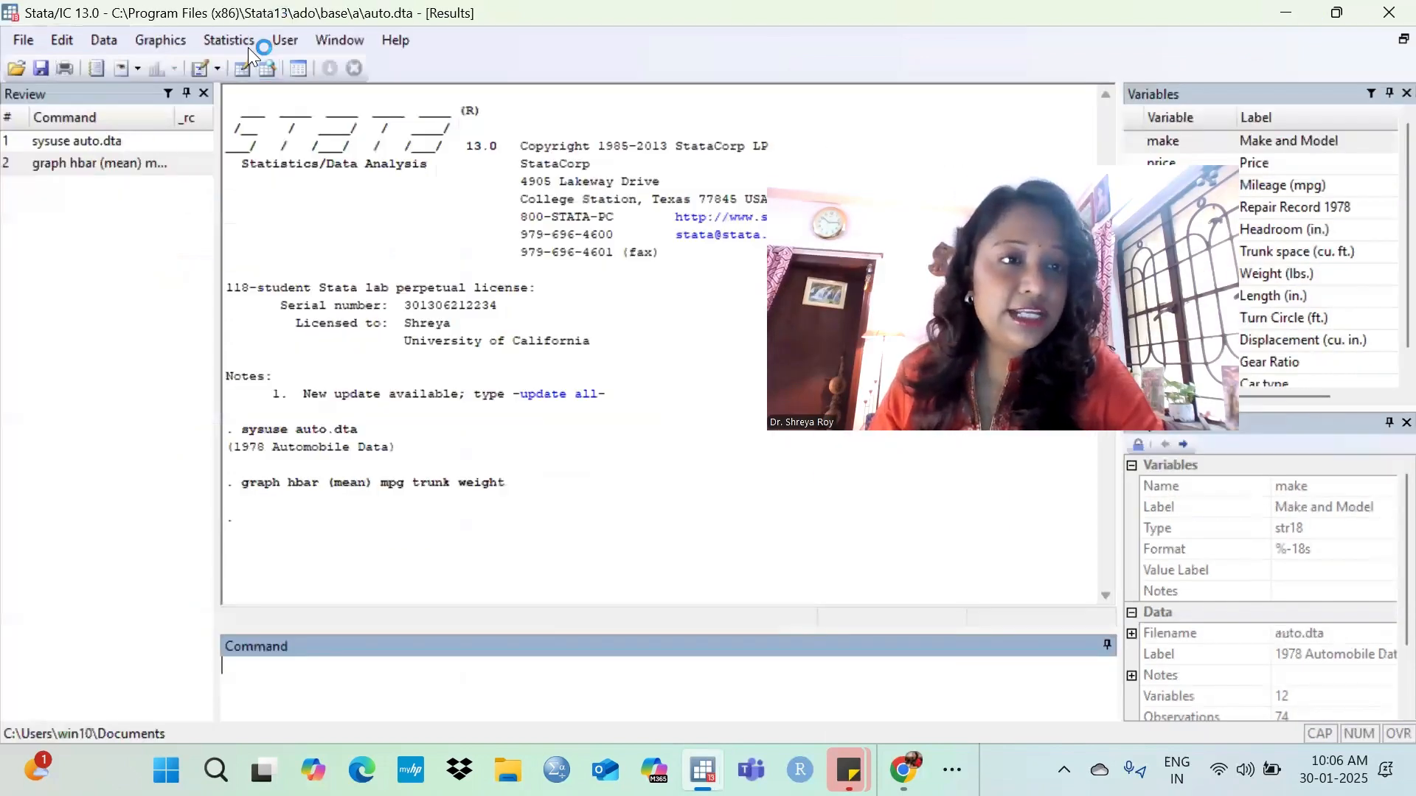
# Recall the graph hbar command, replace weight with turn, and run it to plot mpg, trunk and turn at full size.
pyautogui.click(42, 157)
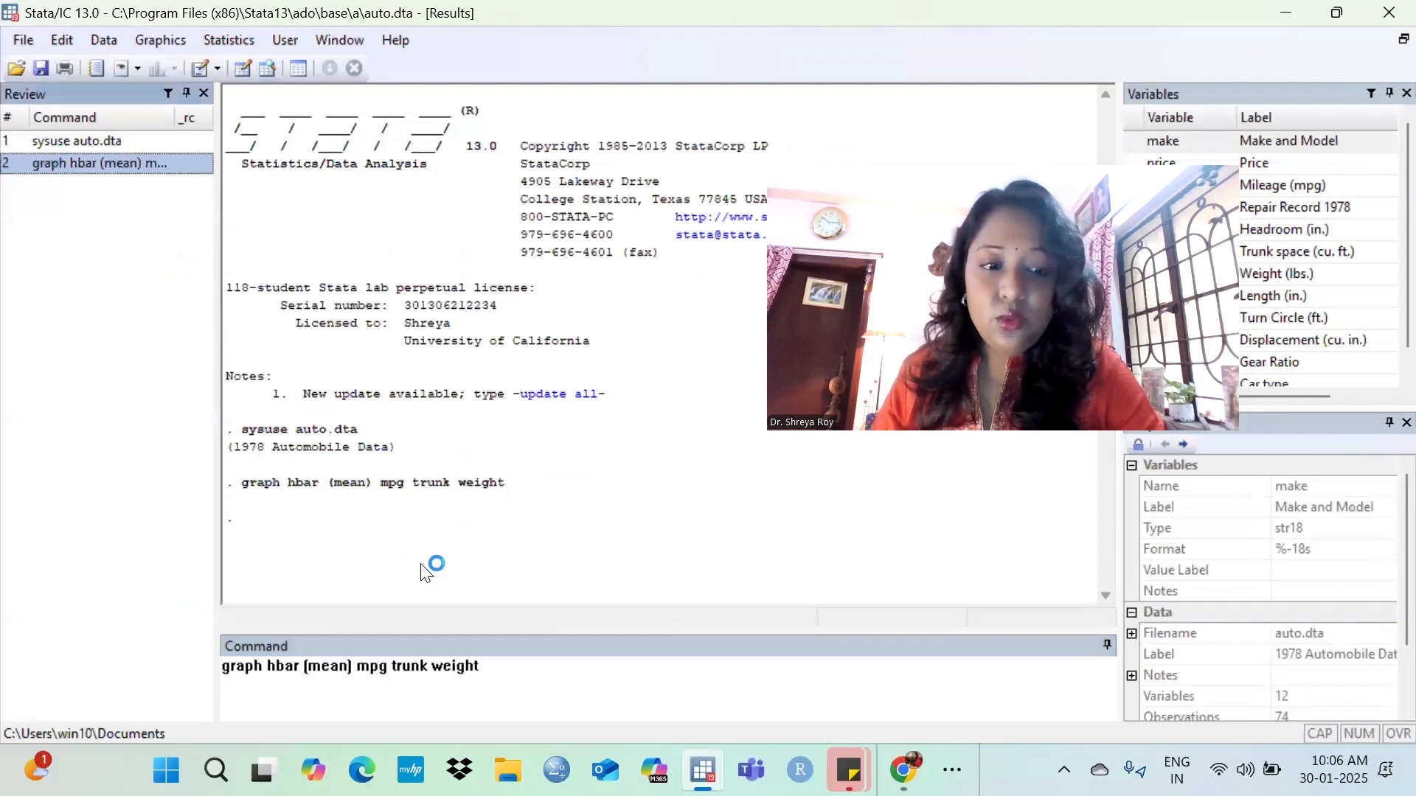
pyautogui.click(398, 705)
pyautogui.doubleClick(455, 666)
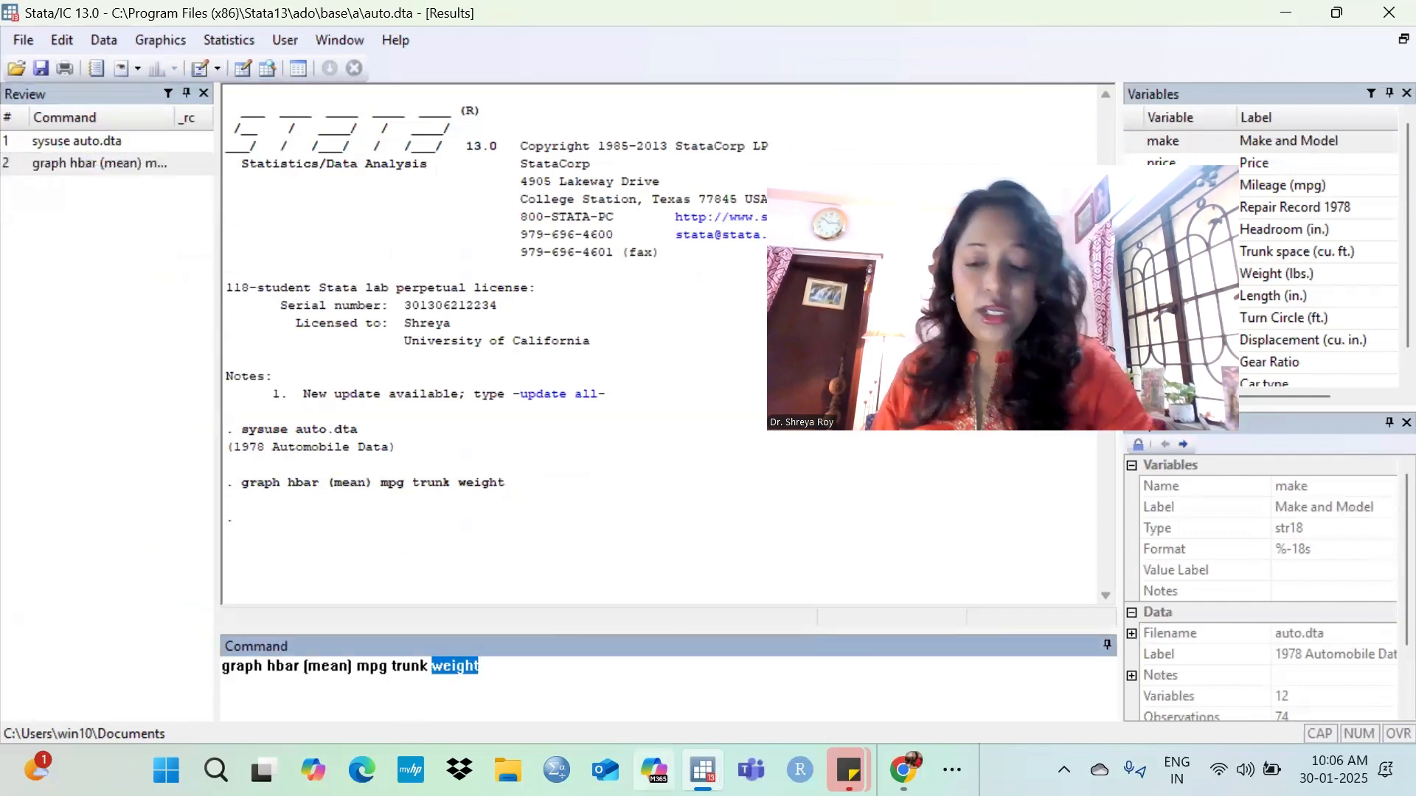
pyautogui.press('BackSpace')
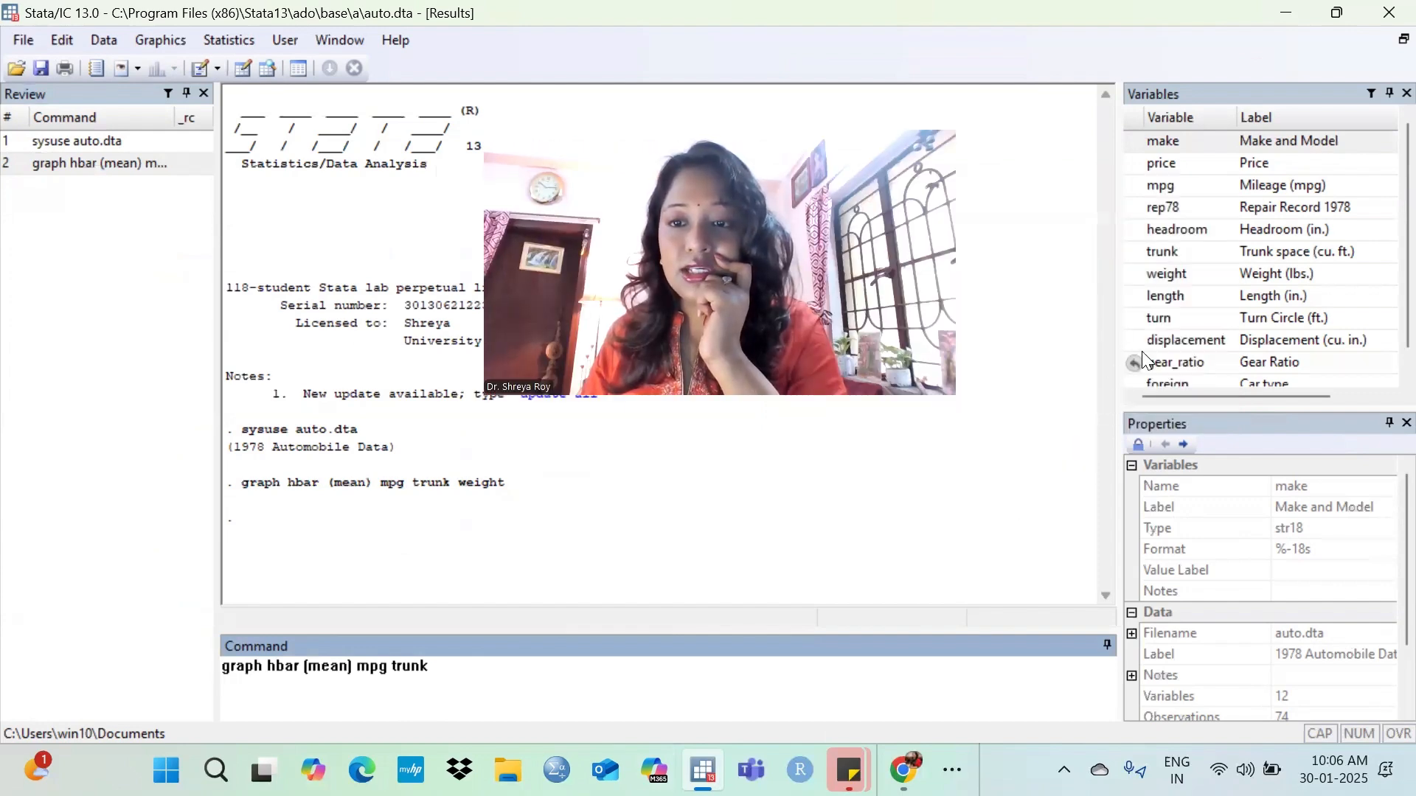
pyautogui.doubleClick(1141, 321)
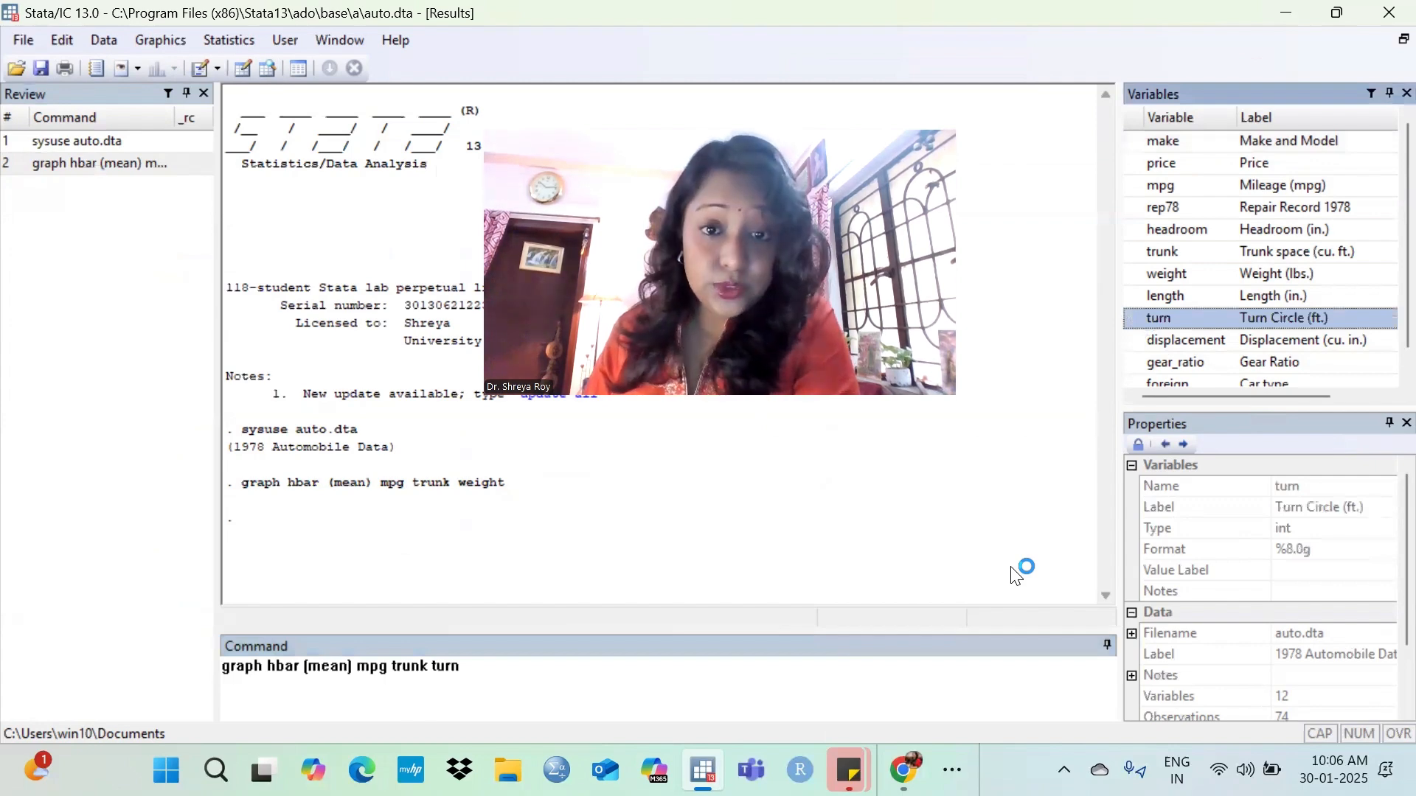
pyautogui.press('Return')
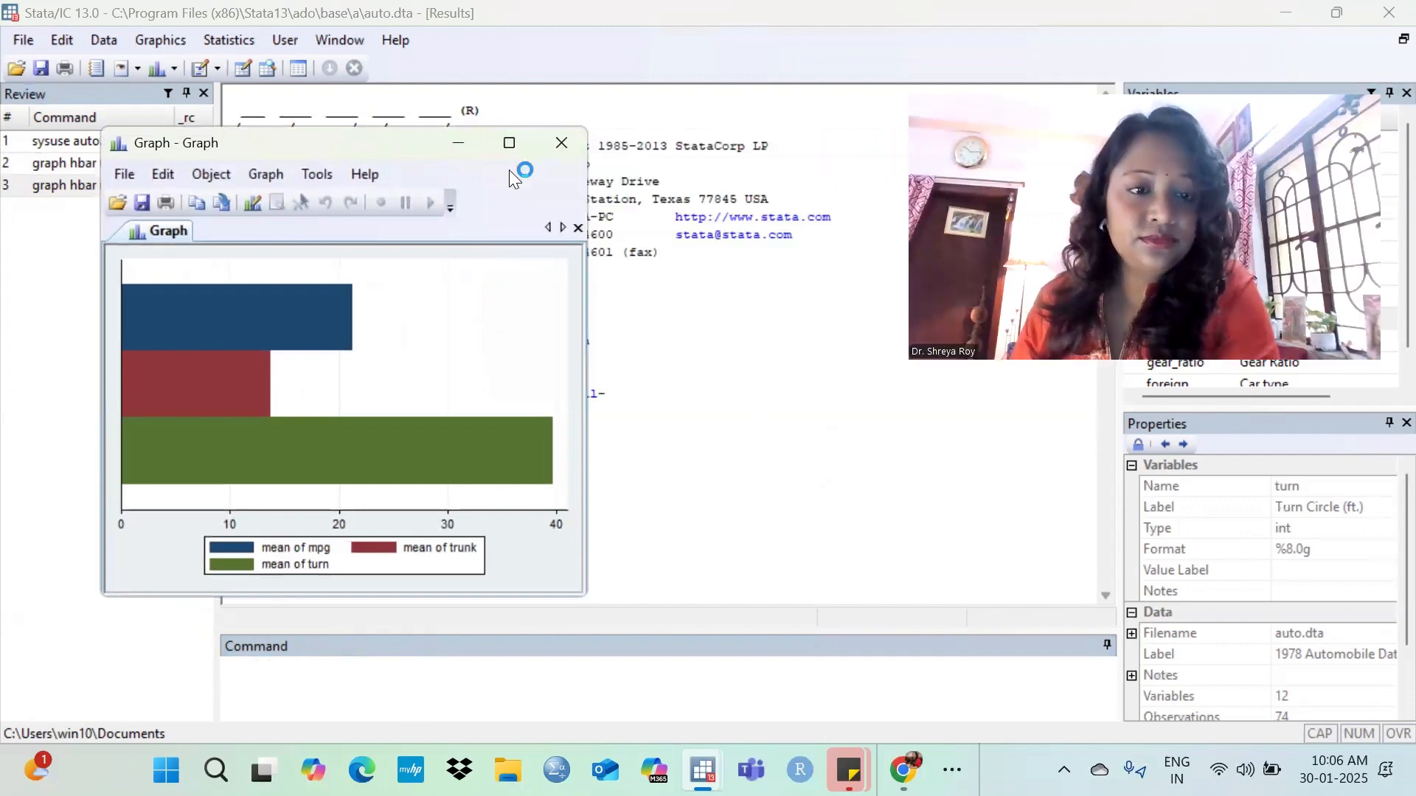
pyautogui.click(508, 143)
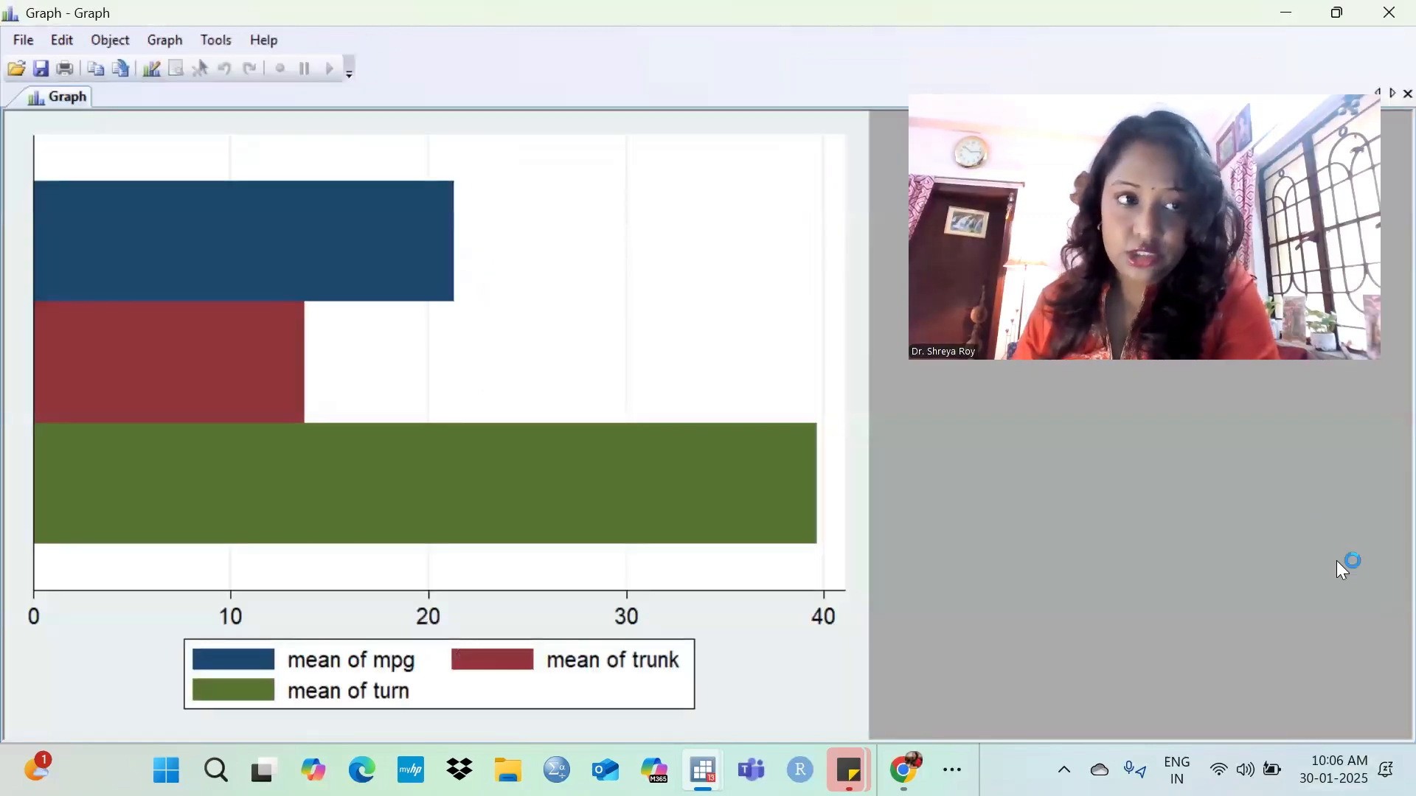
# Put the graph into editing mode and recolour the mean of mpg bar to Lavender.
pyautogui.click(152, 68)
pyautogui.click(413, 280)
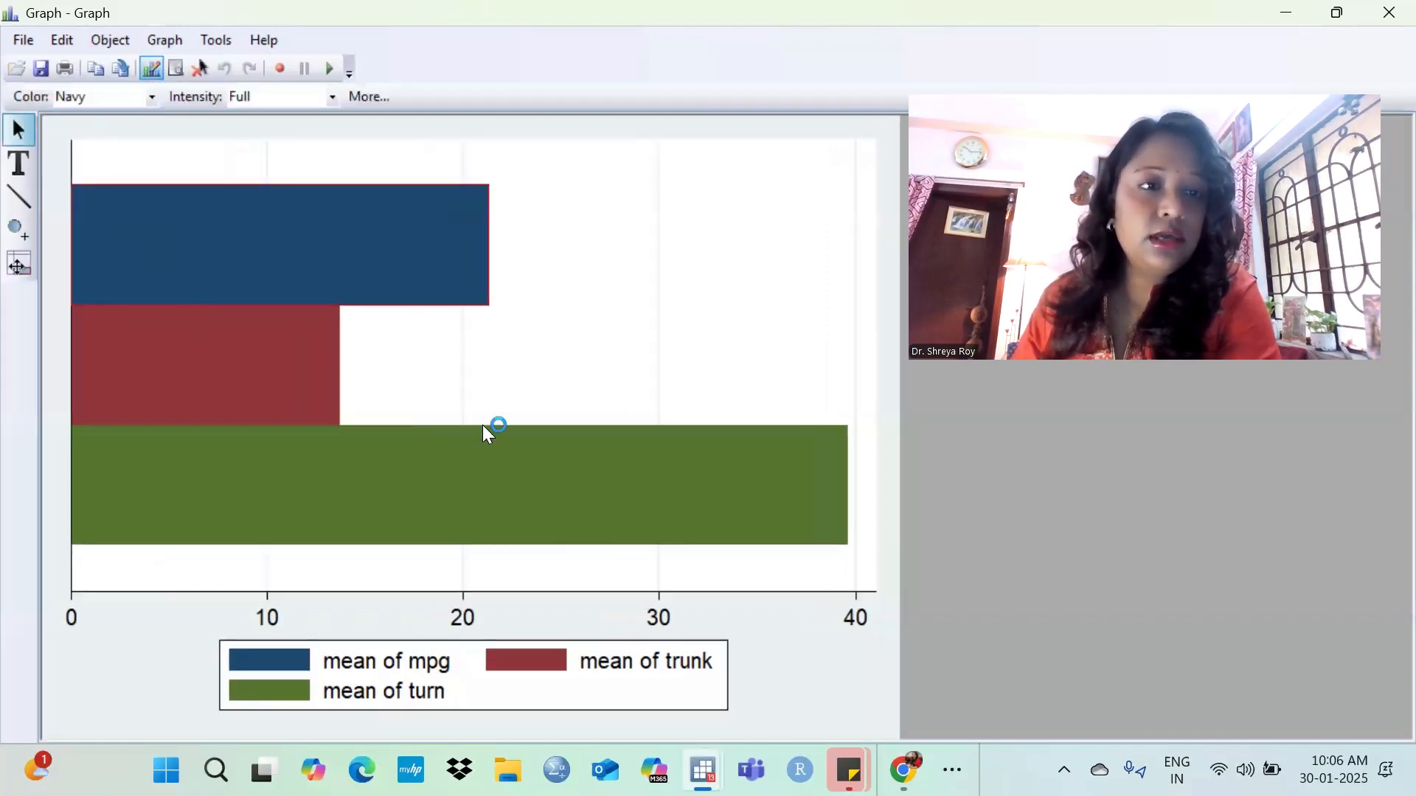
pyautogui.click(152, 96)
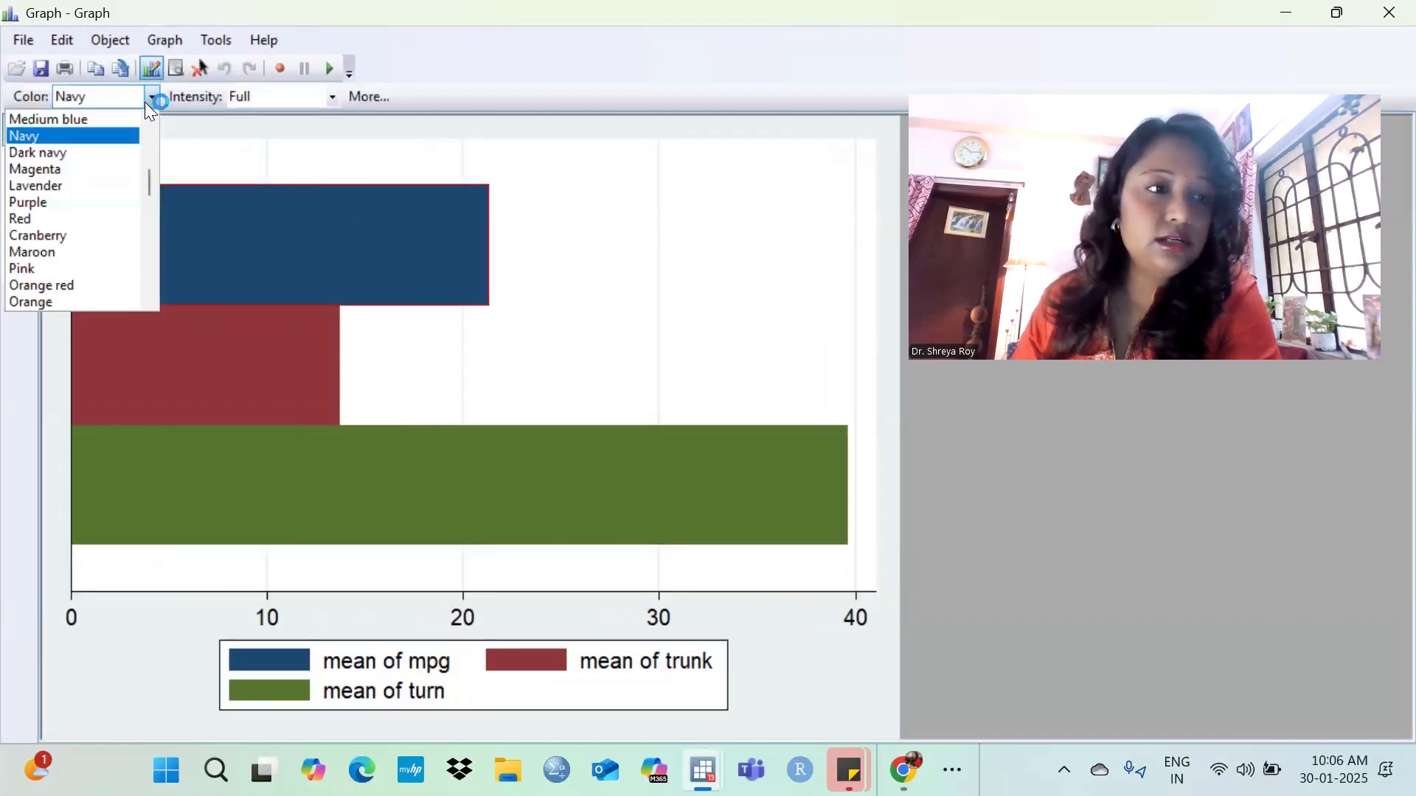
pyautogui.click(59, 269)
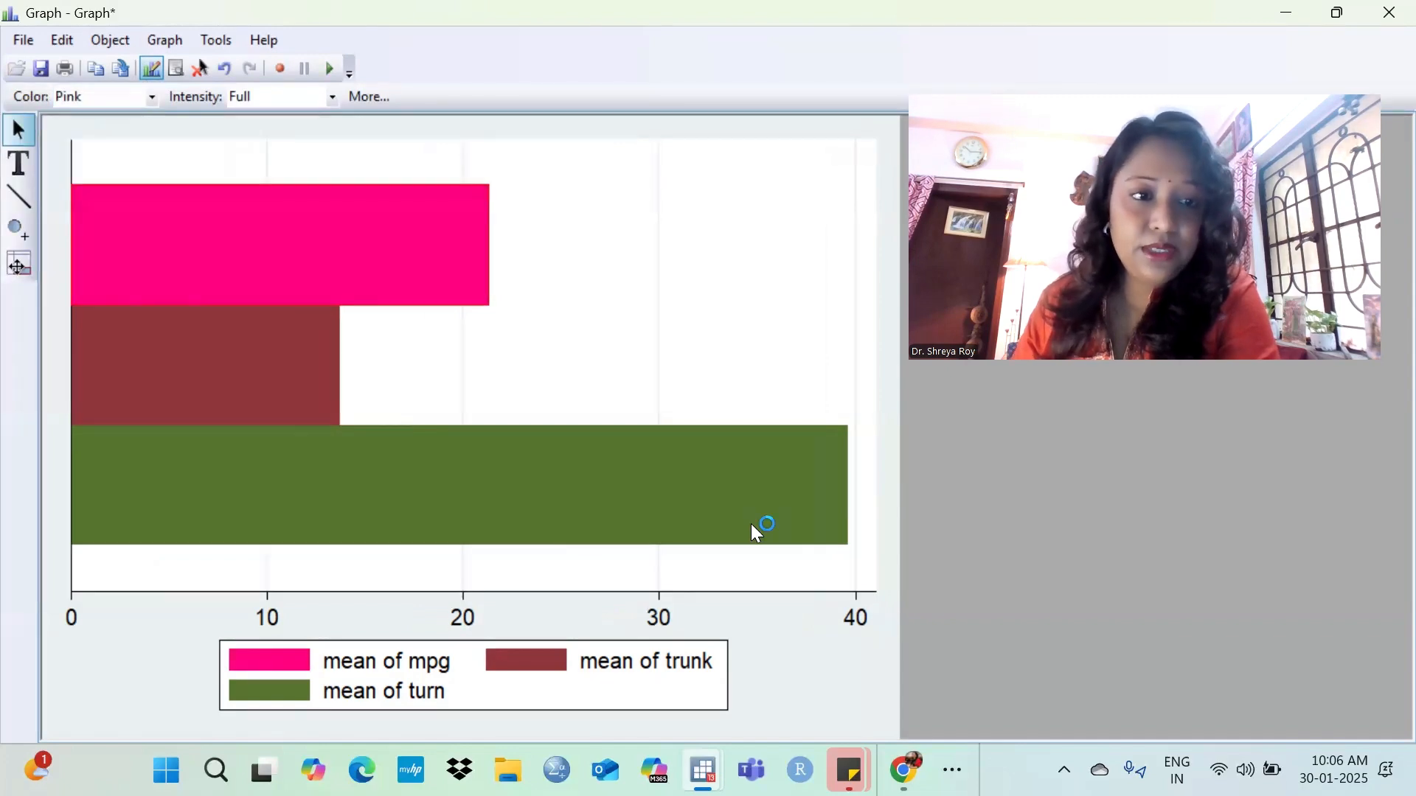
pyautogui.click(152, 97)
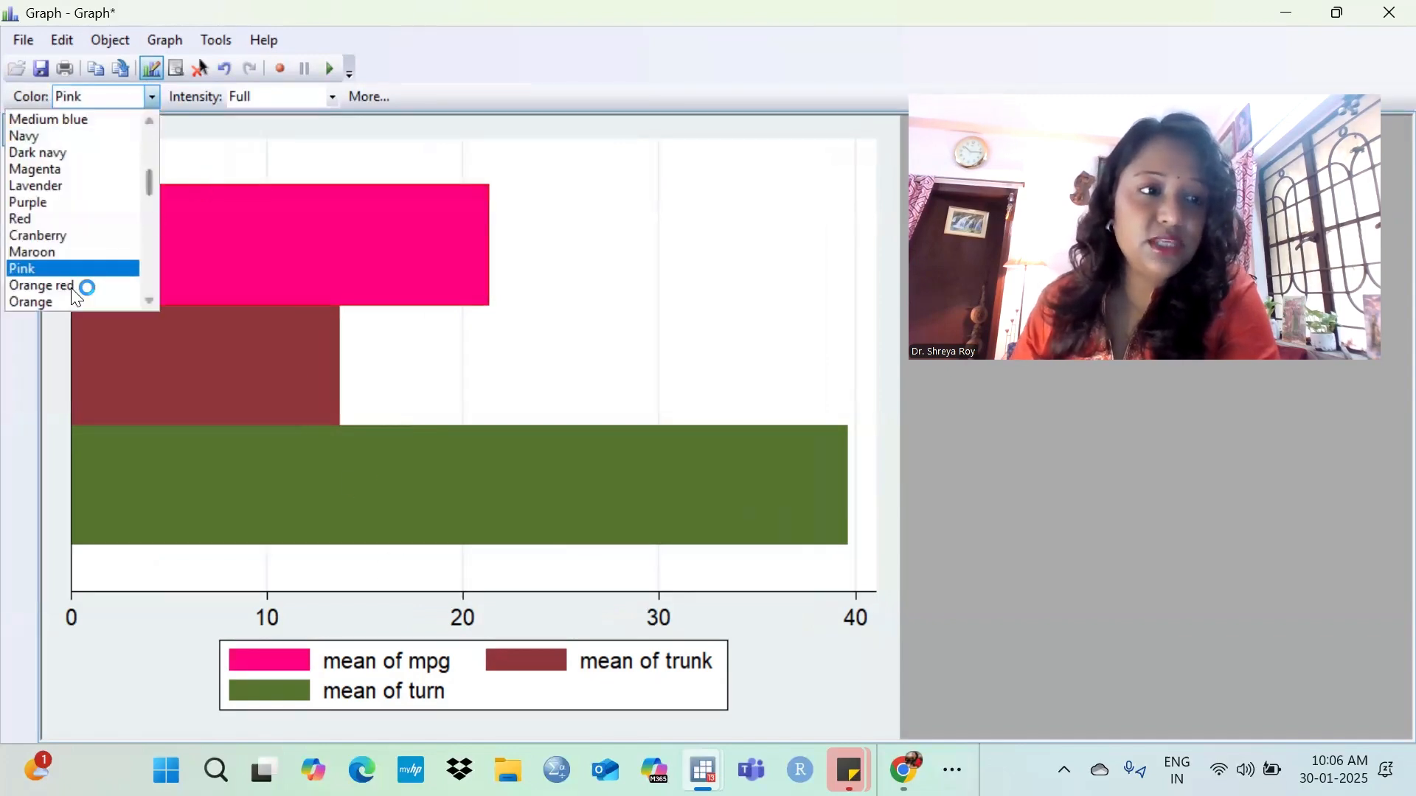
pyautogui.click(71, 184)
# Recolour the mean of trunk bar, trying Eggshell and settling on Olive.
pyautogui.click(132, 405)
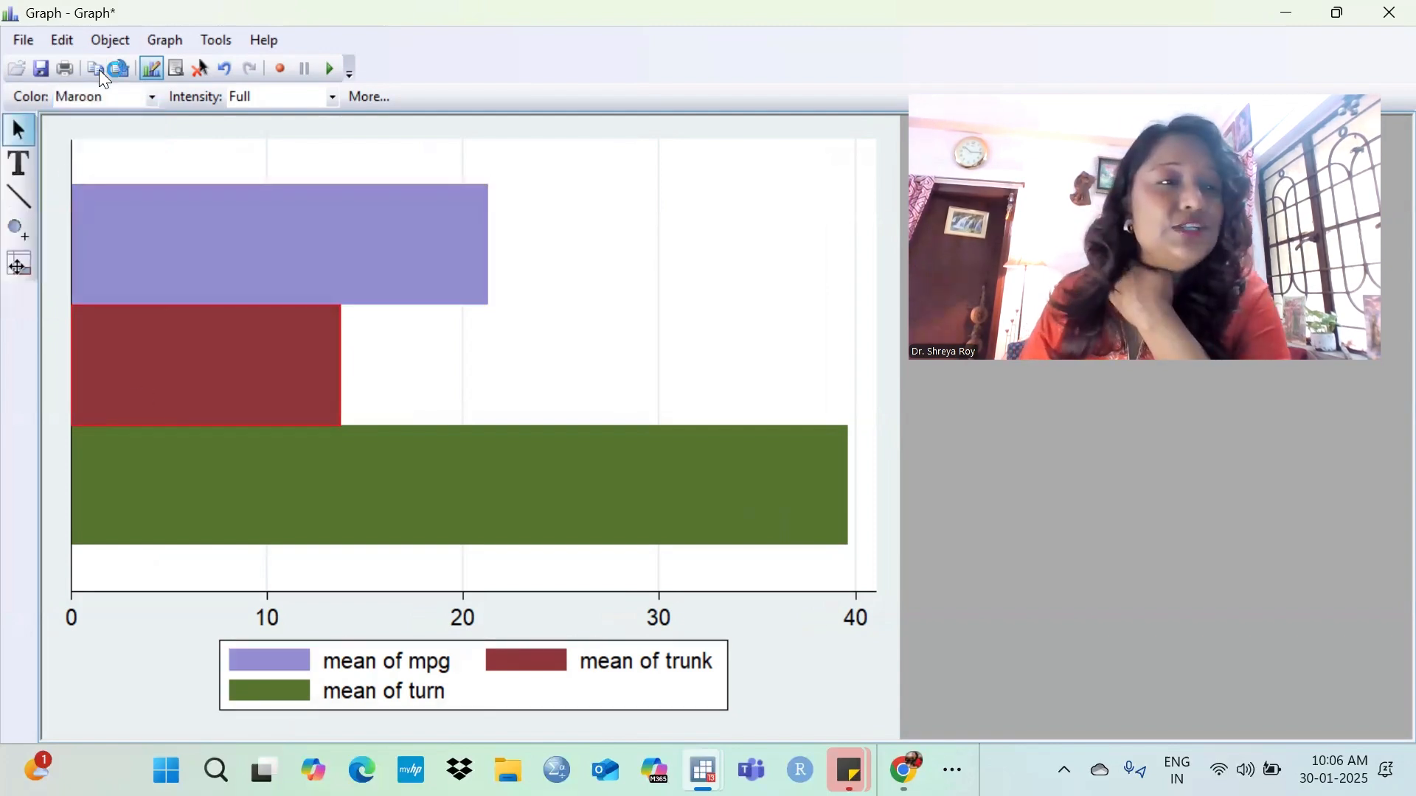
pyautogui.click(152, 97)
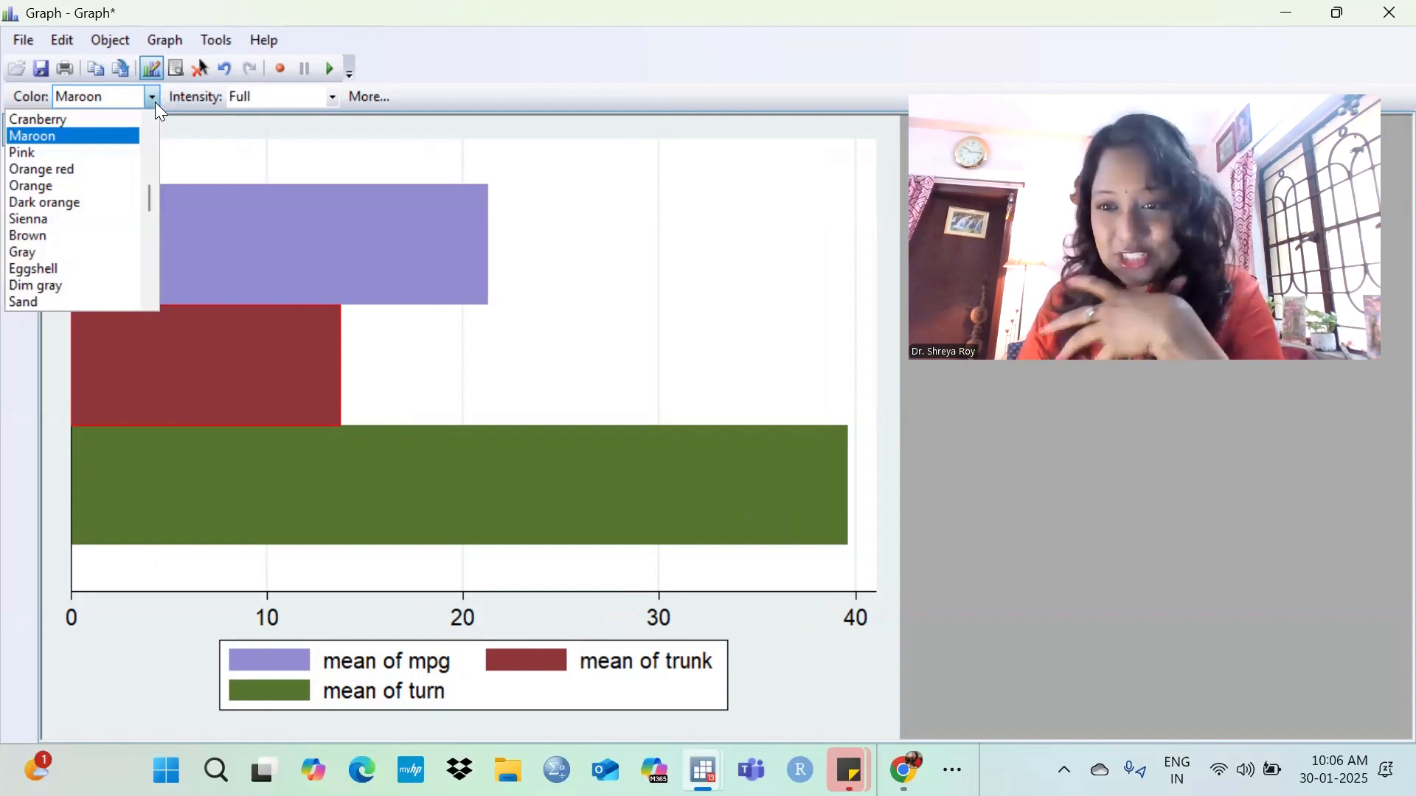
pyautogui.click(104, 270)
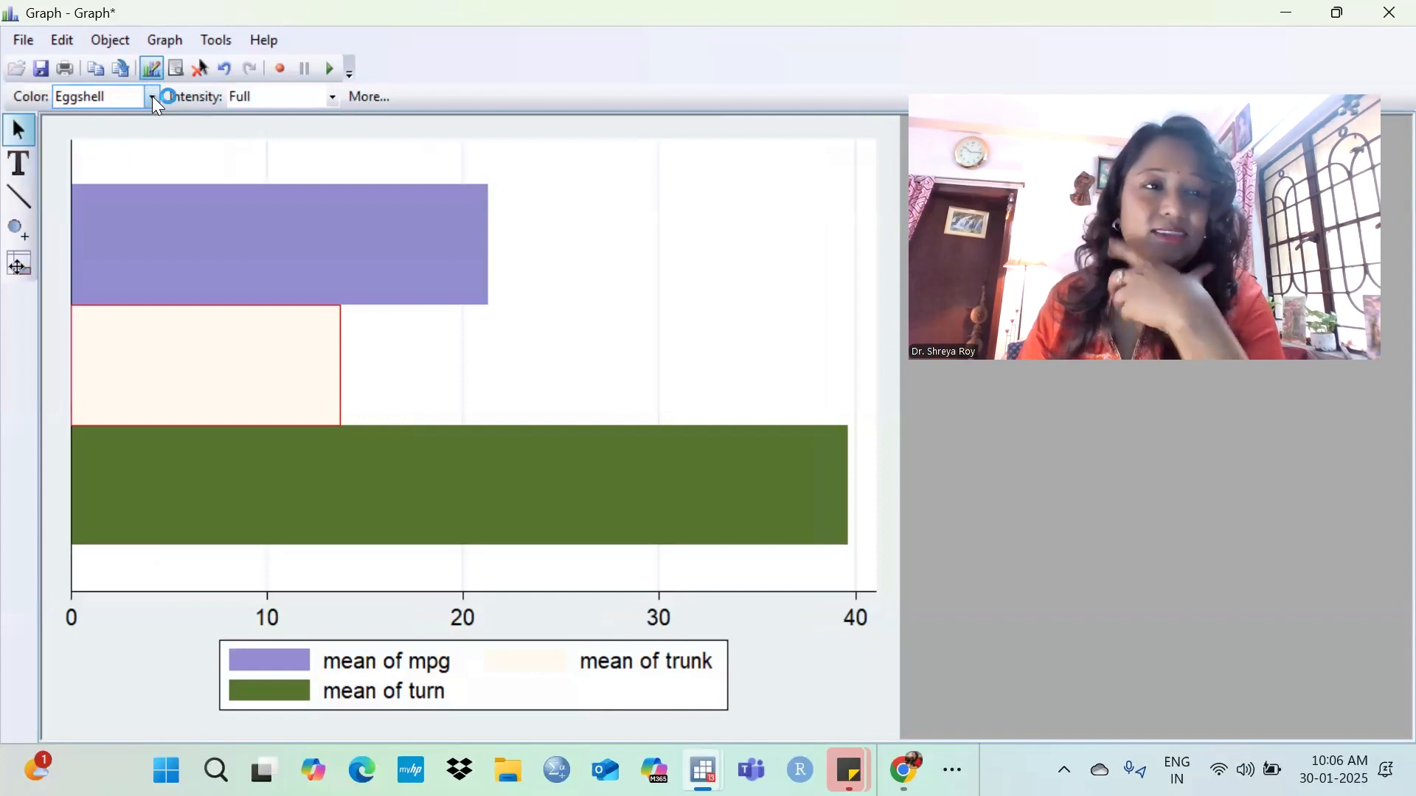
pyautogui.click(153, 98)
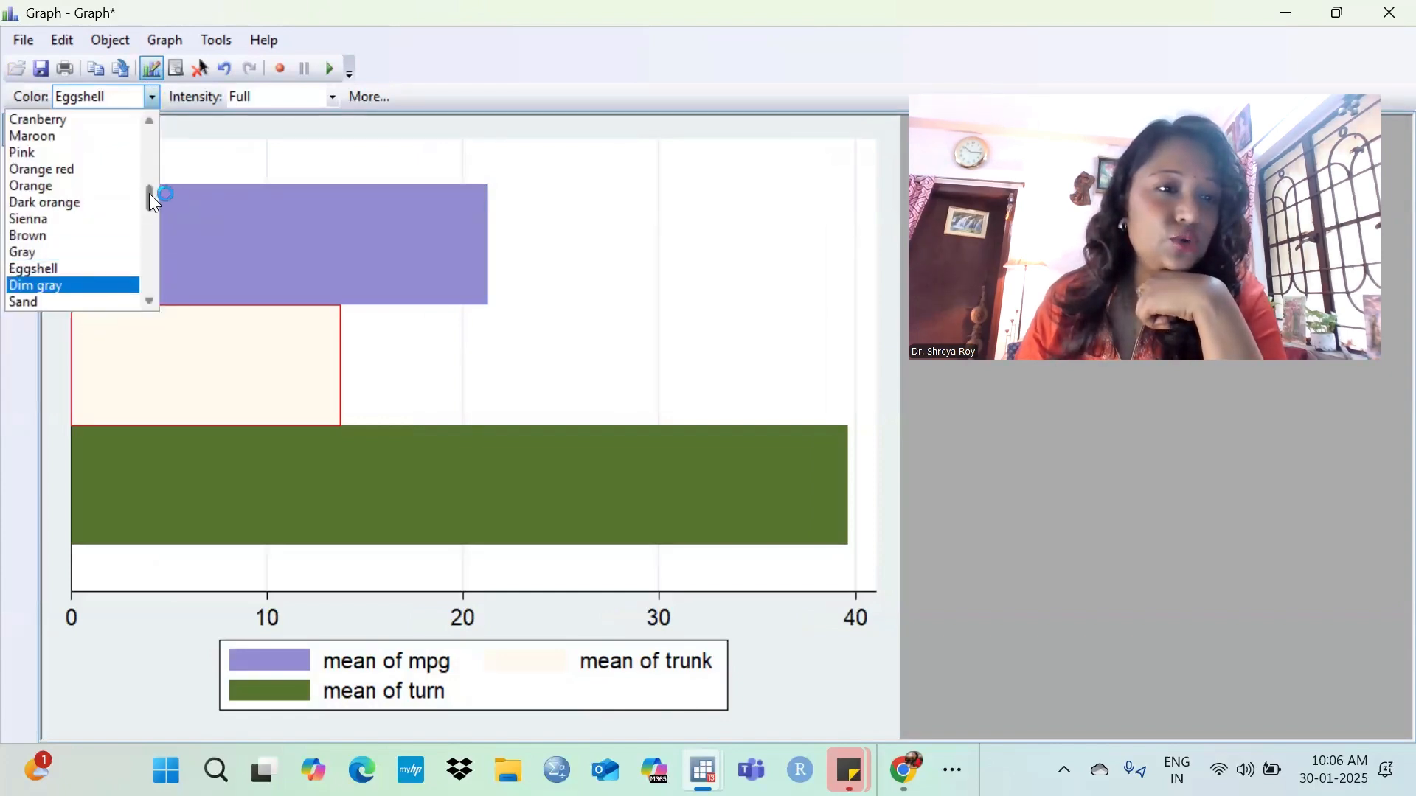
pyautogui.moveTo(151, 193); pyautogui.dragTo(152, 222)
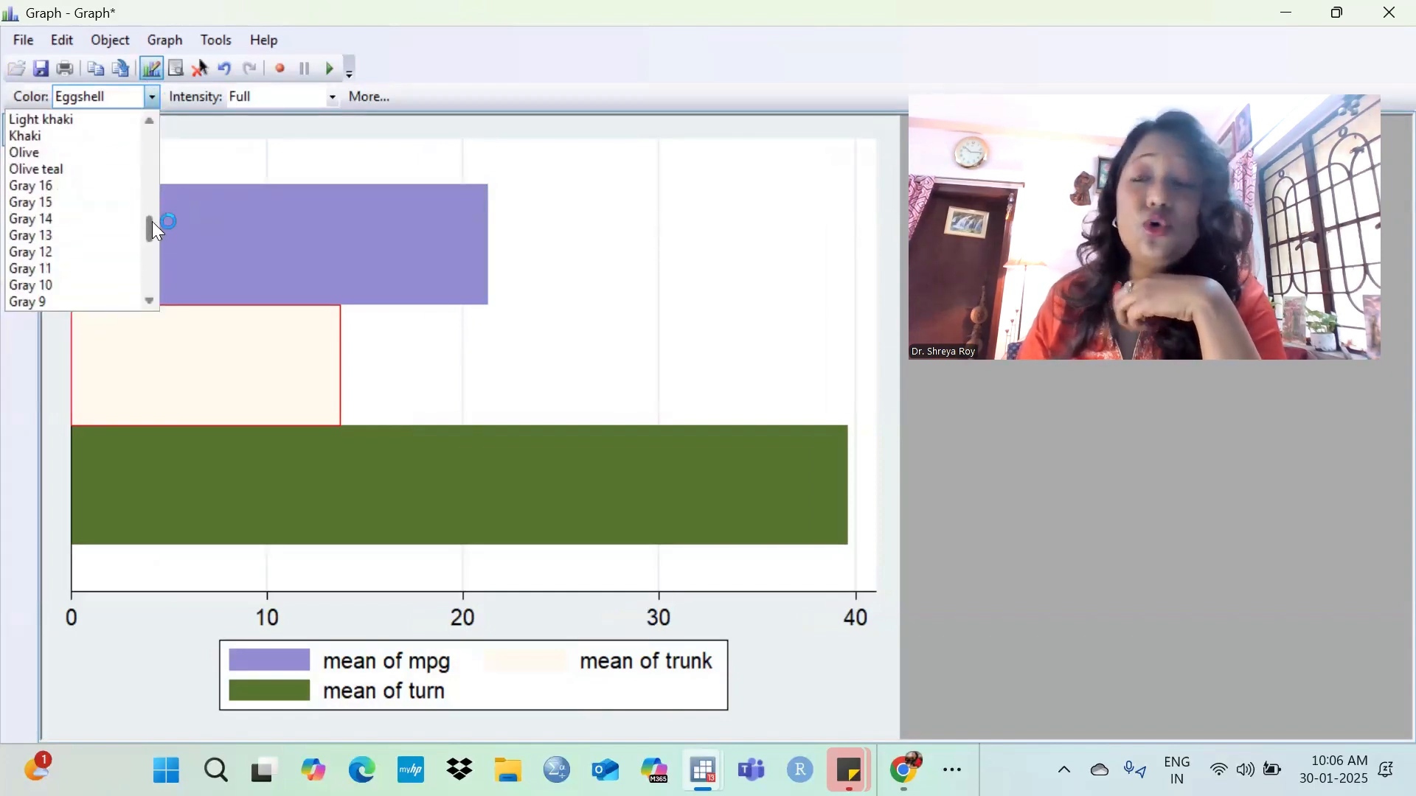
pyautogui.click(48, 154)
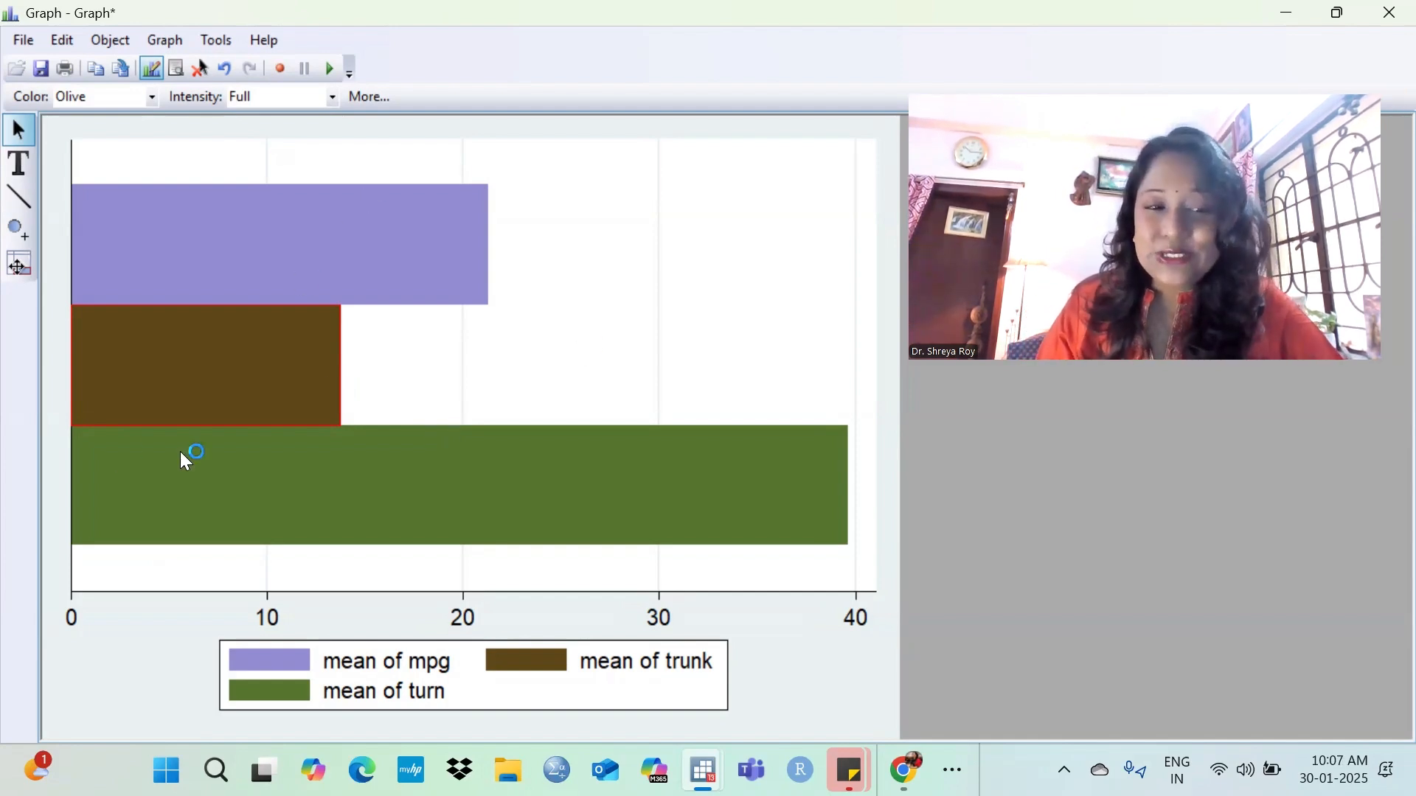
# Close the edited horizontal bar graph and save its changes as Graph 1 in Stata Graph format on the Desktop.
pyautogui.click(1390, 12)
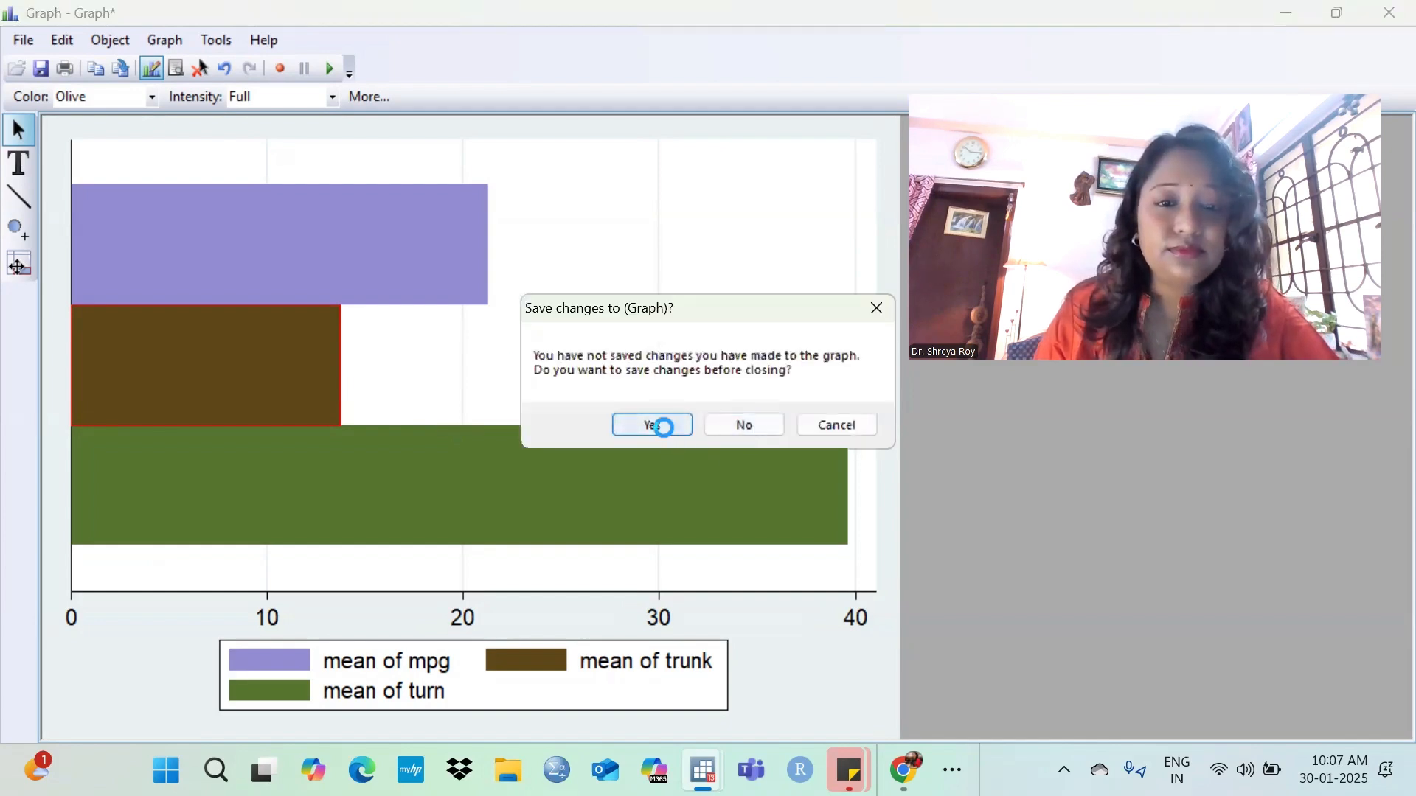
pyautogui.click(661, 427)
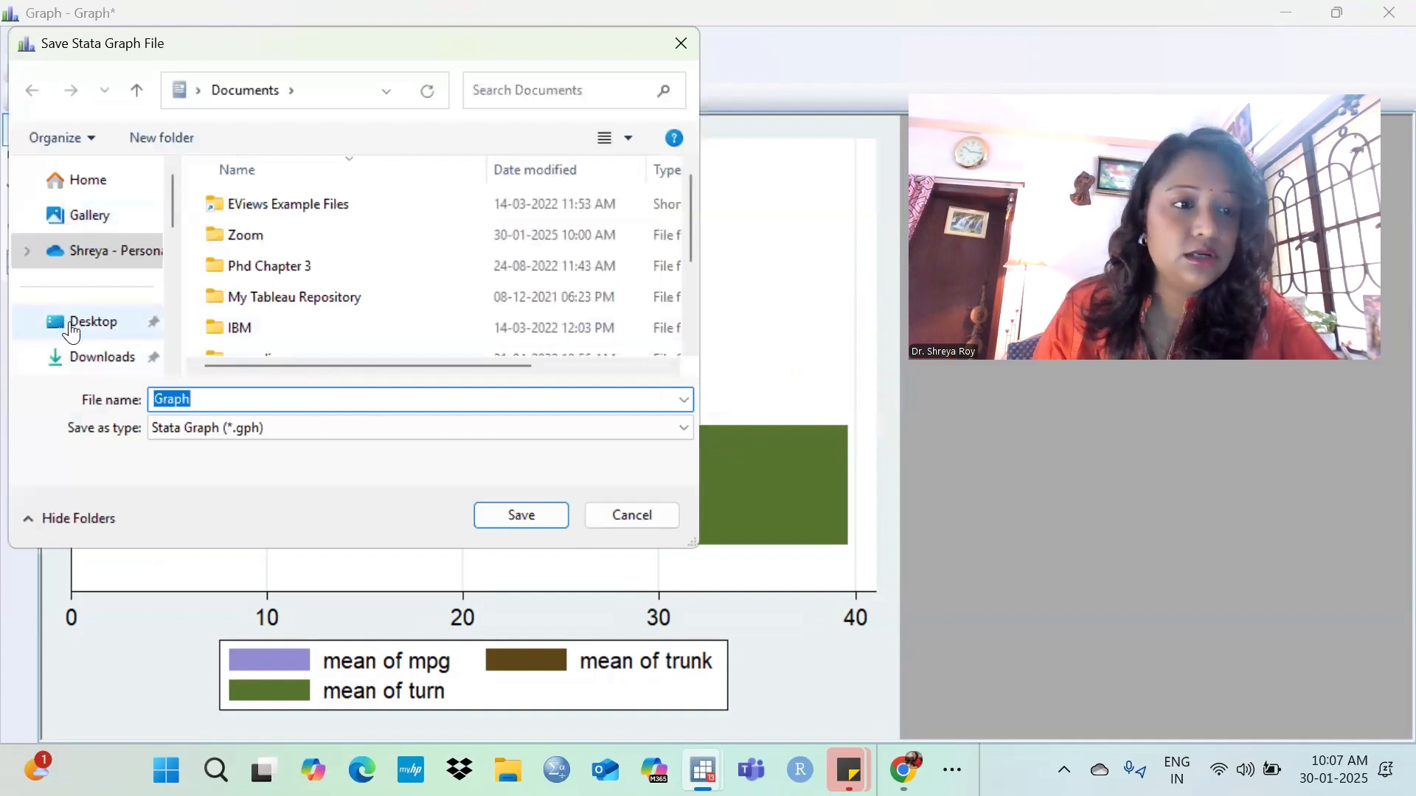
pyautogui.click(104, 324)
pyautogui.click(213, 439)
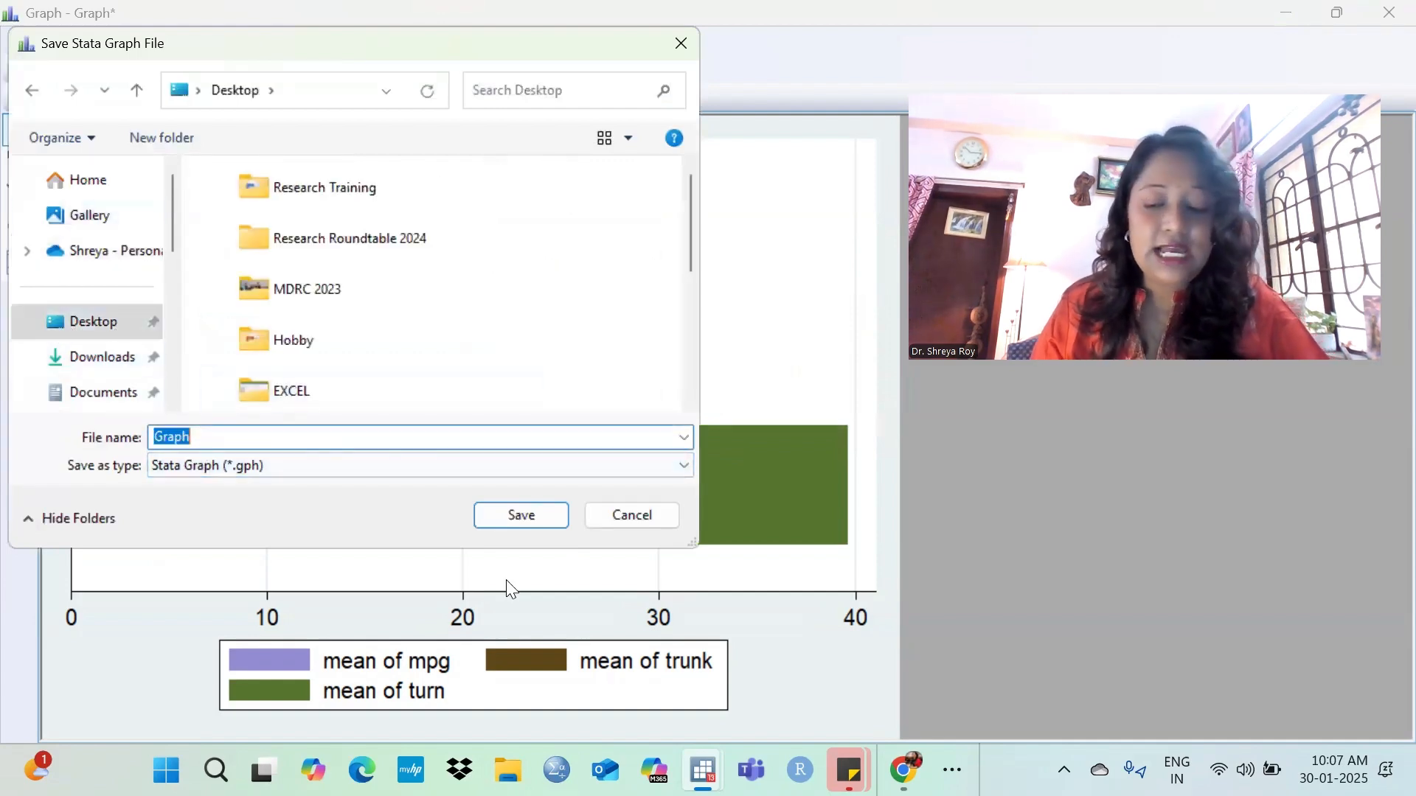
pyautogui.press('Right')
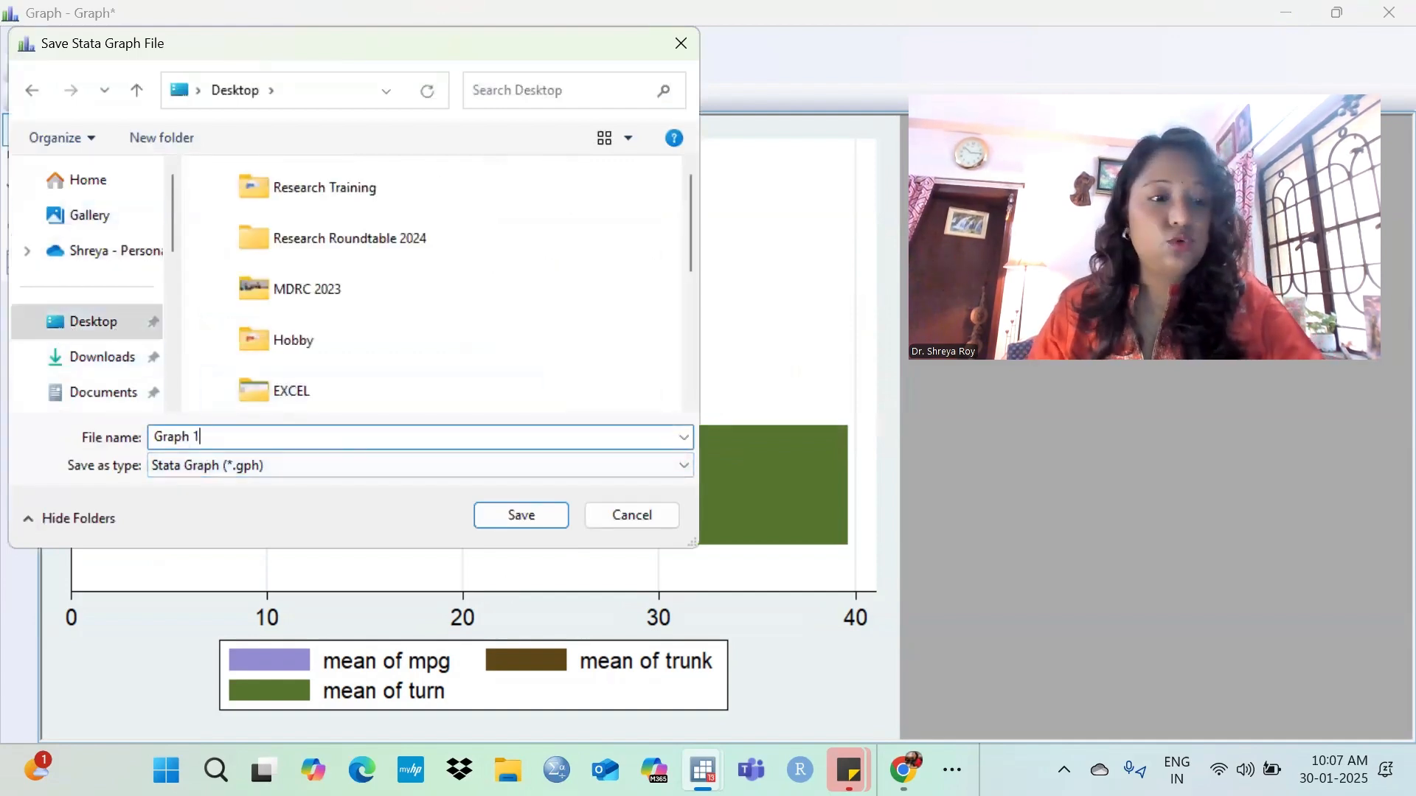
pyautogui.click(539, 520)
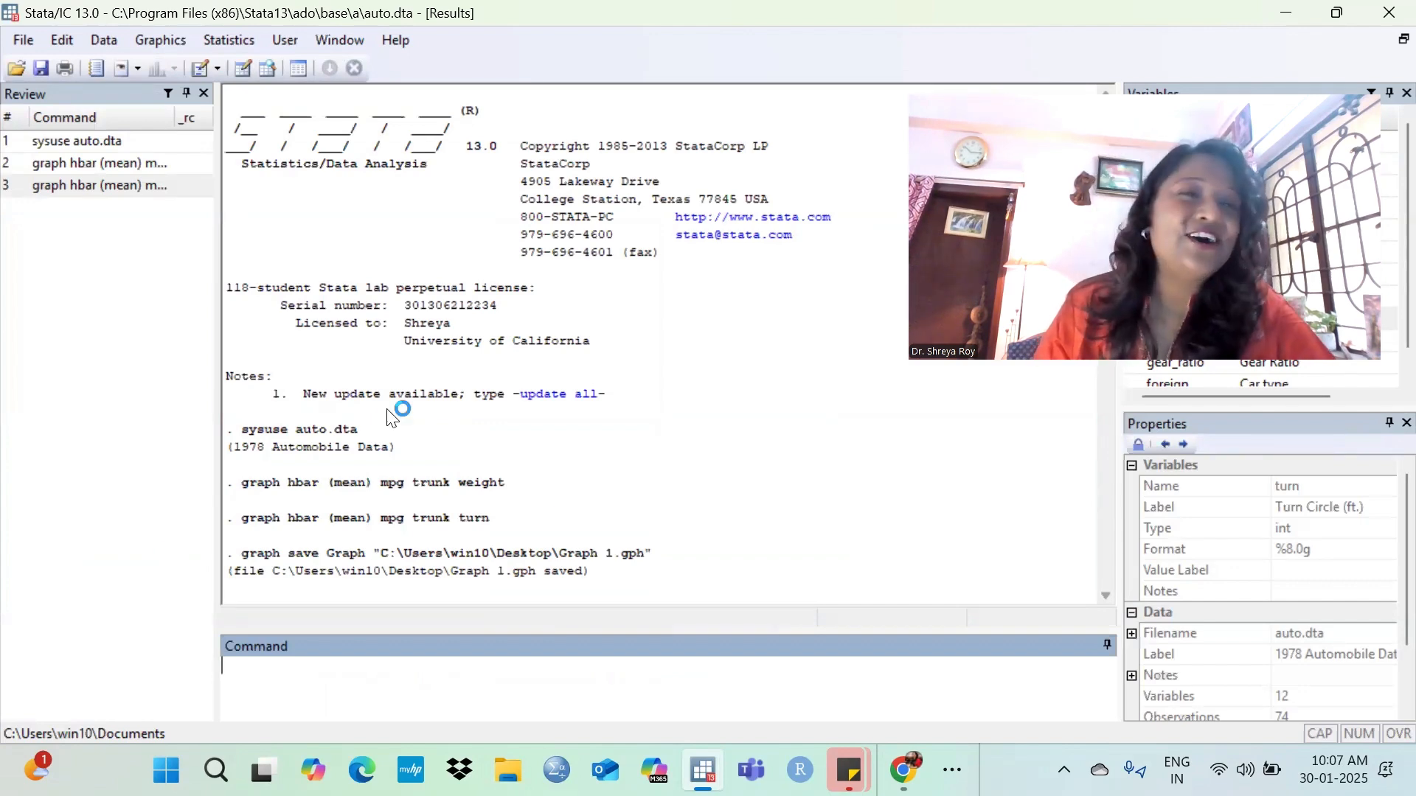
# Create a vertical bar chart of the means of mpg, trunk and weight, and close the graph.
pyautogui.click(164, 42)
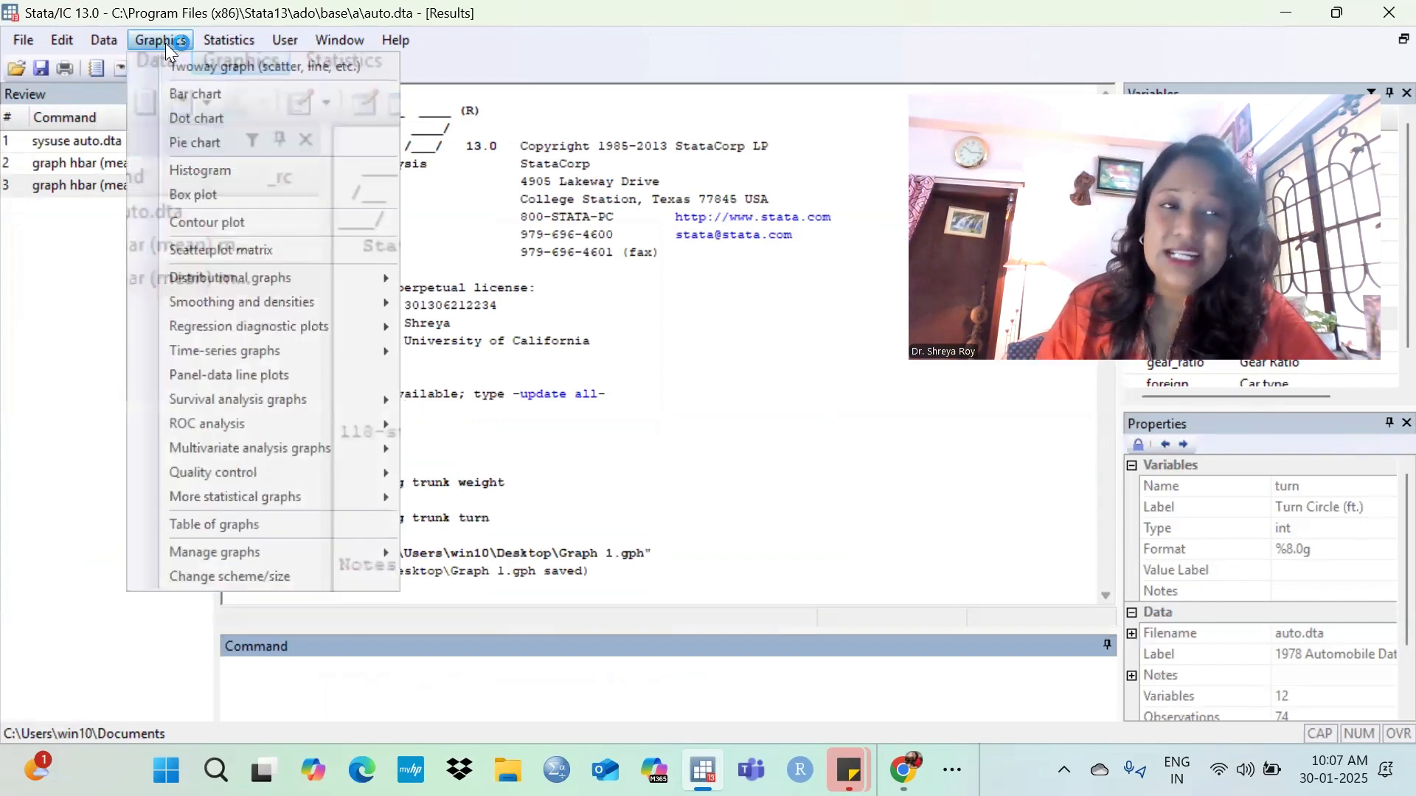
pyautogui.click(221, 99)
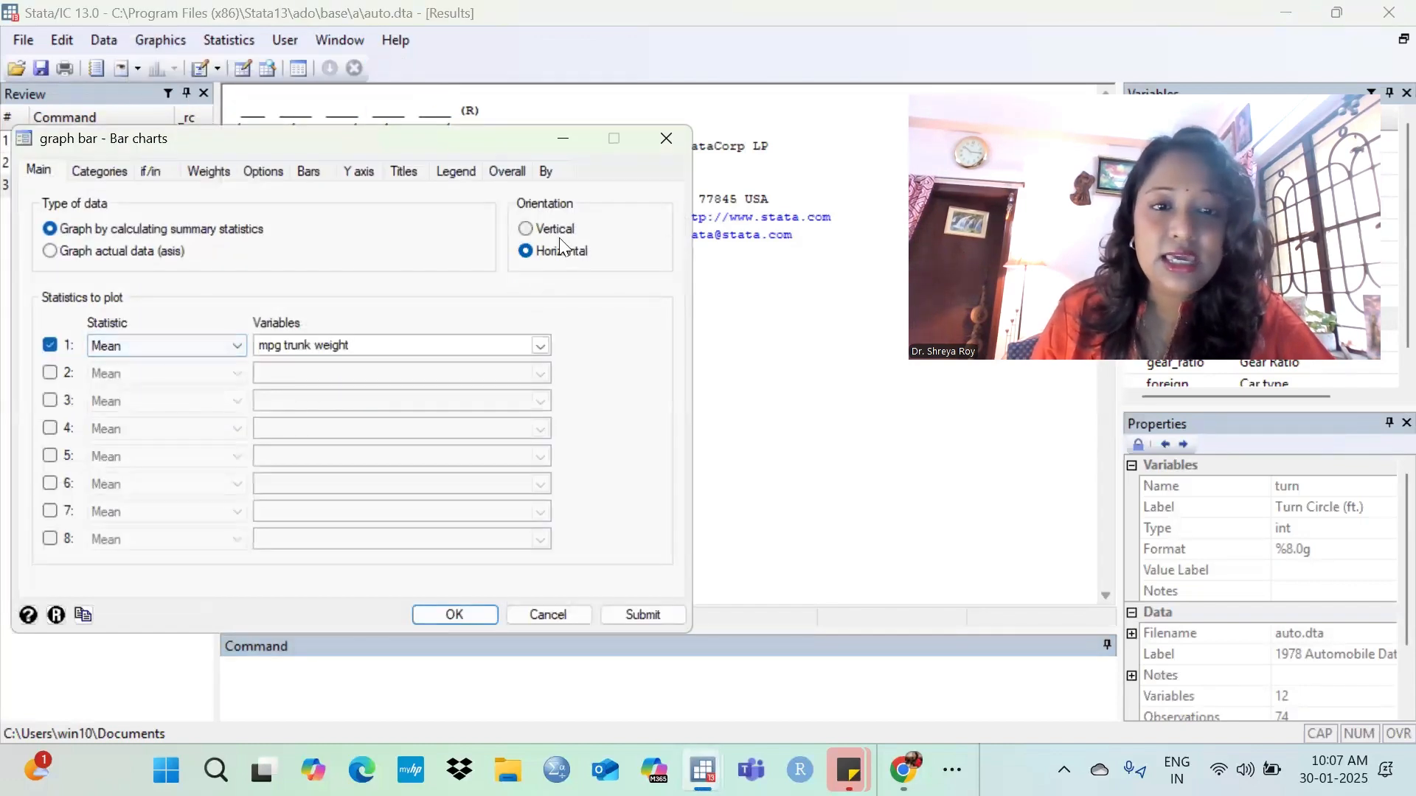
pyautogui.click(520, 228)
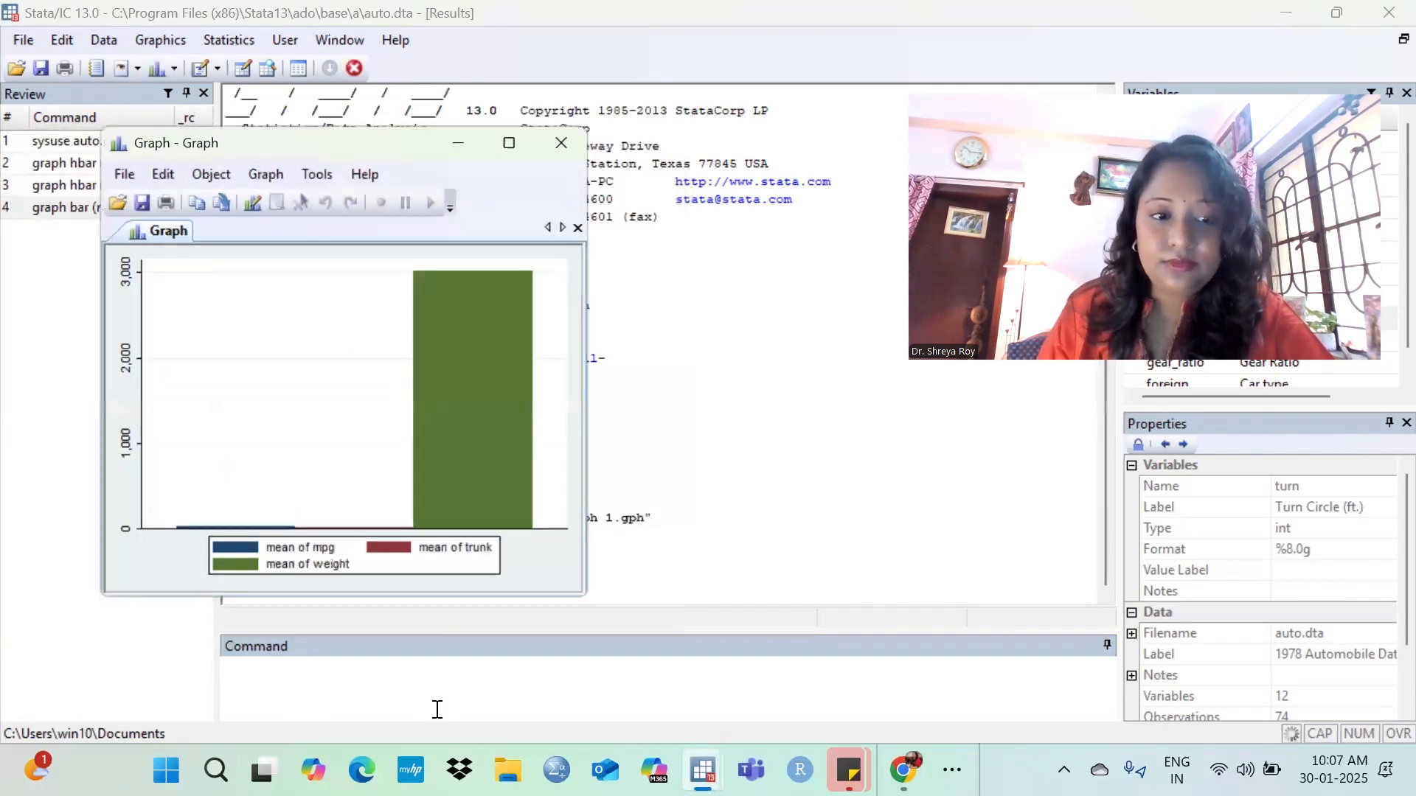
pyautogui.click(562, 143)
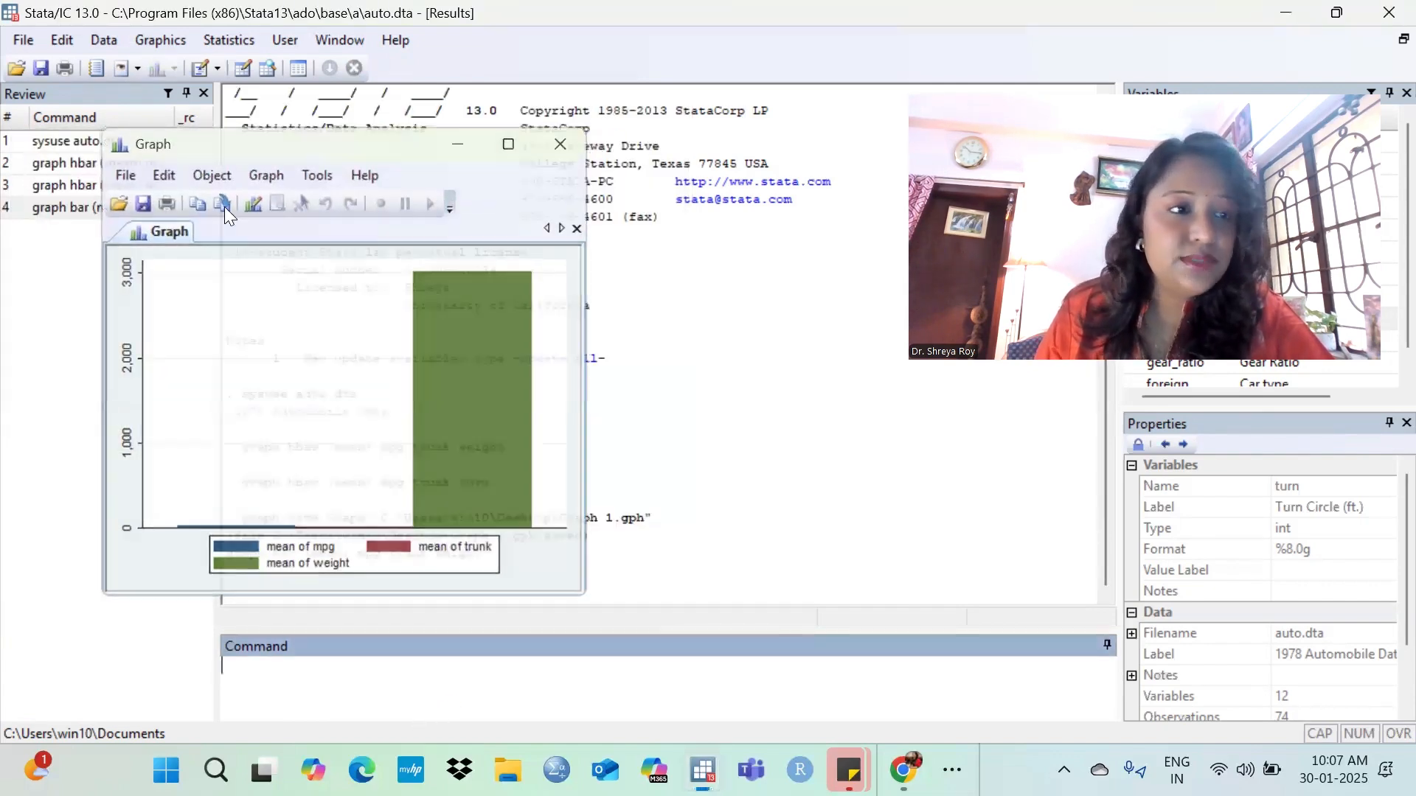
# Recall the graph bar command, replace weight with turn, run it, and close the resulting graph.
pyautogui.click(110, 208)
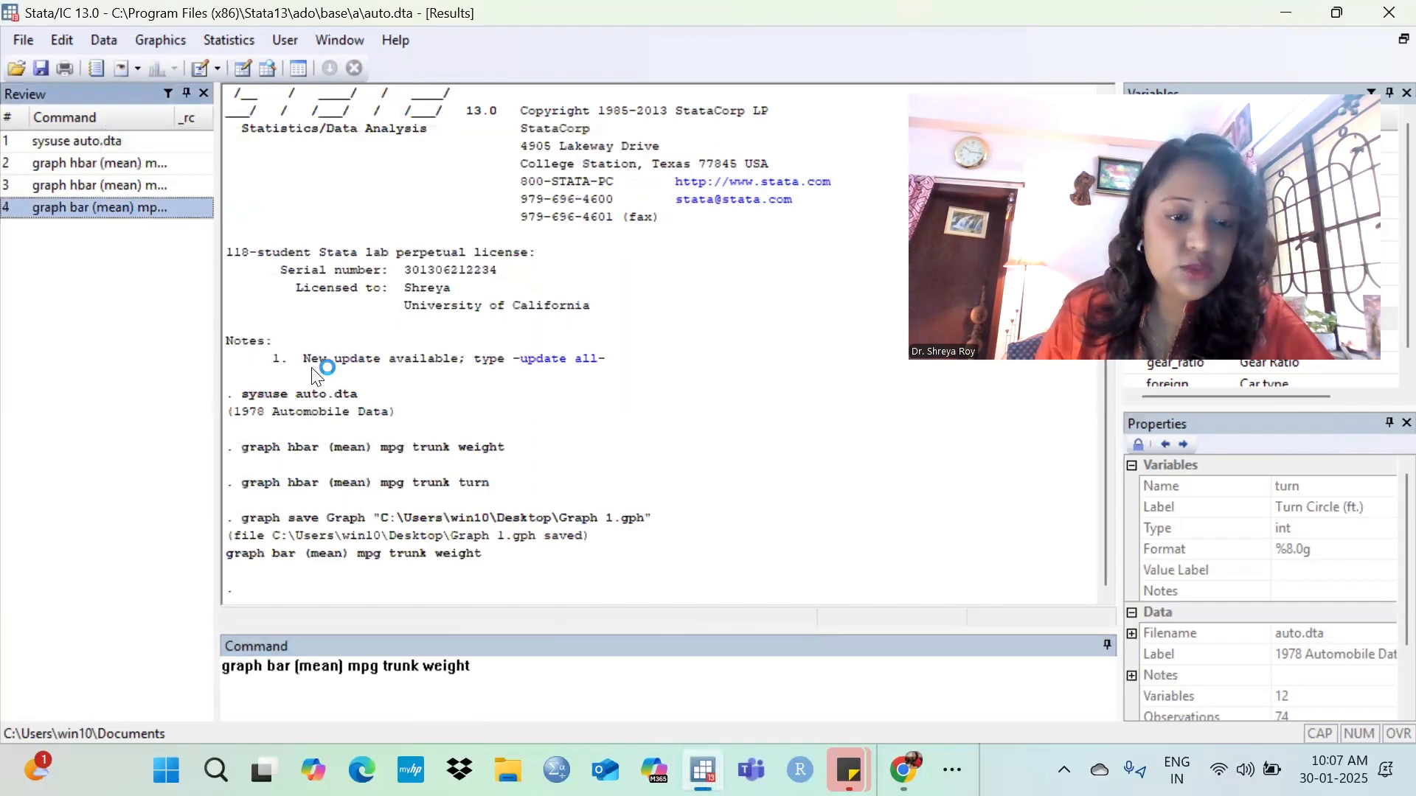
pyautogui.doubleClick(465, 712)
pyautogui.press('BackSpace')
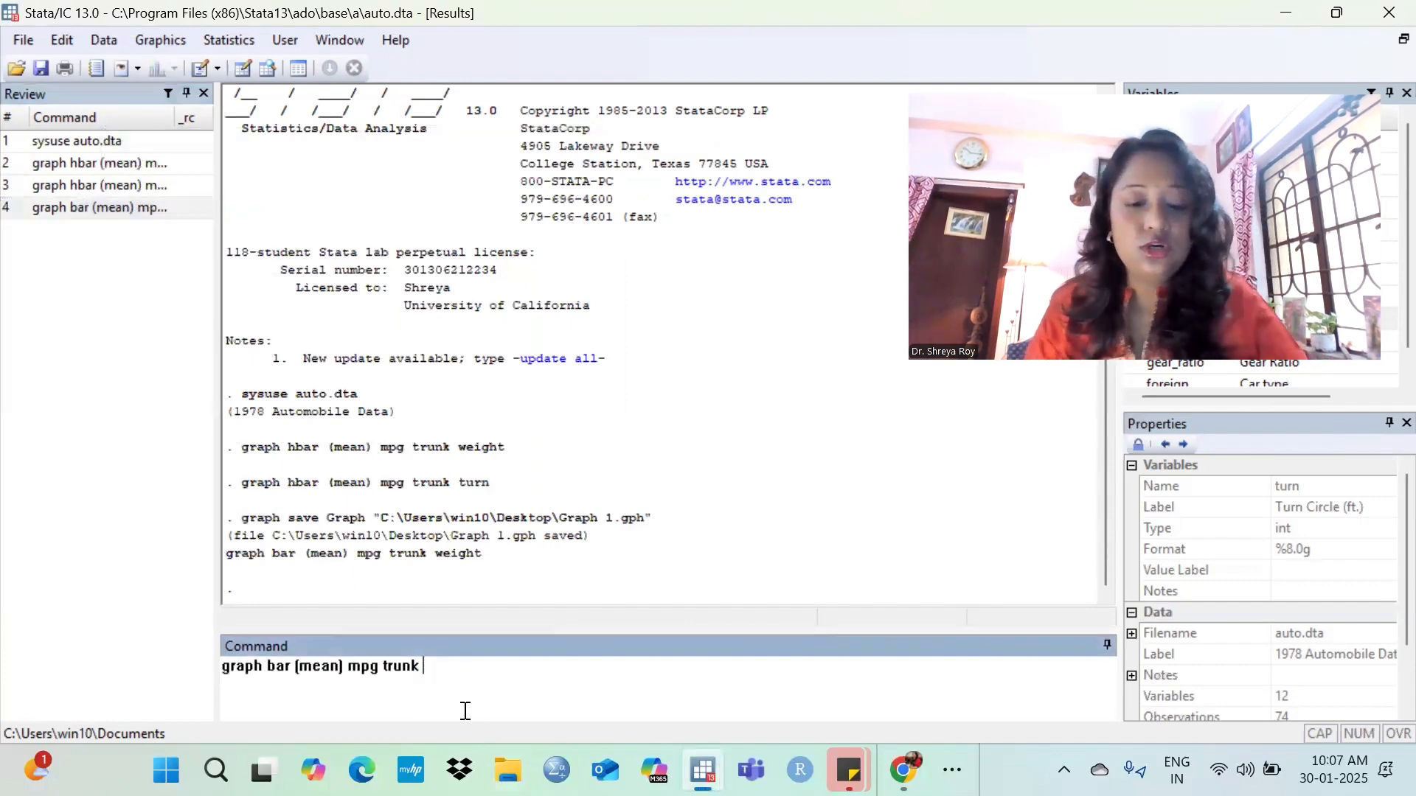
pyautogui.write('turn')
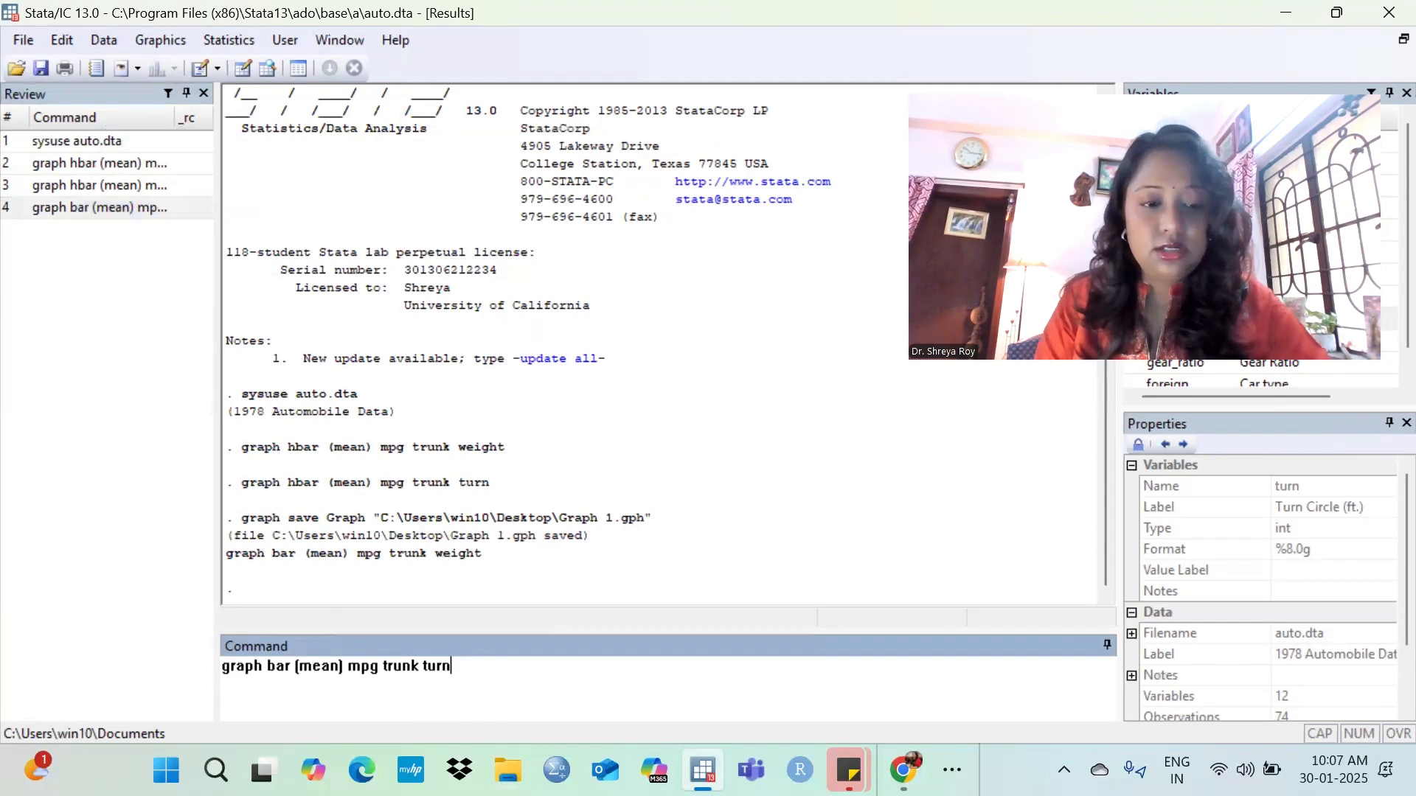
pyautogui.press('Return')
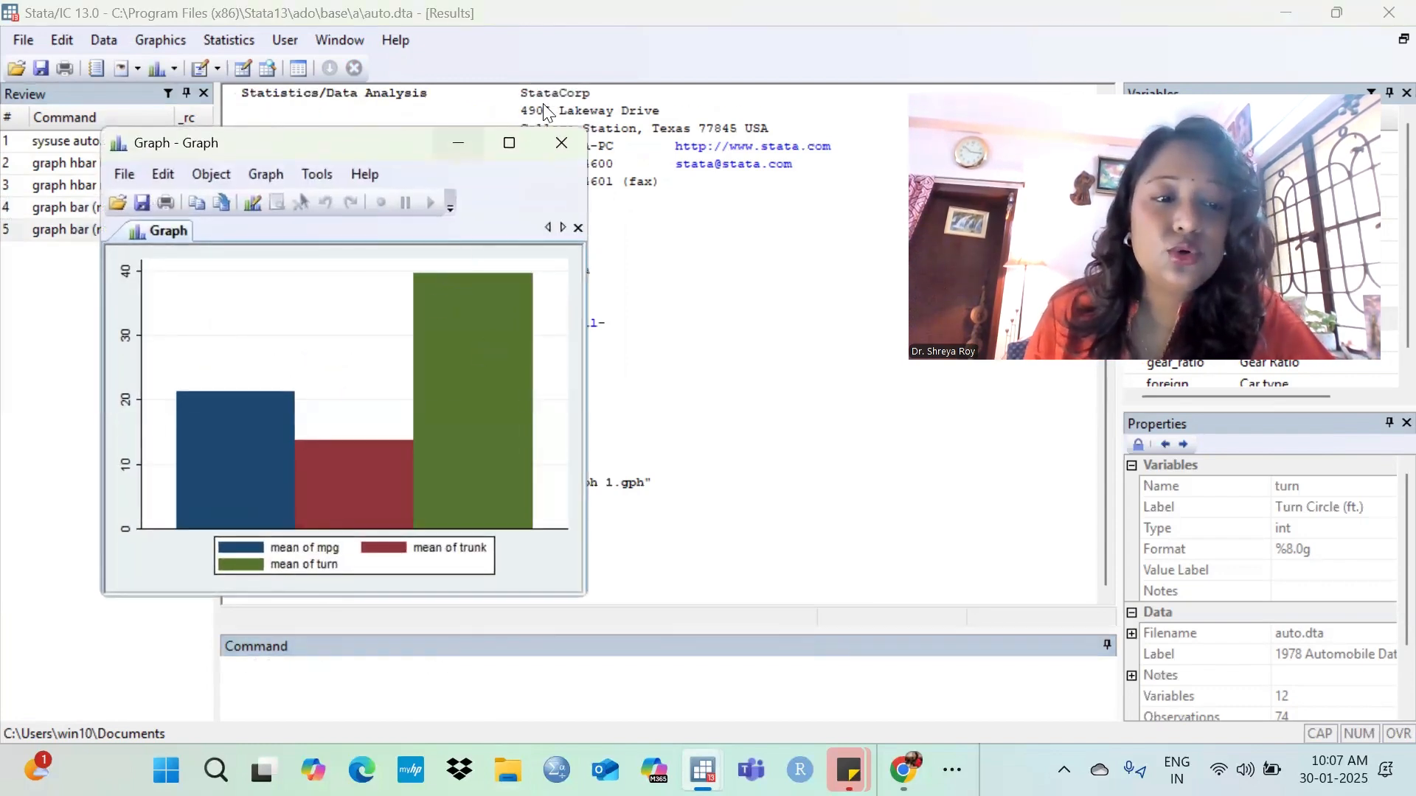
pyautogui.click(565, 142)
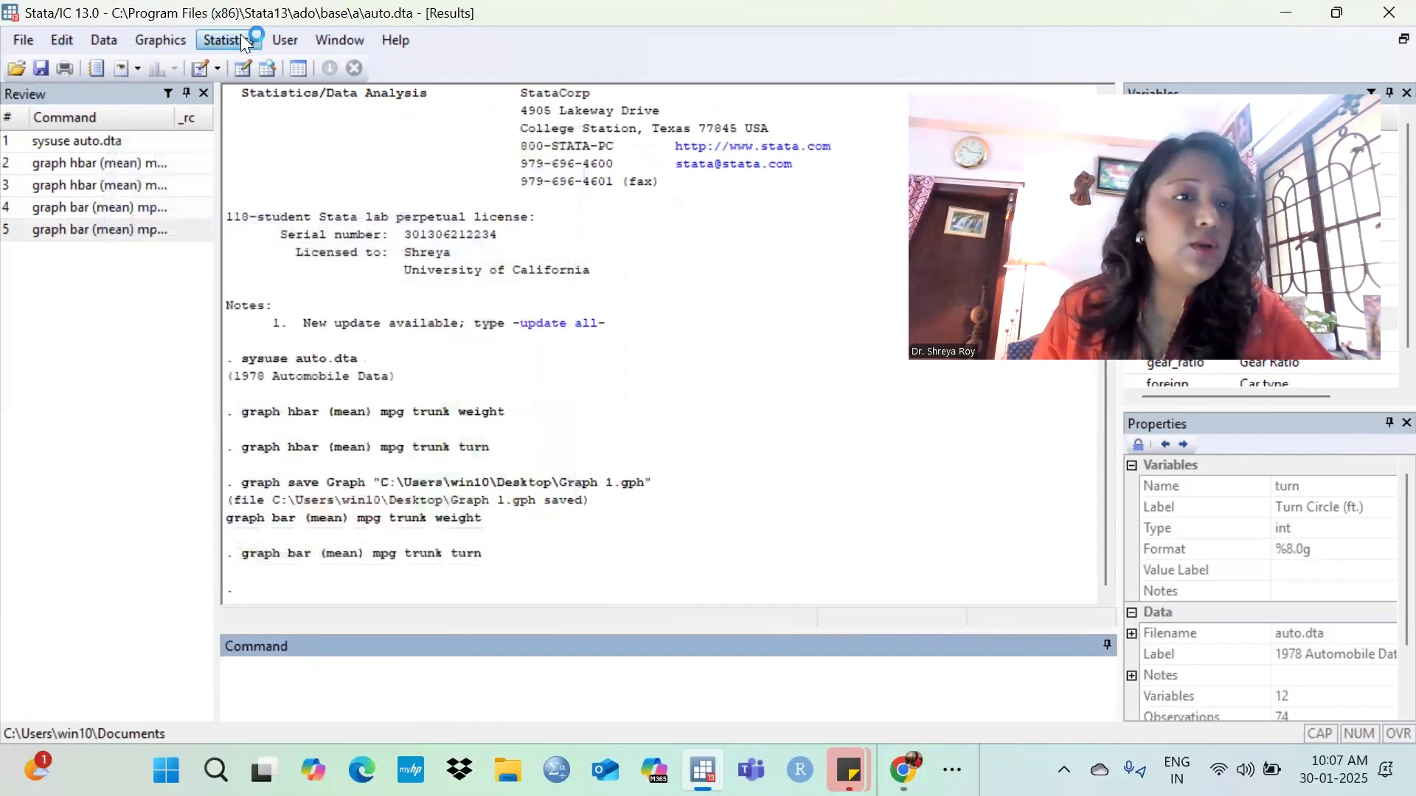
# Create a pie chart by categories with foreign as the category variable and show it at full size.
pyautogui.click(176, 40)
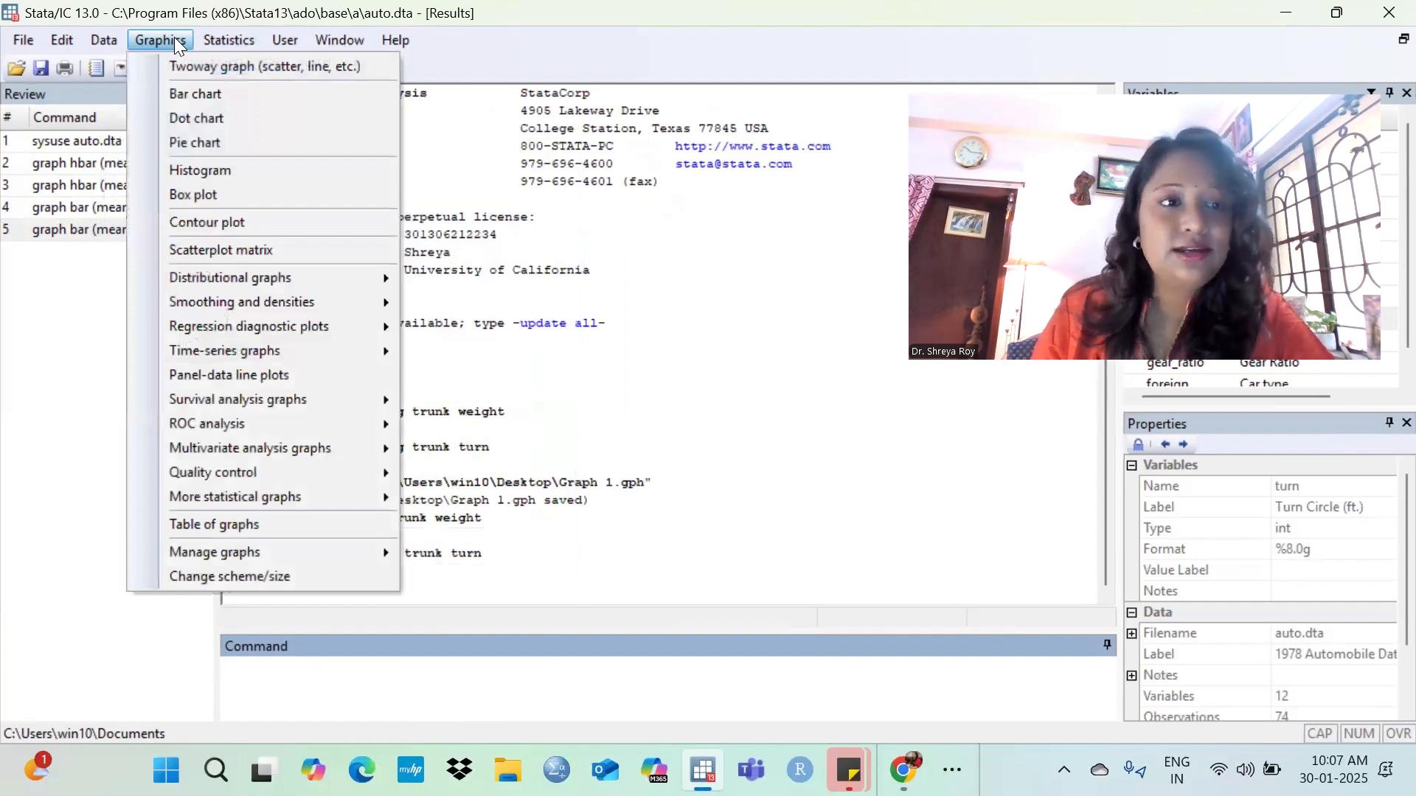
pyautogui.click(191, 144)
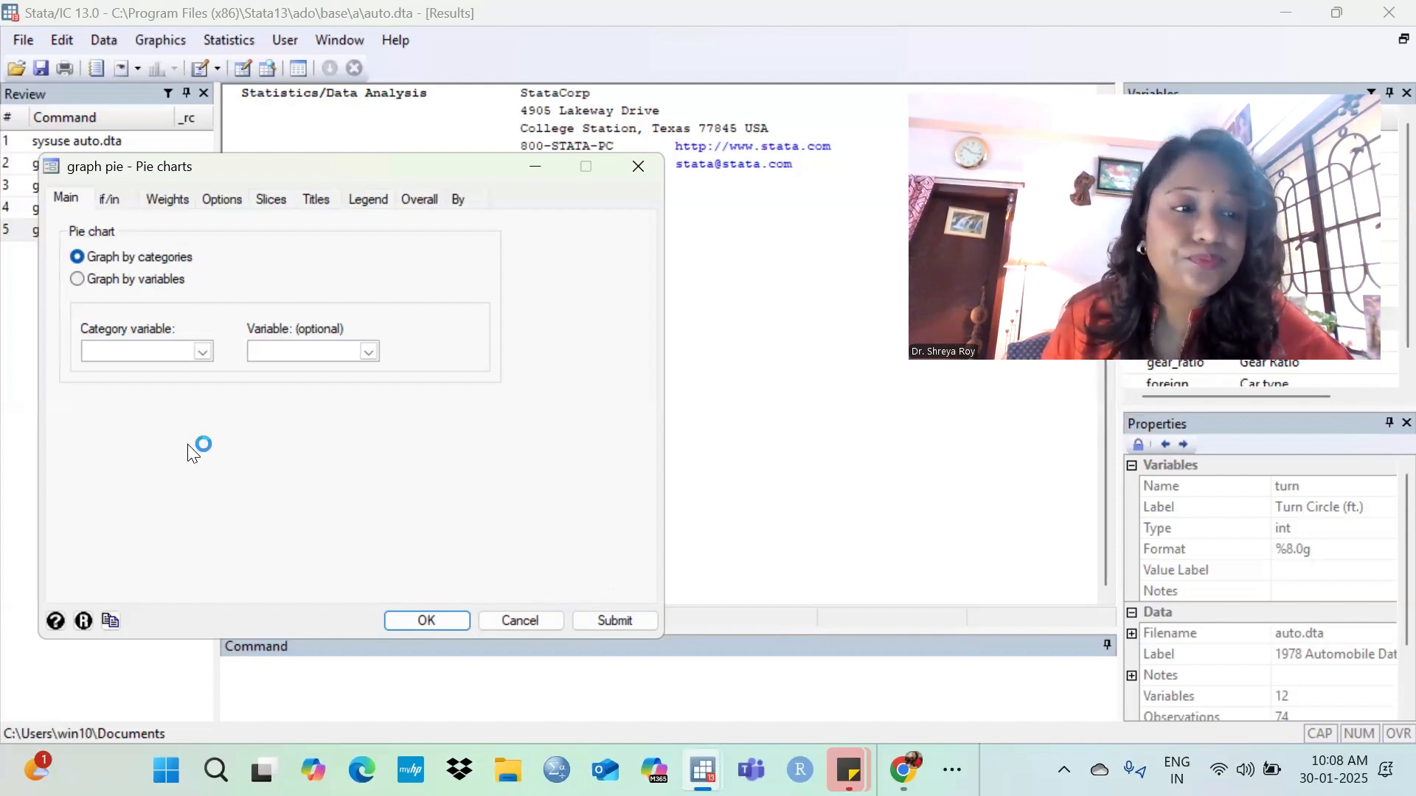
pyautogui.click(206, 351)
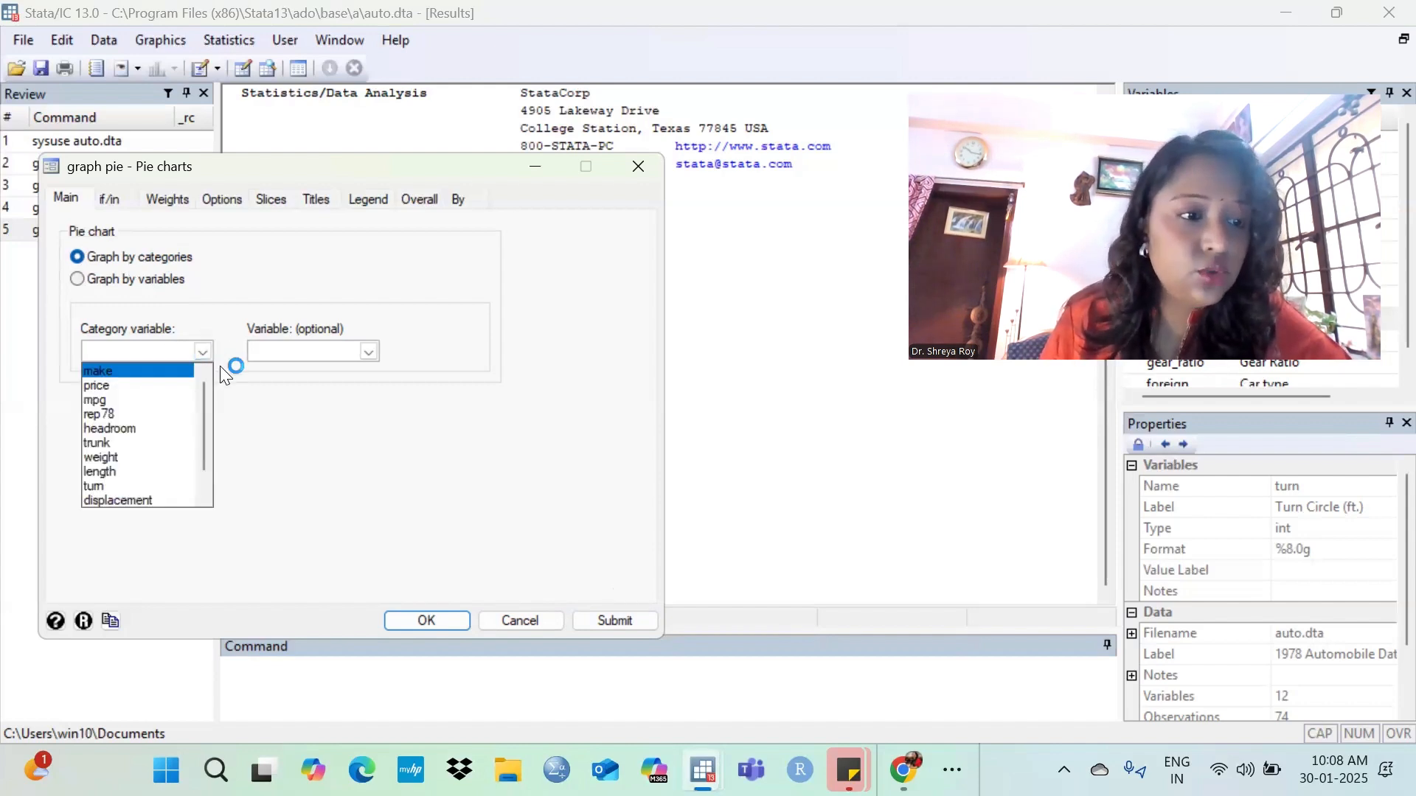
pyautogui.scroll(-1, 200, 402)
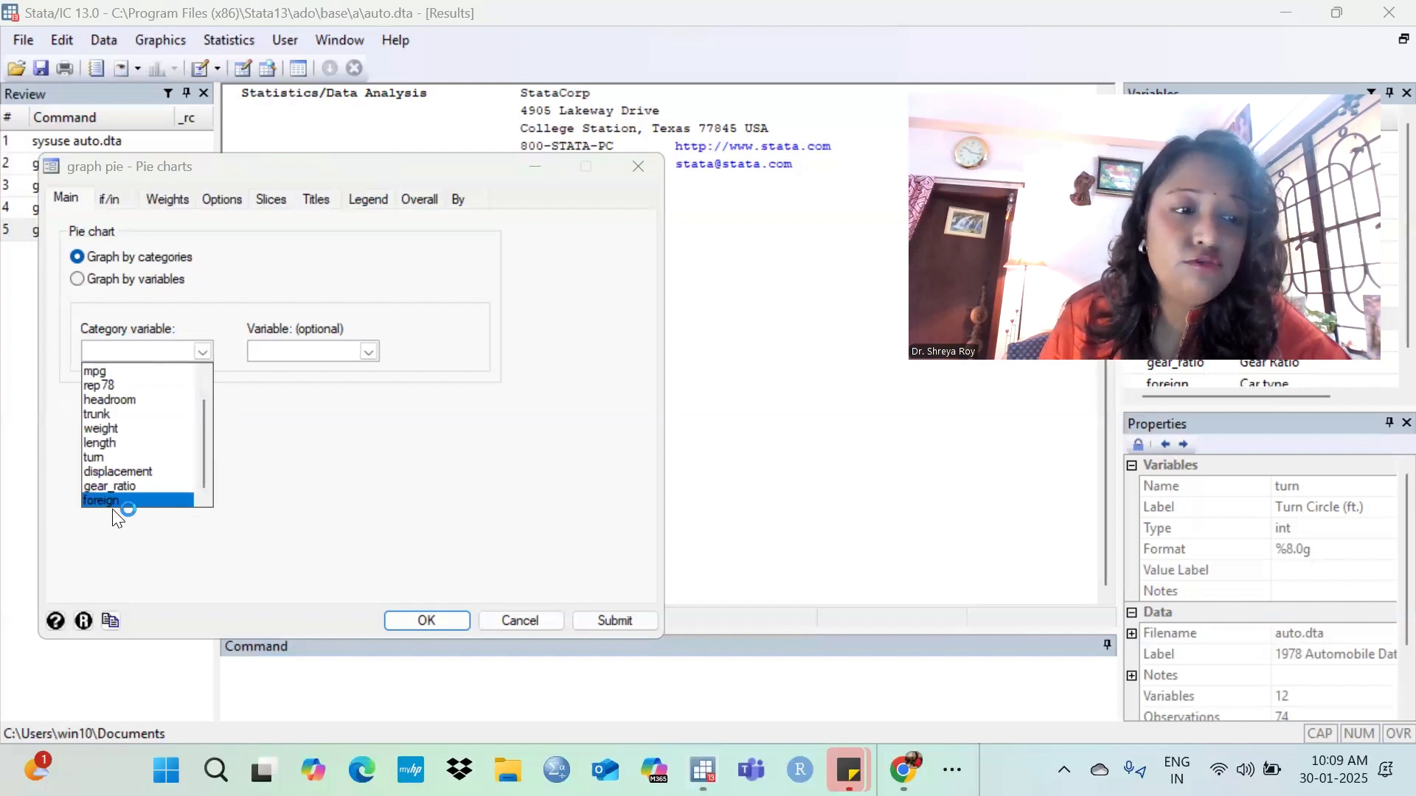
pyautogui.click(111, 498)
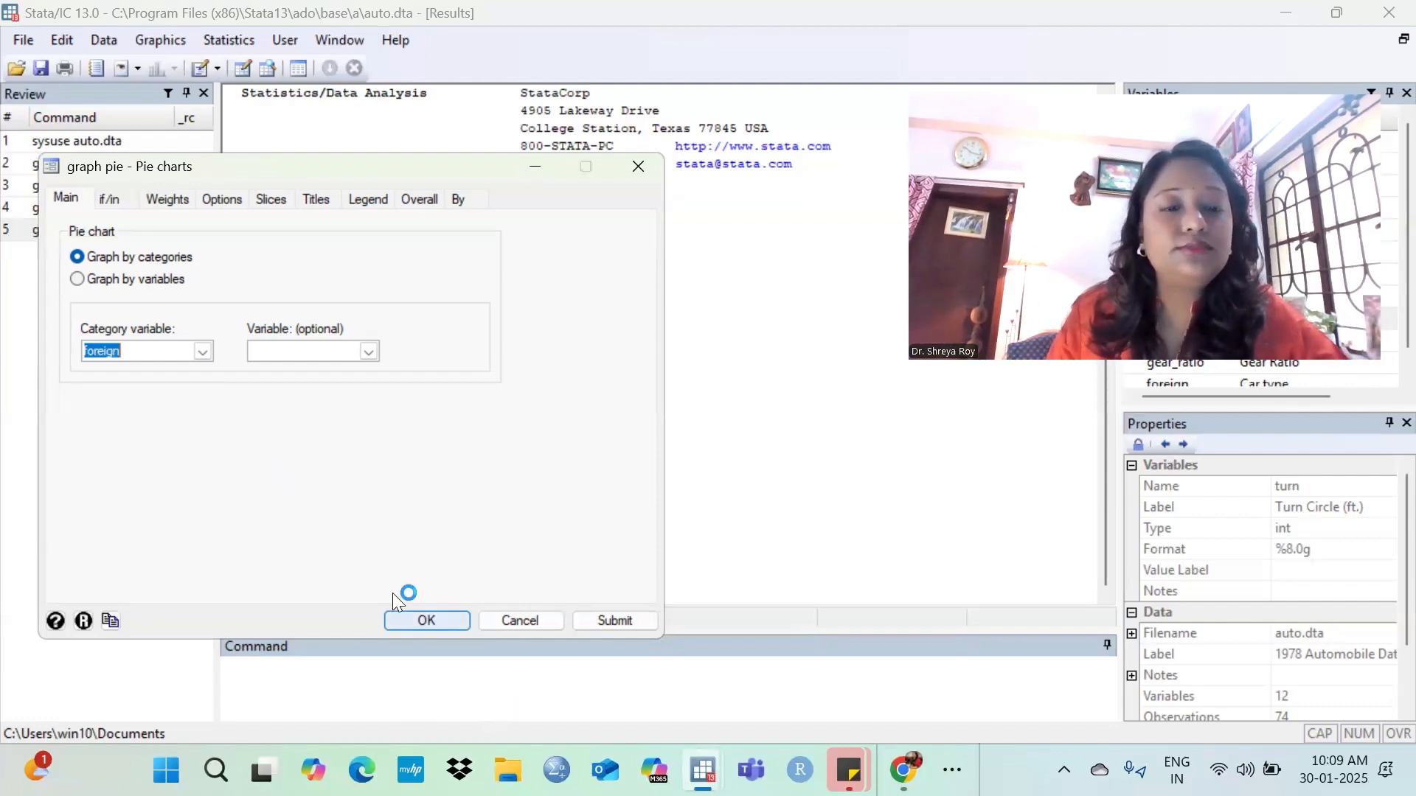
pyautogui.press('Return')
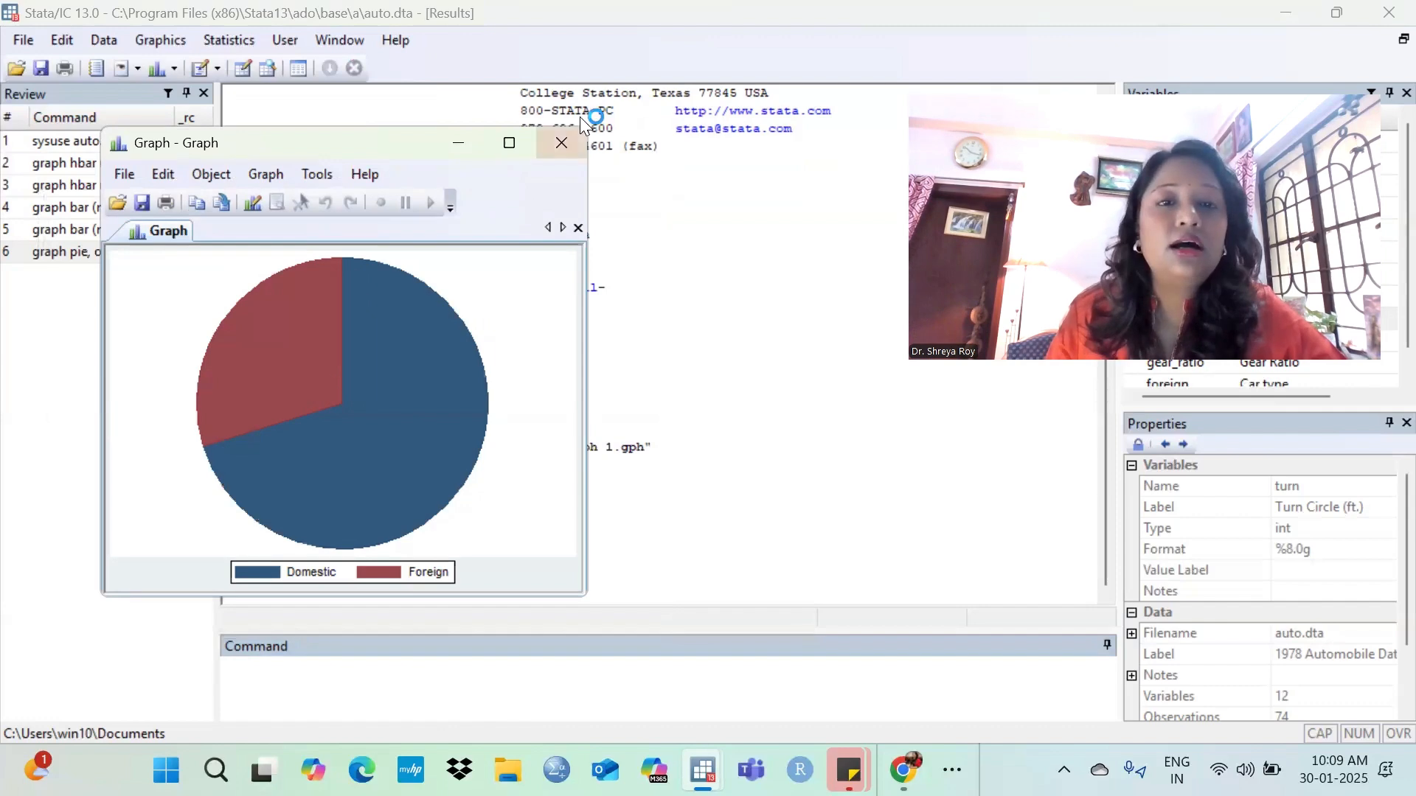
pyautogui.click(509, 143)
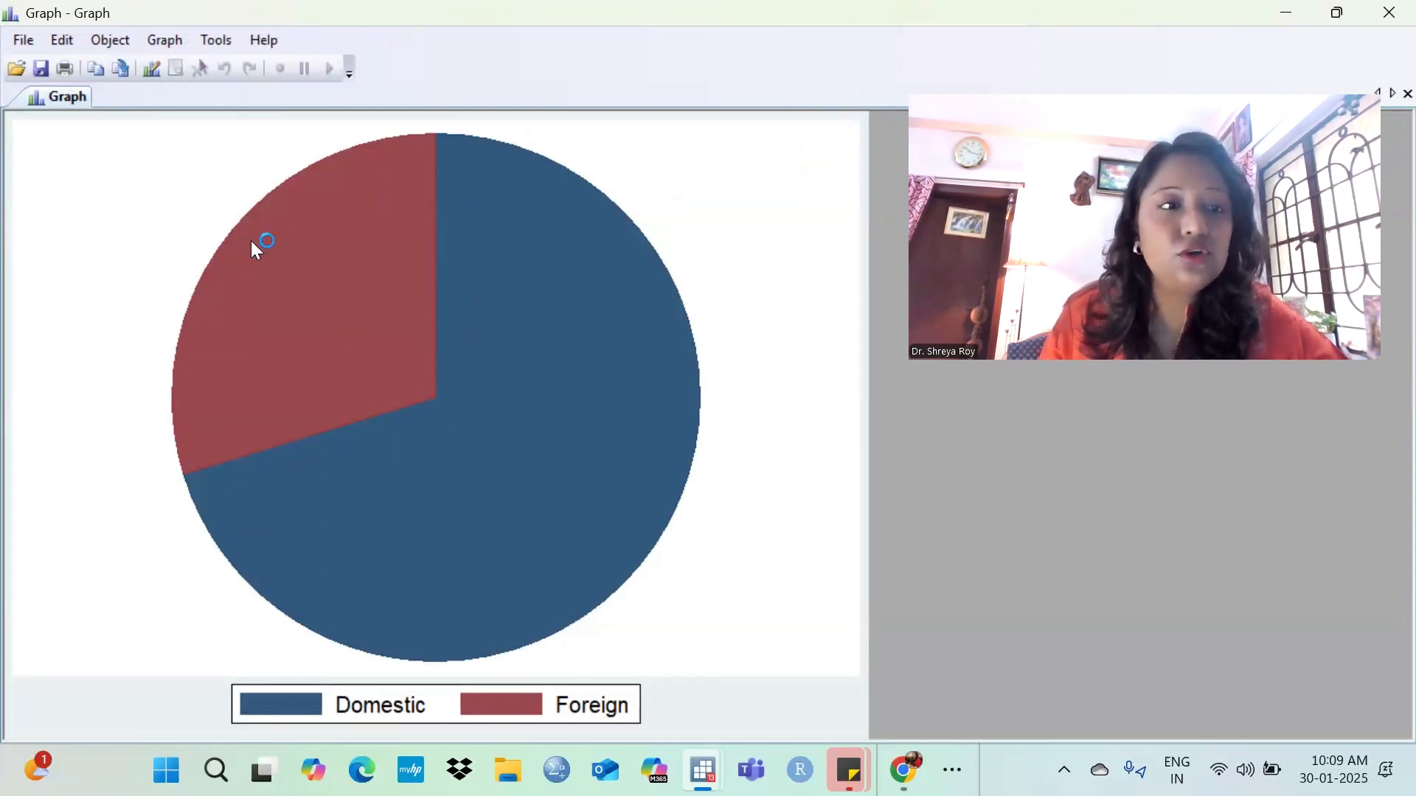
# Put the pie chart into editing mode and recolour the Foreign slice to Gray.
pyautogui.click(152, 76)
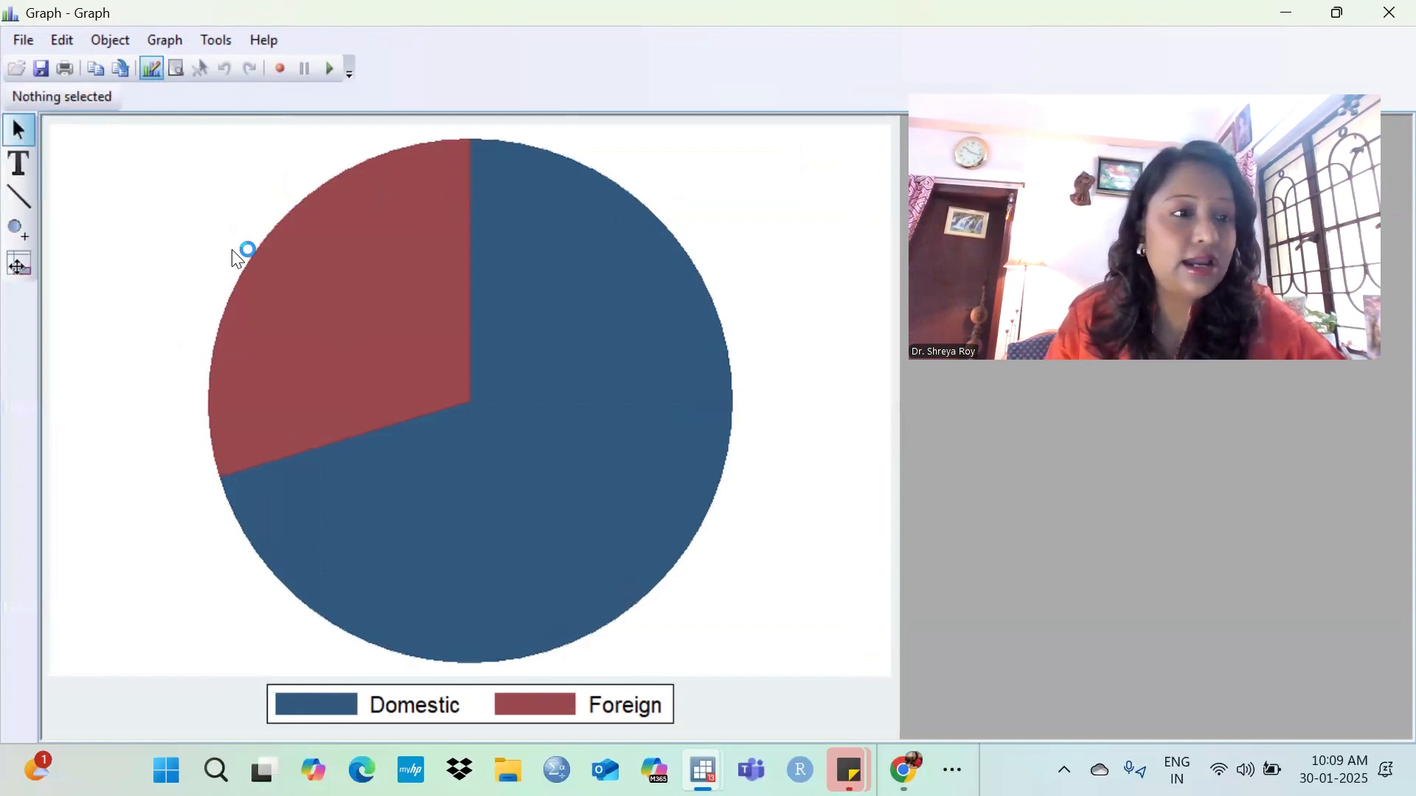
pyautogui.click(323, 325)
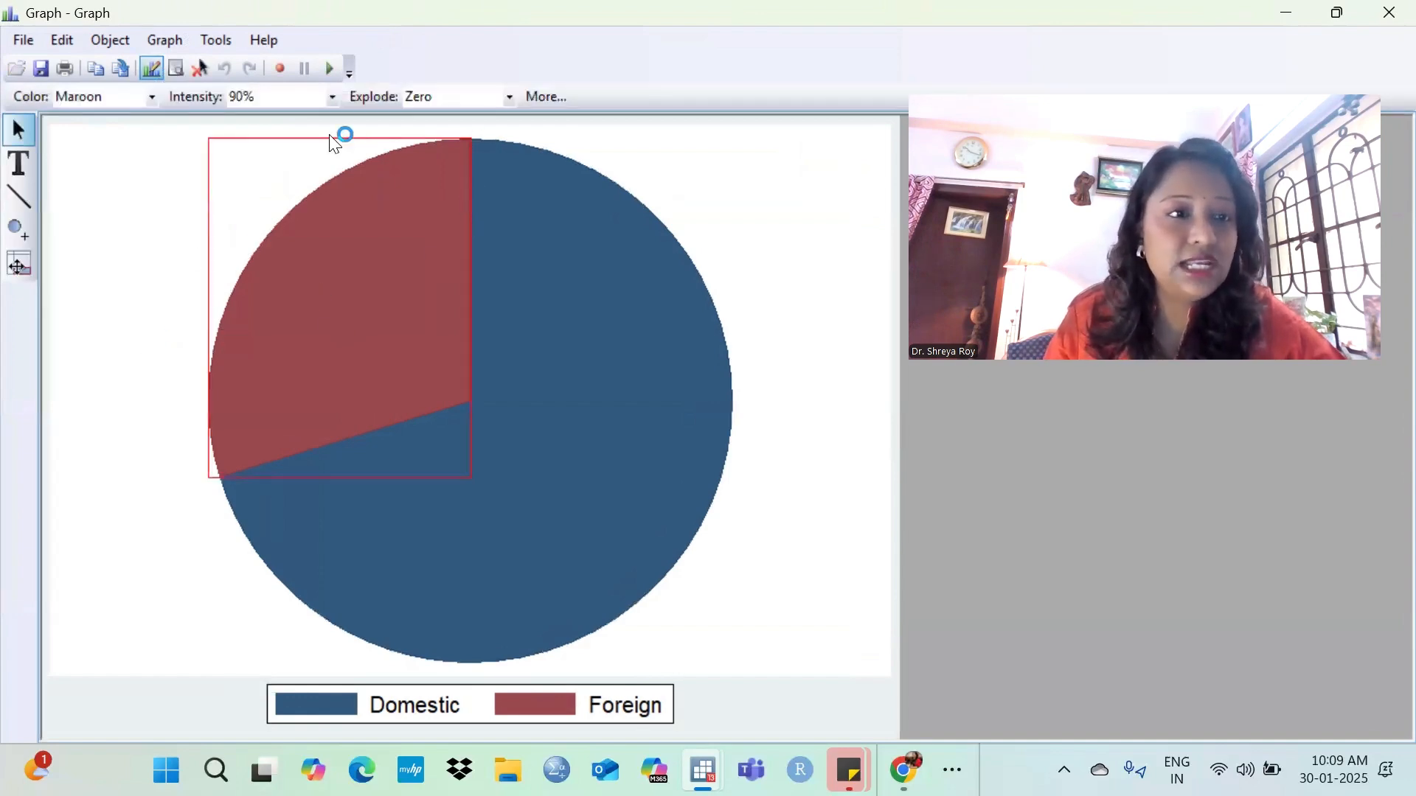
pyautogui.click(153, 96)
pyautogui.click(44, 252)
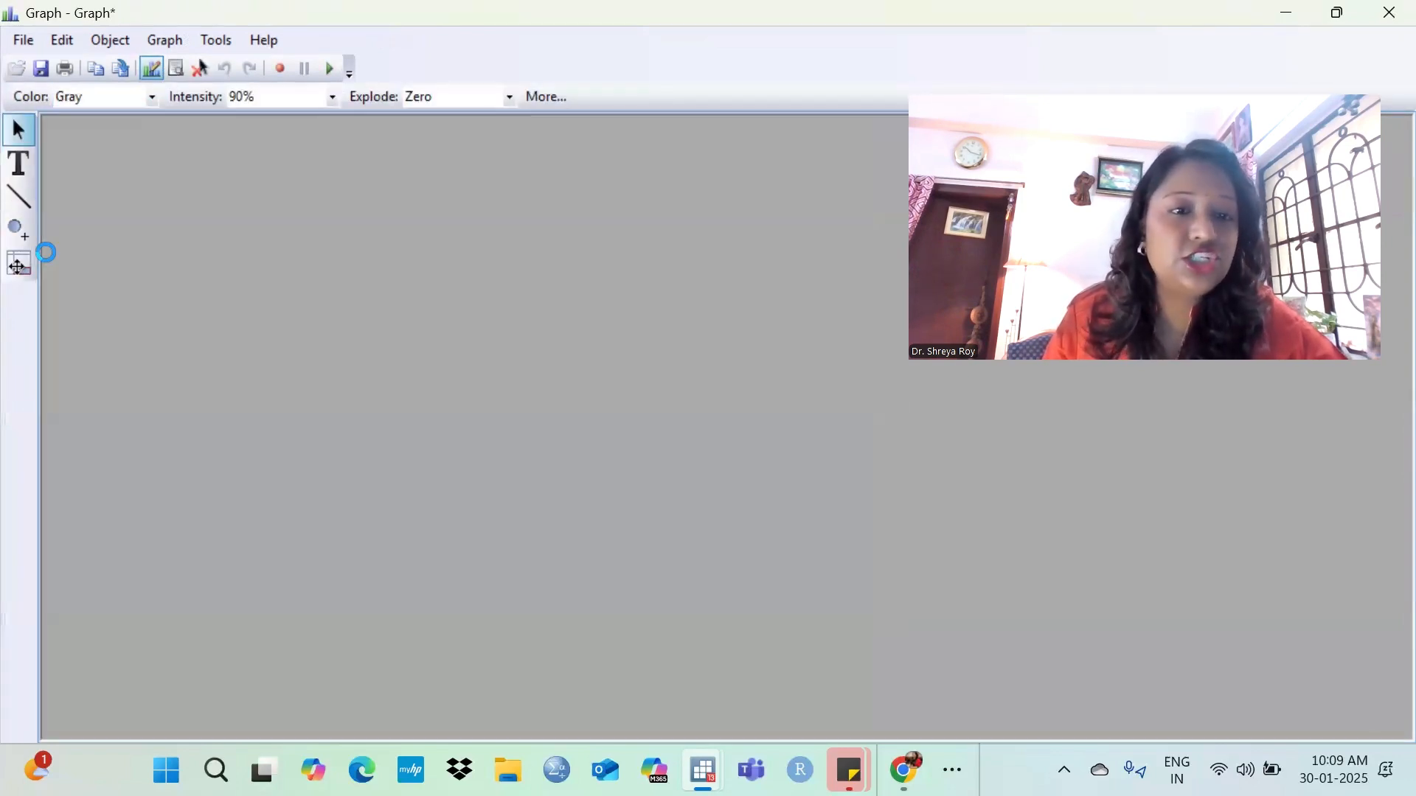
# Adjust the Foreign slice's colour intensity, trying 50% and 0% and settling on 40%.
pyautogui.click(333, 96)
pyautogui.click(275, 201)
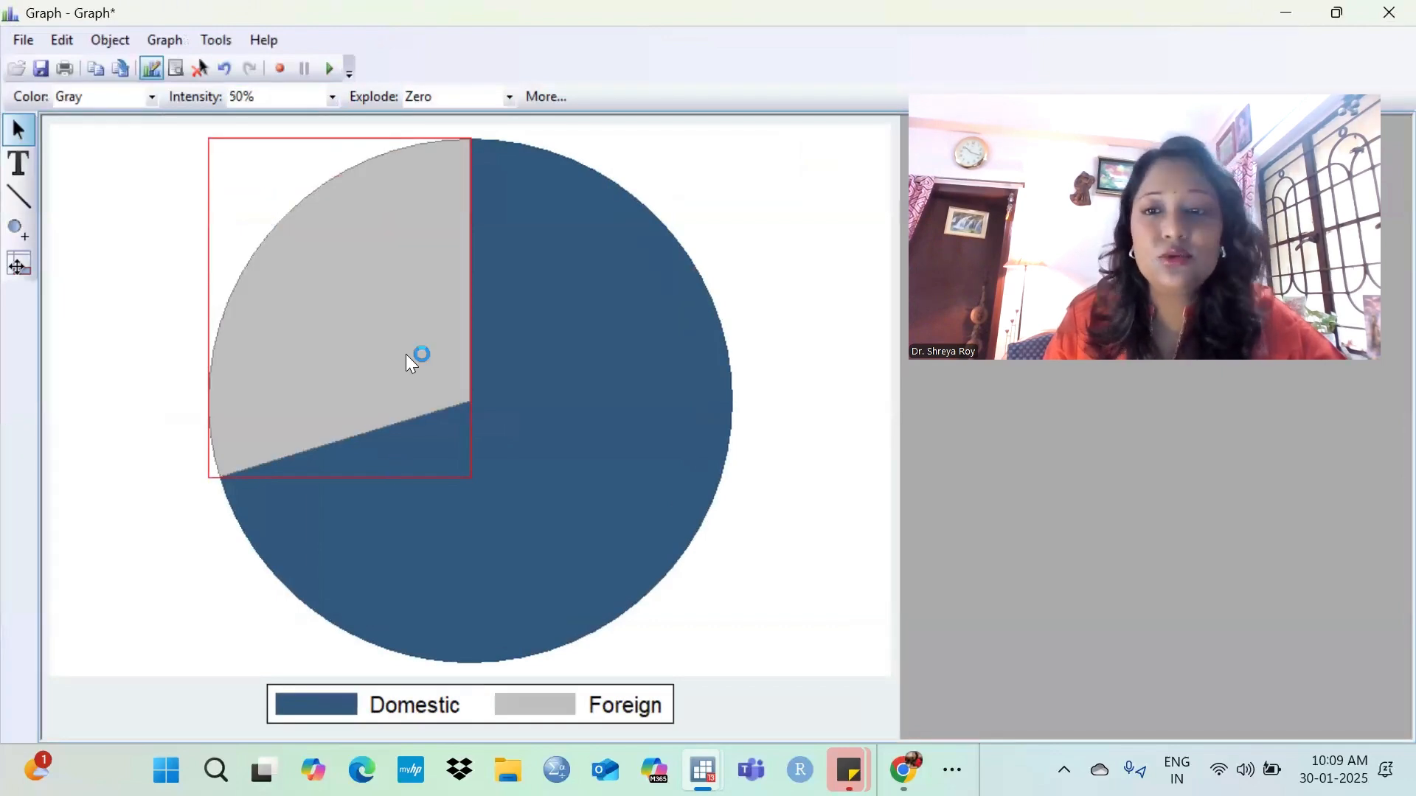
pyautogui.click(333, 97)
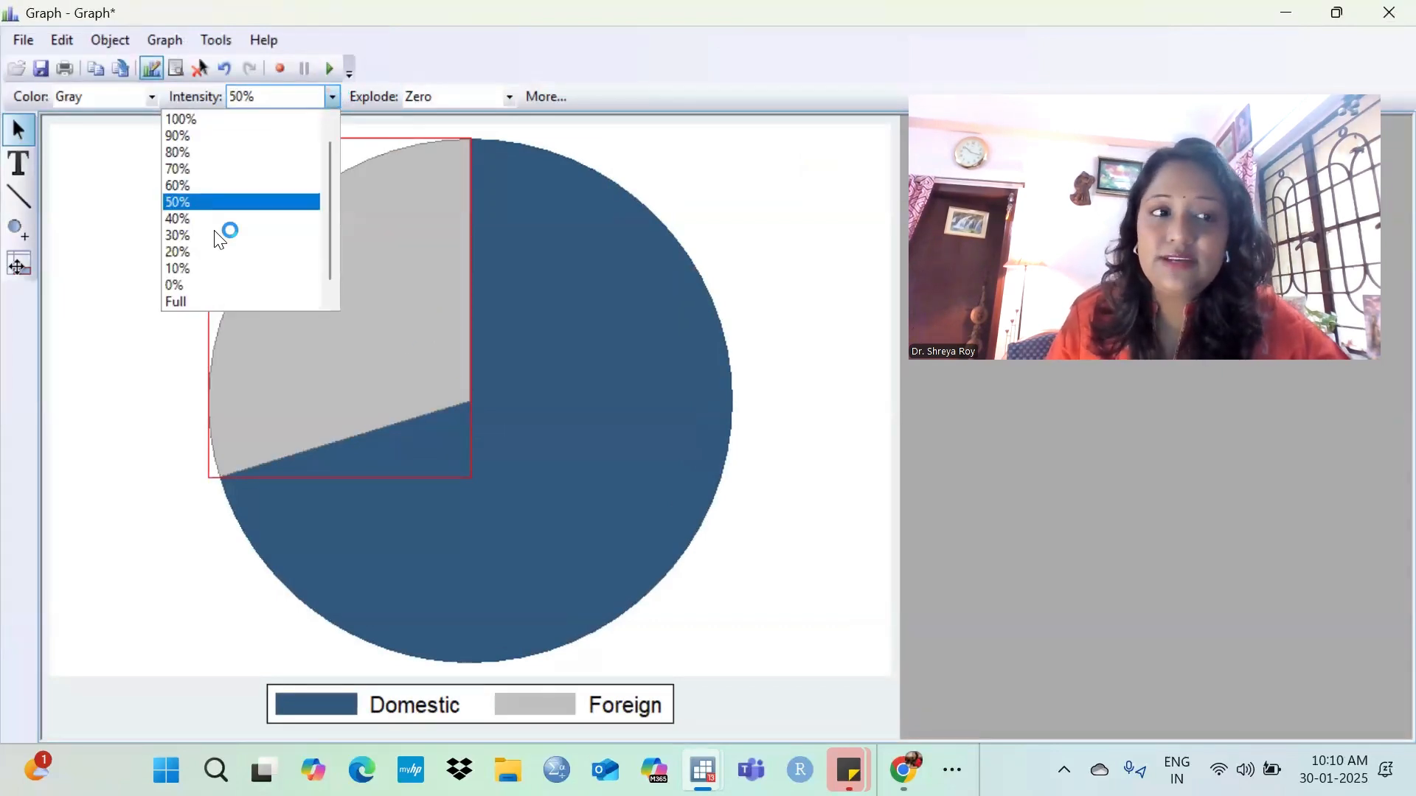
pyautogui.click(210, 285)
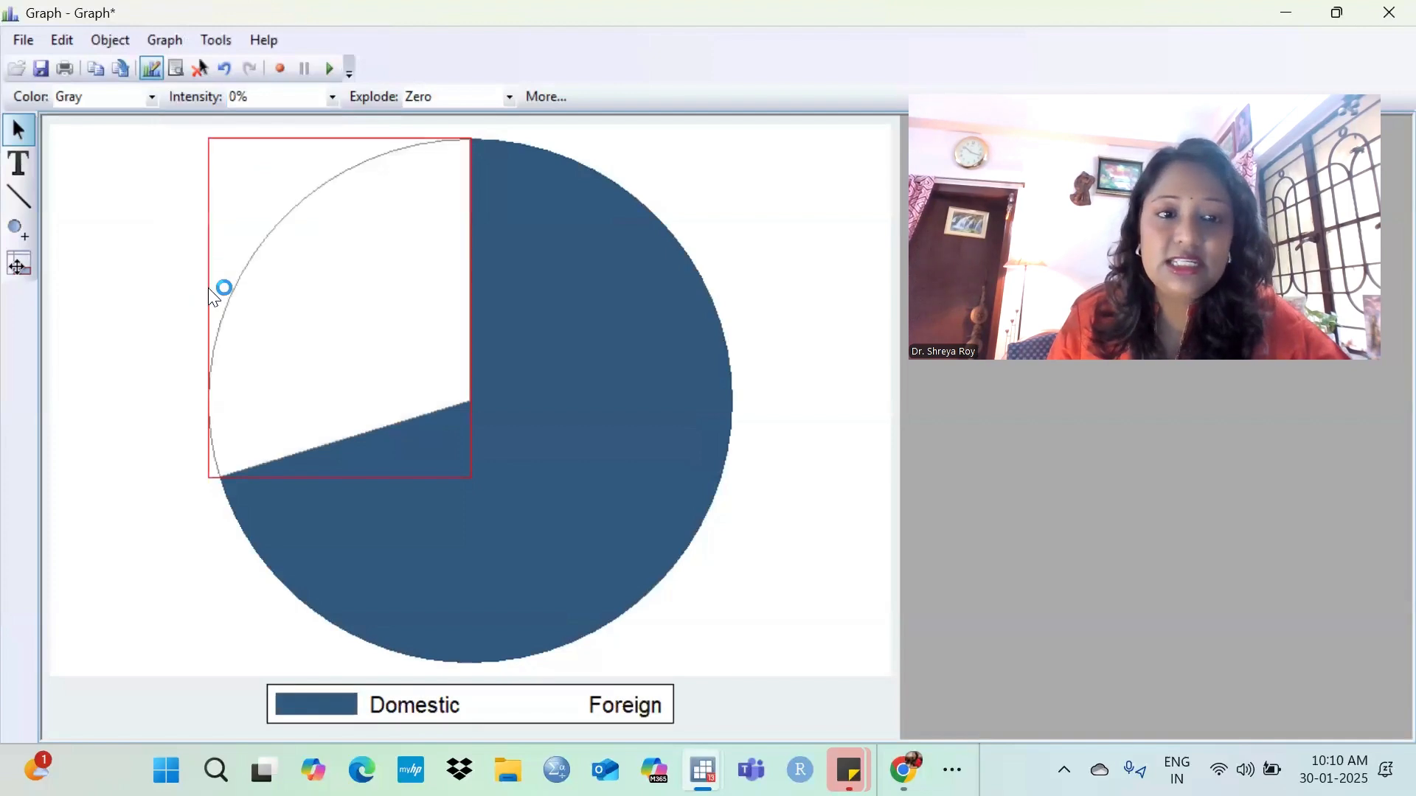
pyautogui.click(333, 96)
pyautogui.click(221, 218)
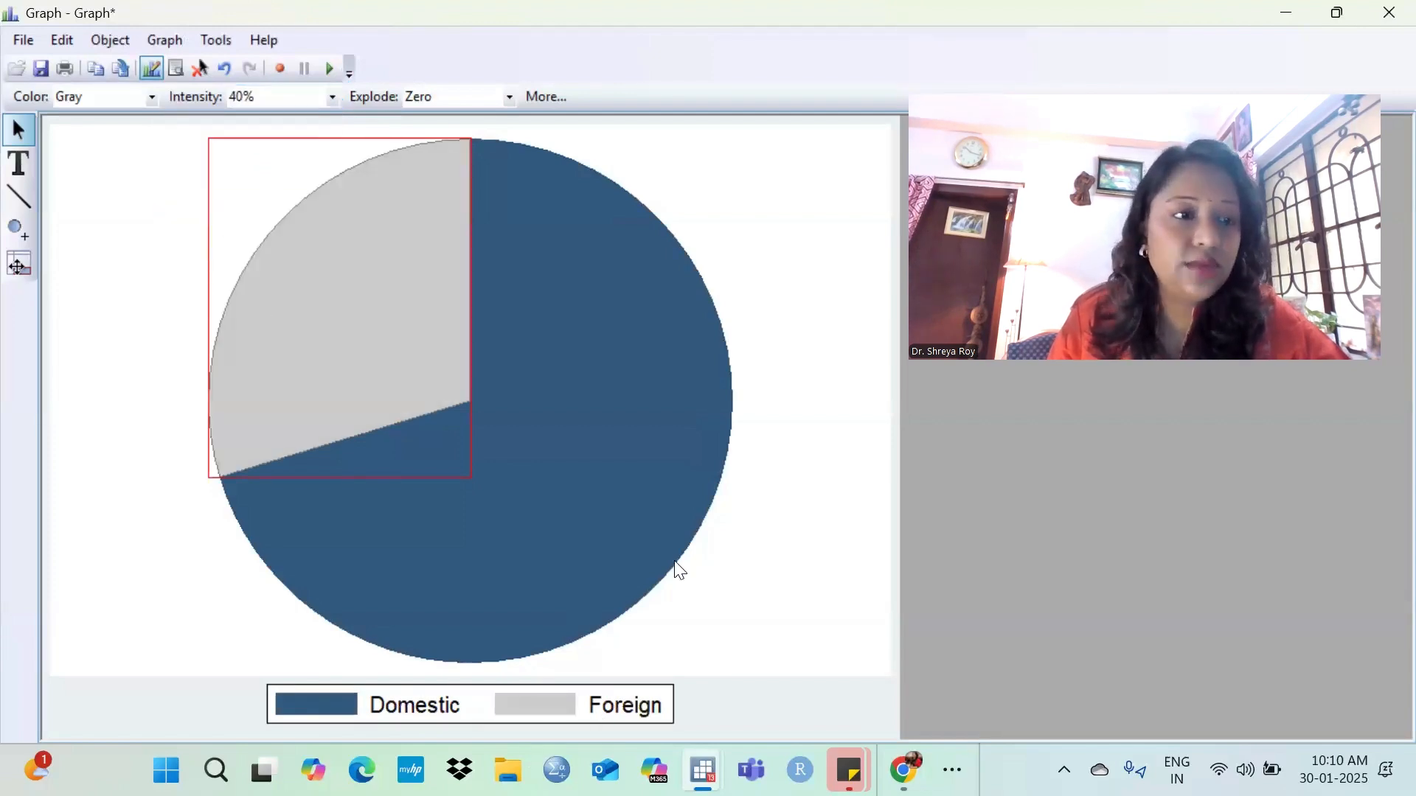
pyautogui.click(270, 396)
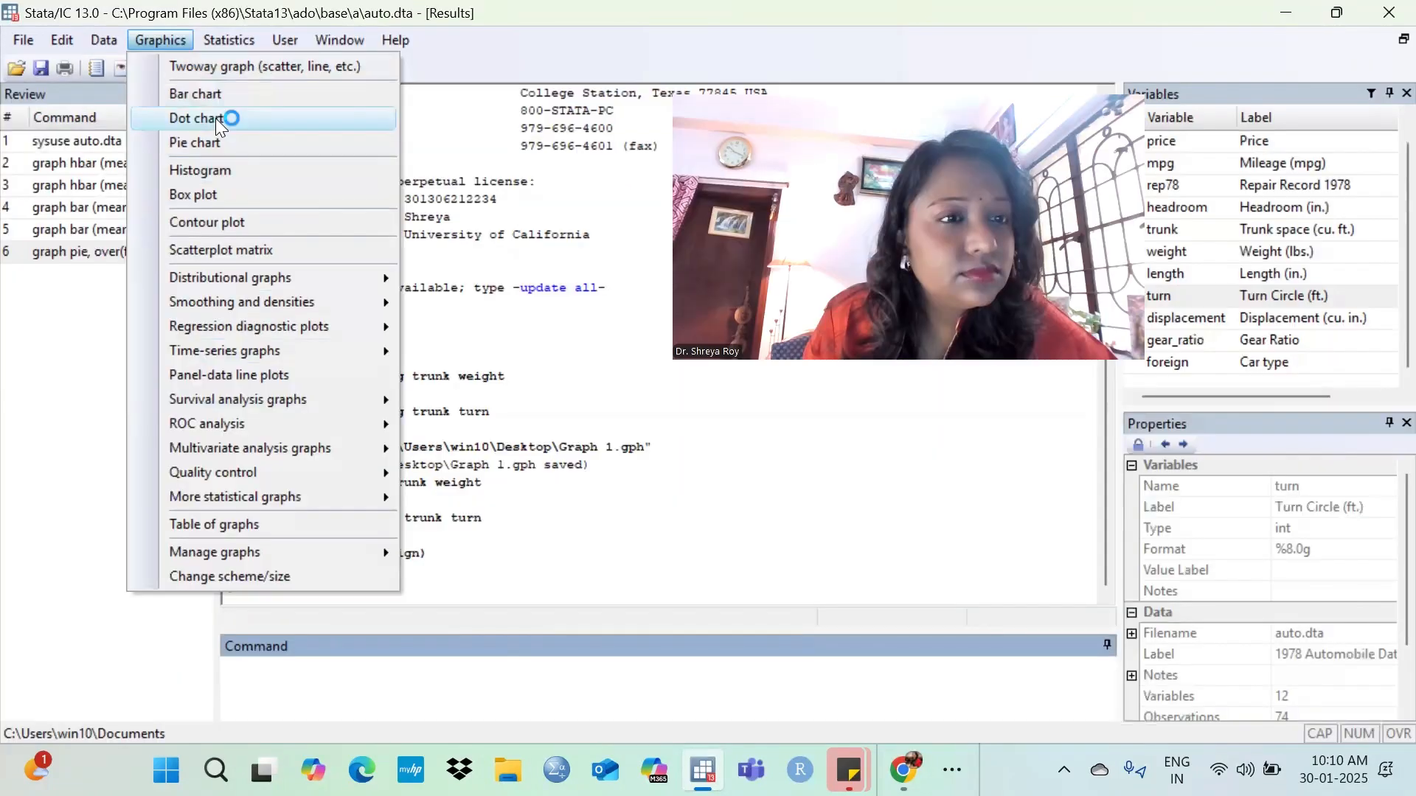
# Create a dot chart of the means of mpg, trunk and turn and view it at full size.
pyautogui.click(215, 118)
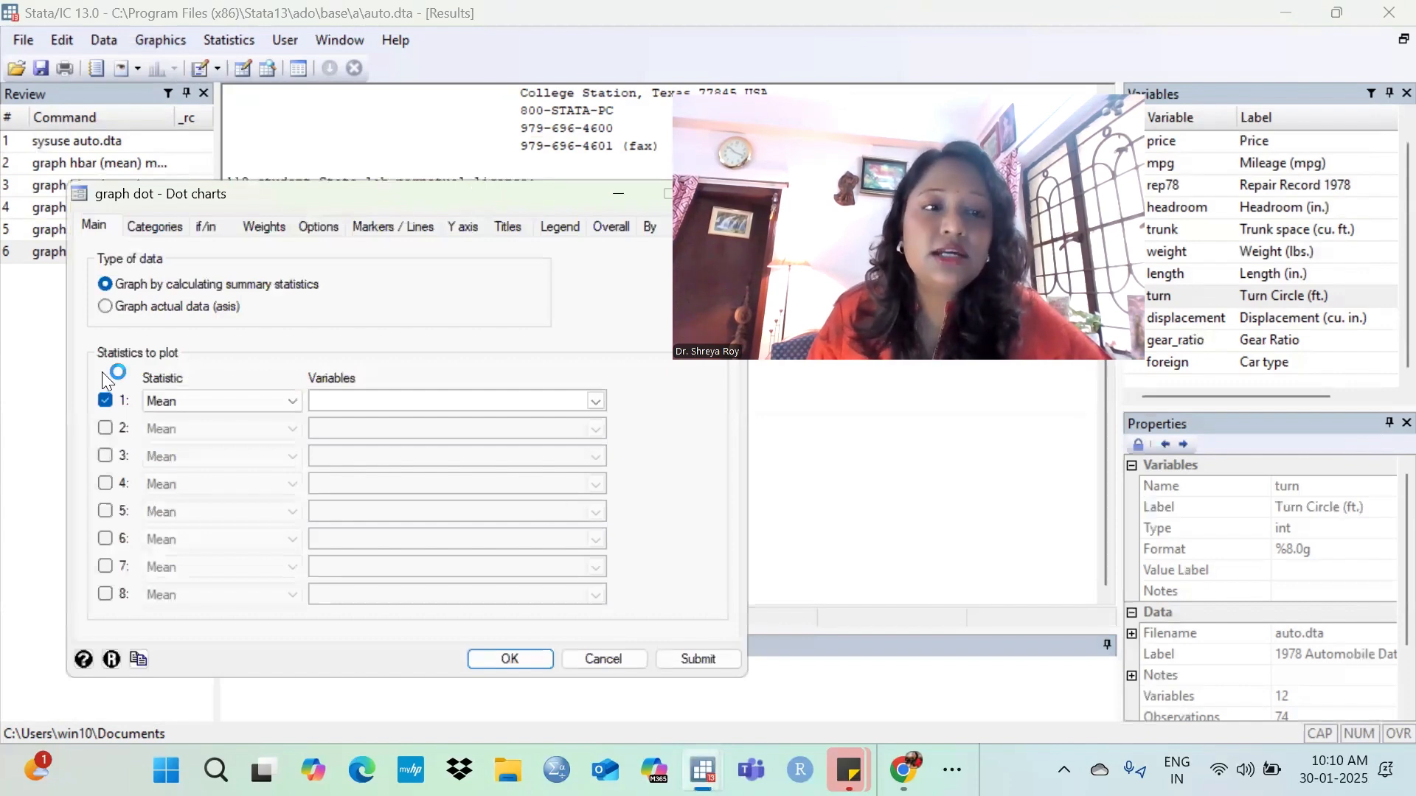
pyautogui.click(596, 401)
pyautogui.click(395, 434)
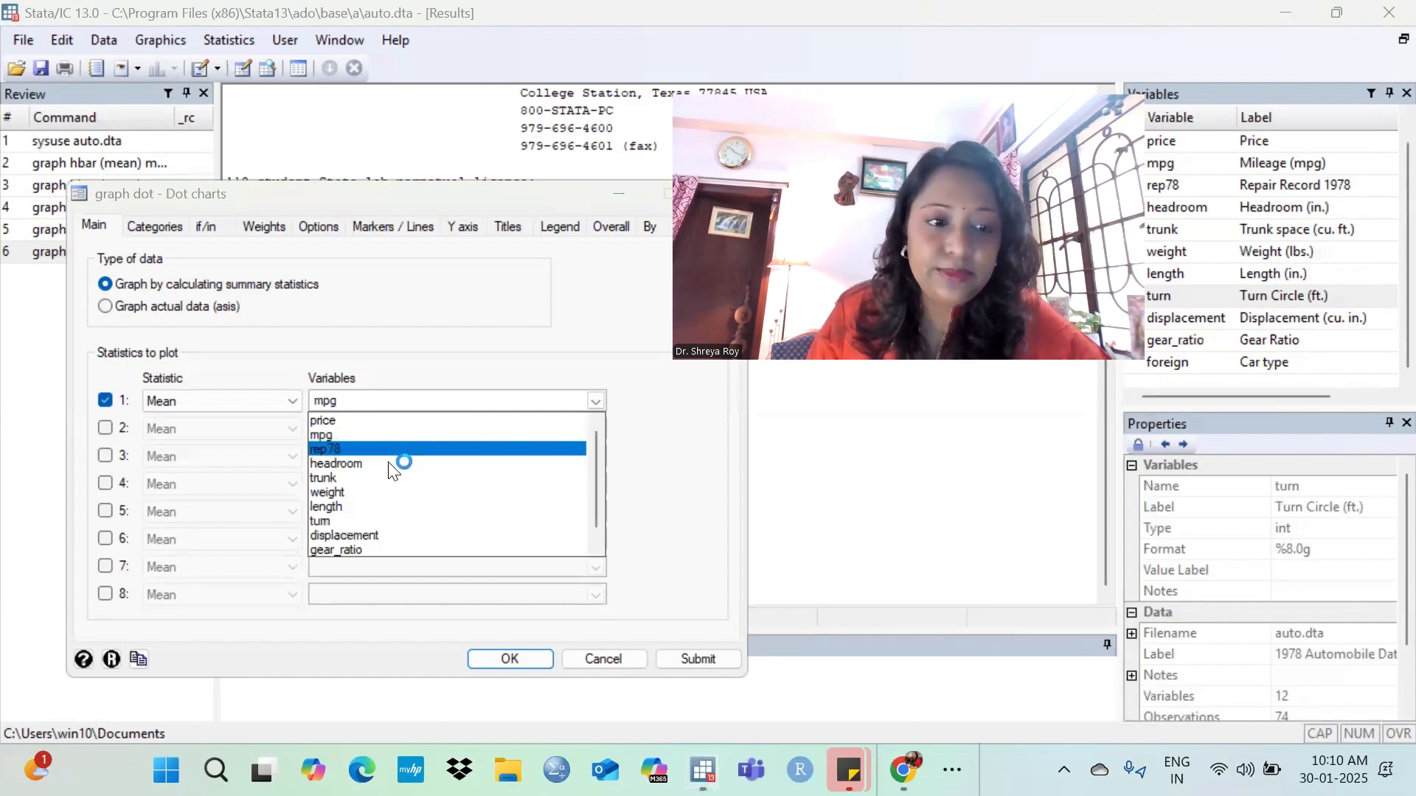
pyautogui.click(377, 478)
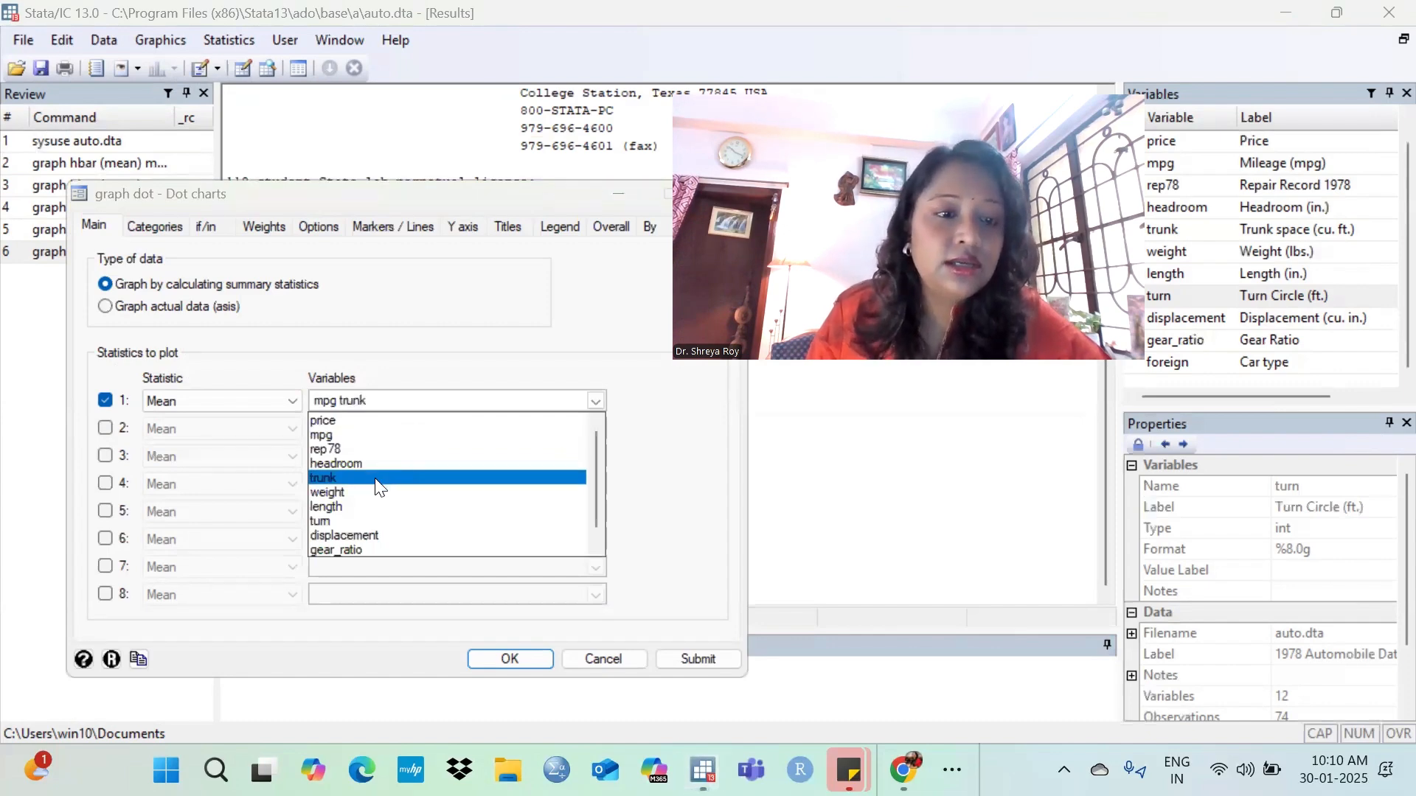
pyautogui.click(330, 518)
pyautogui.click(410, 587)
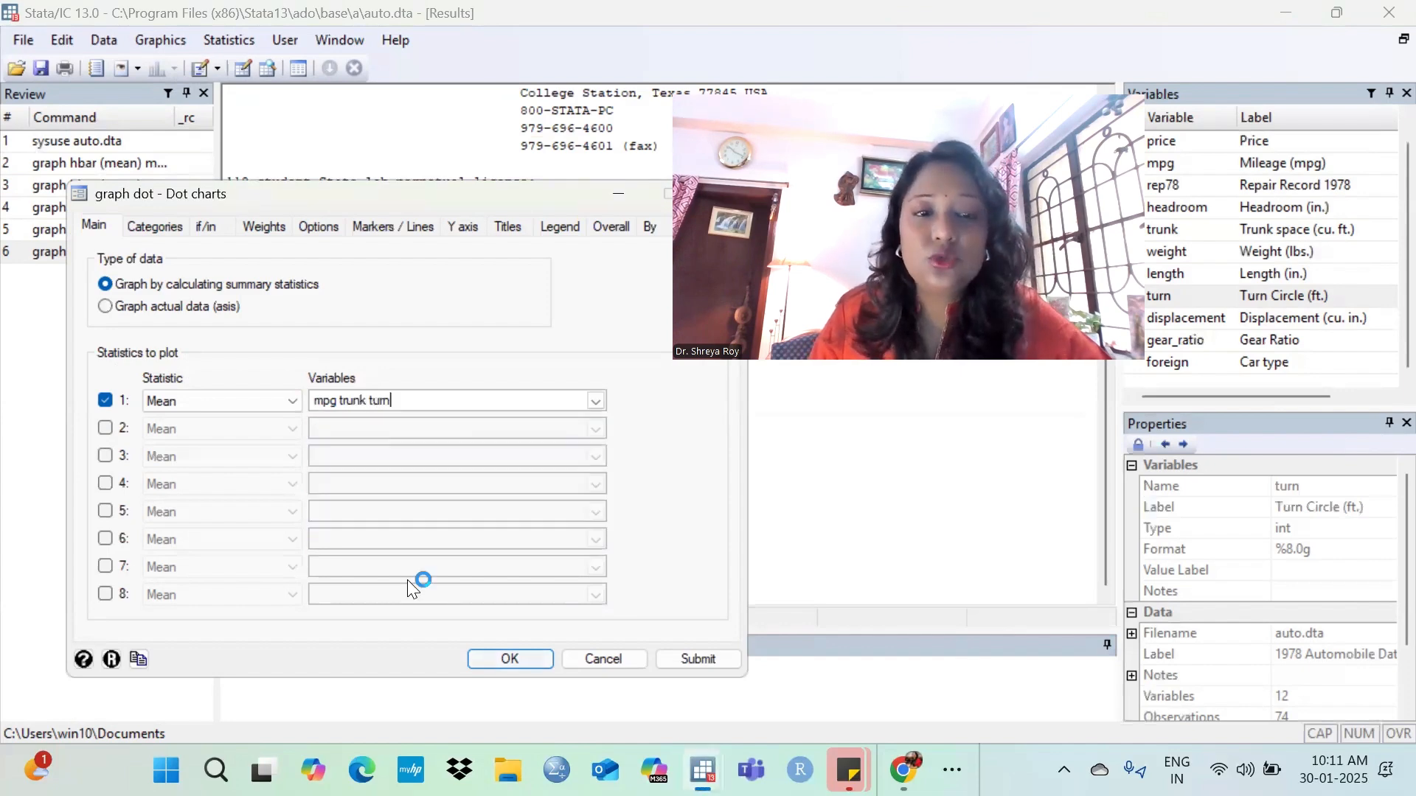
pyautogui.click(509, 659)
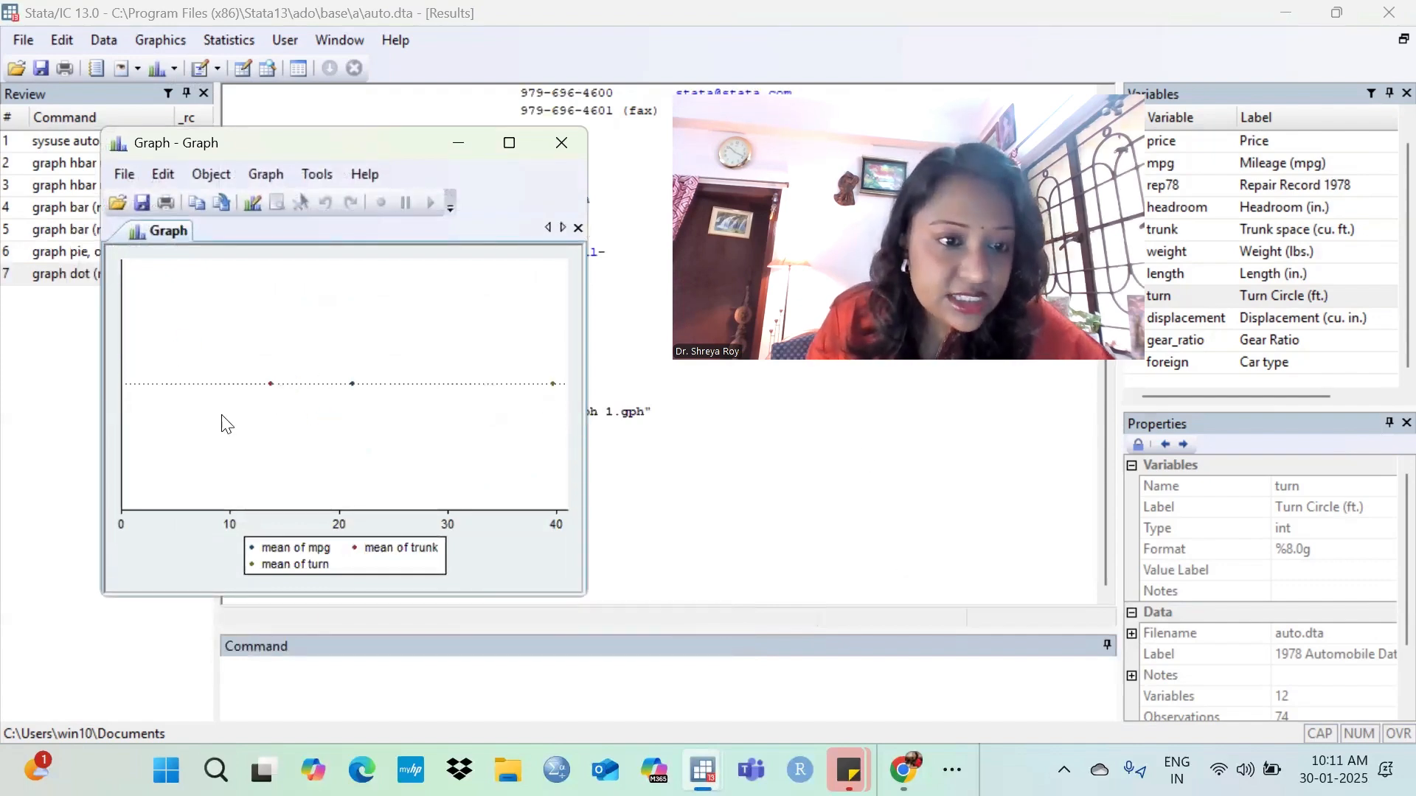
pyautogui.click(509, 142)
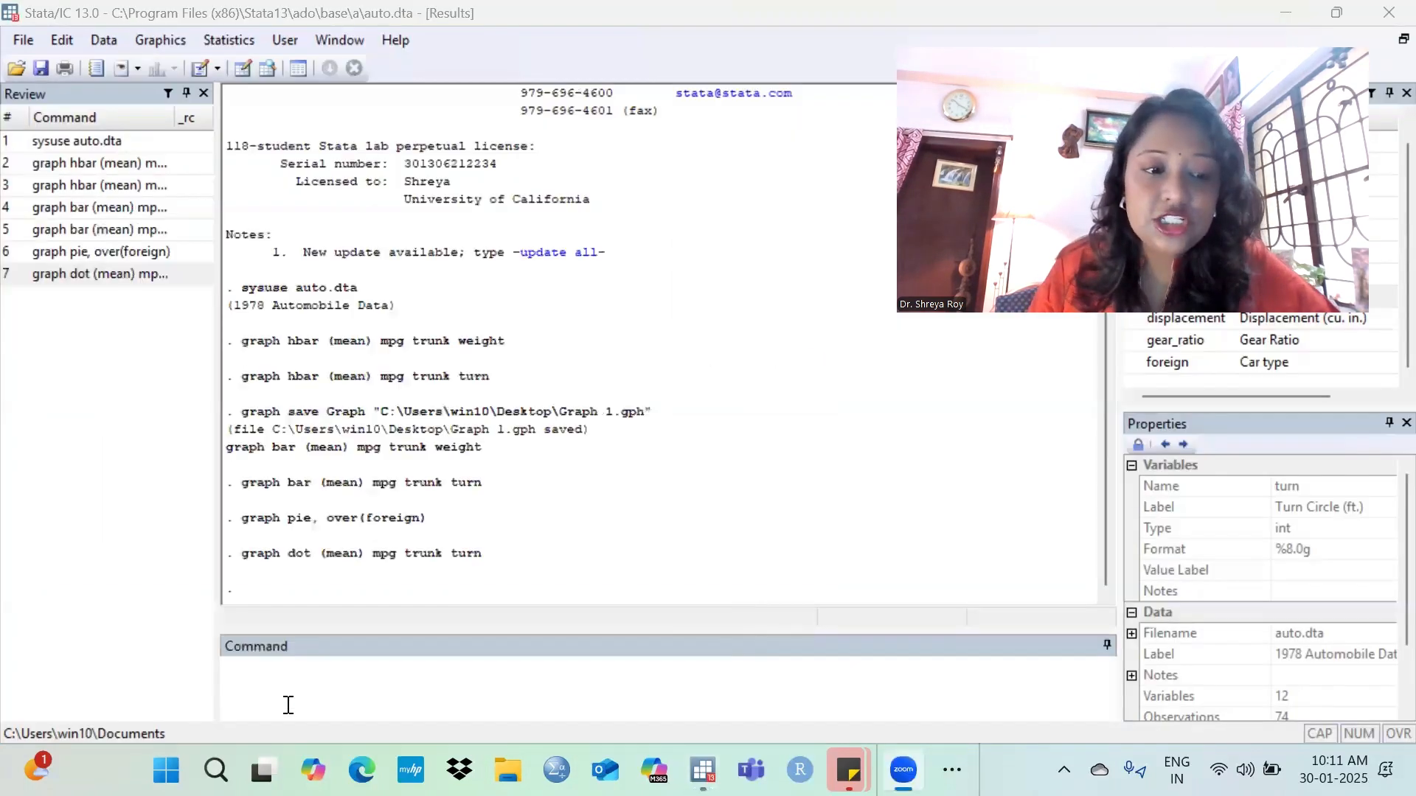
# Clear the auto dataset from memory with the clear command.
pyautogui.click(288, 706)
pyautogui.write('lear')
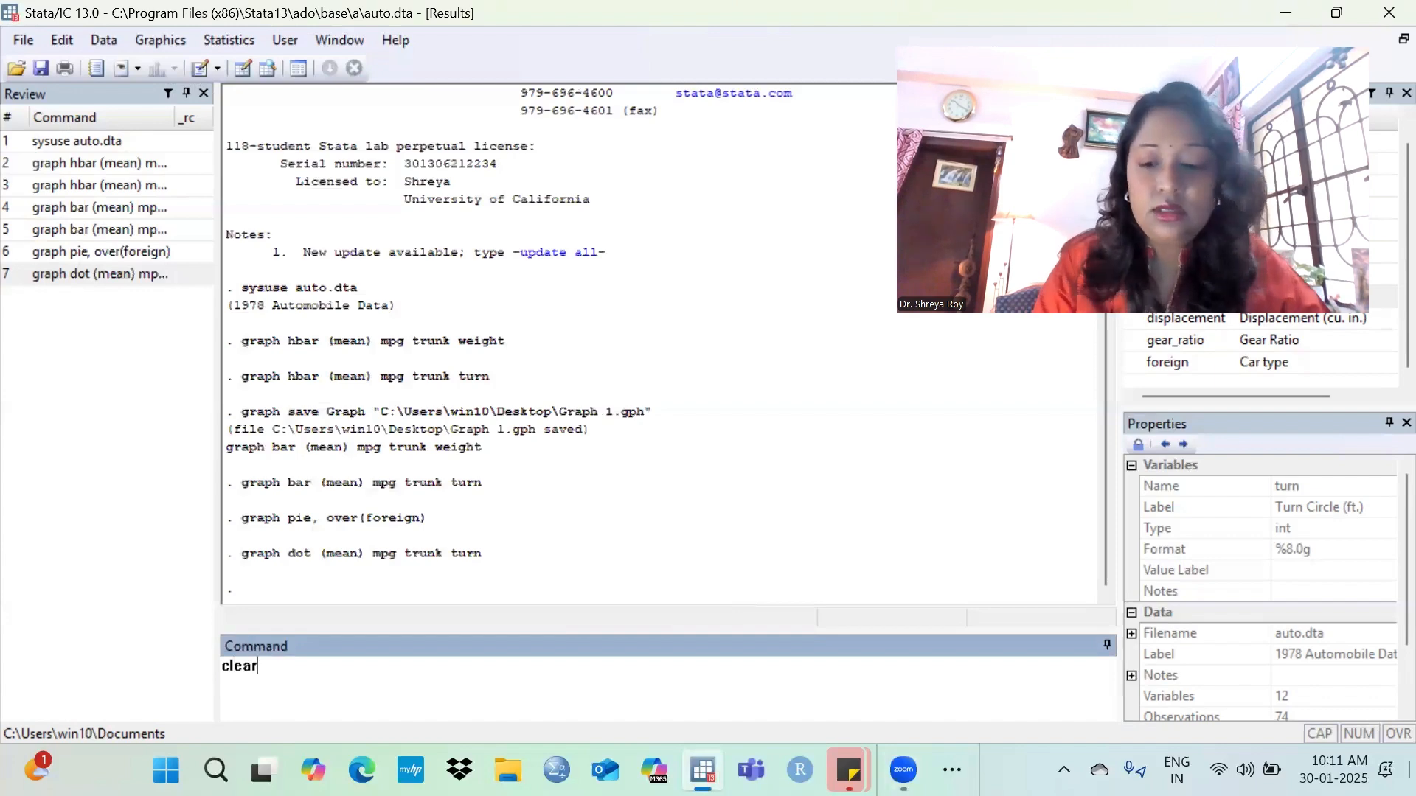
pyautogui.press('Return')
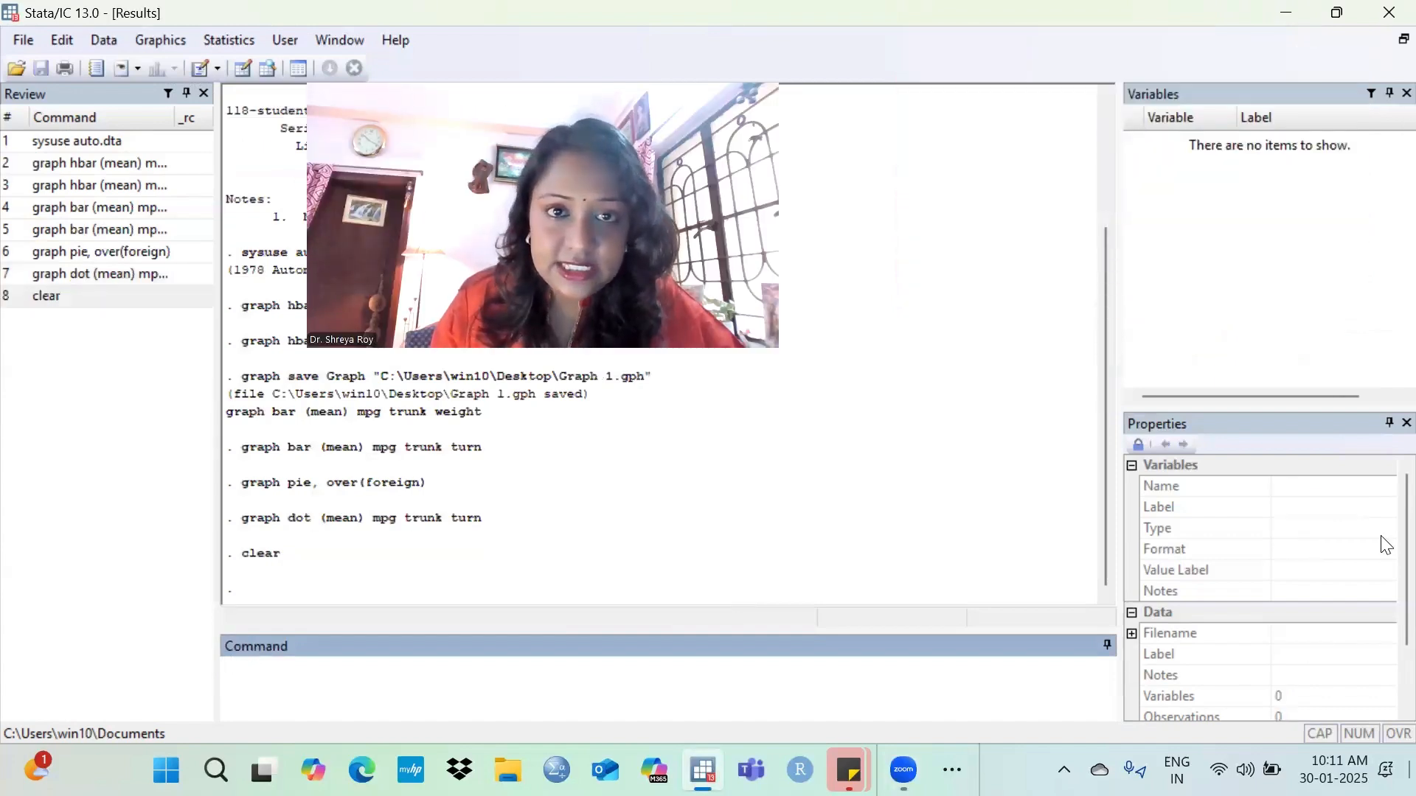
# Import Sheet1 of the Excel file Class 3.xlsx from the STATA class notes folder, using the first row as variable names.
pyautogui.click(23, 39)
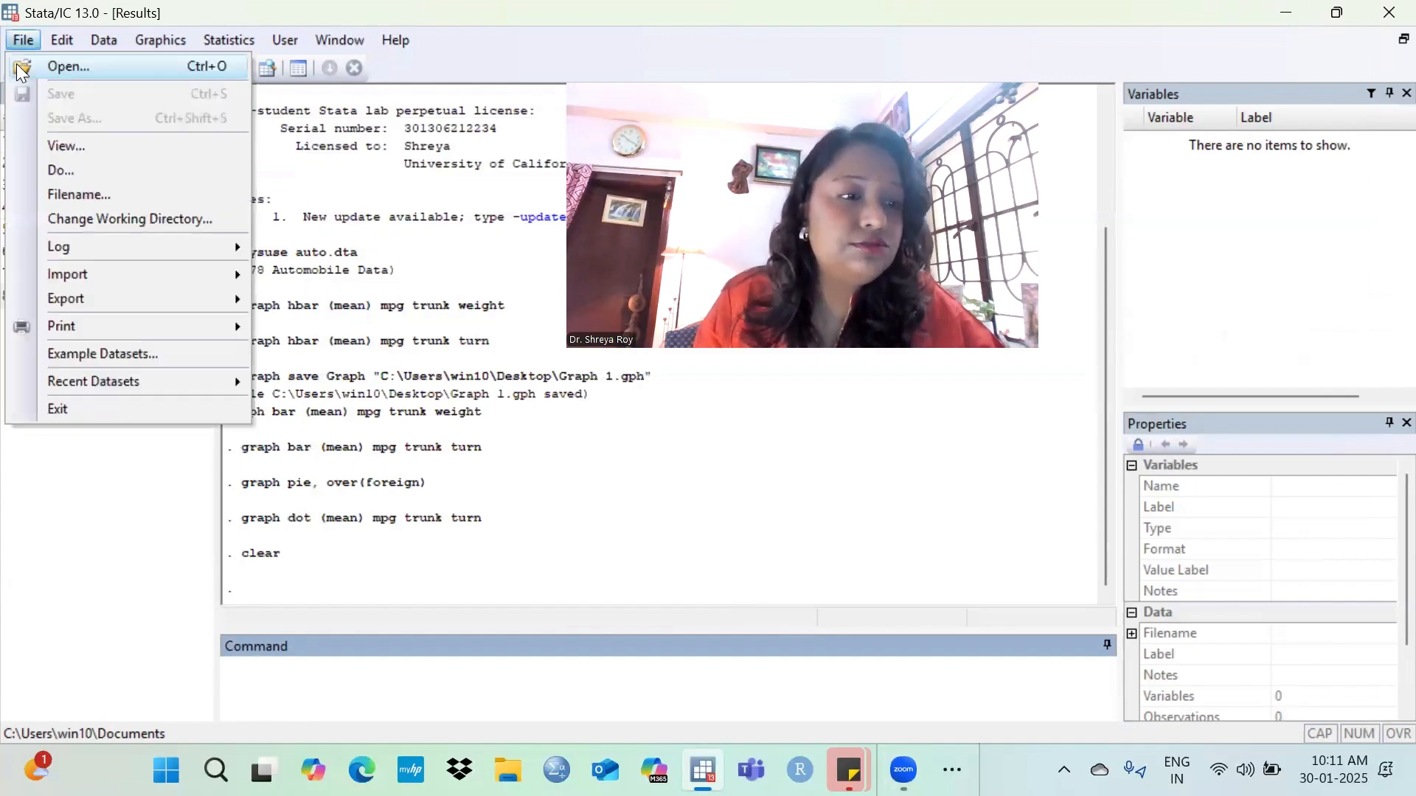
pyautogui.moveTo(70, 279)
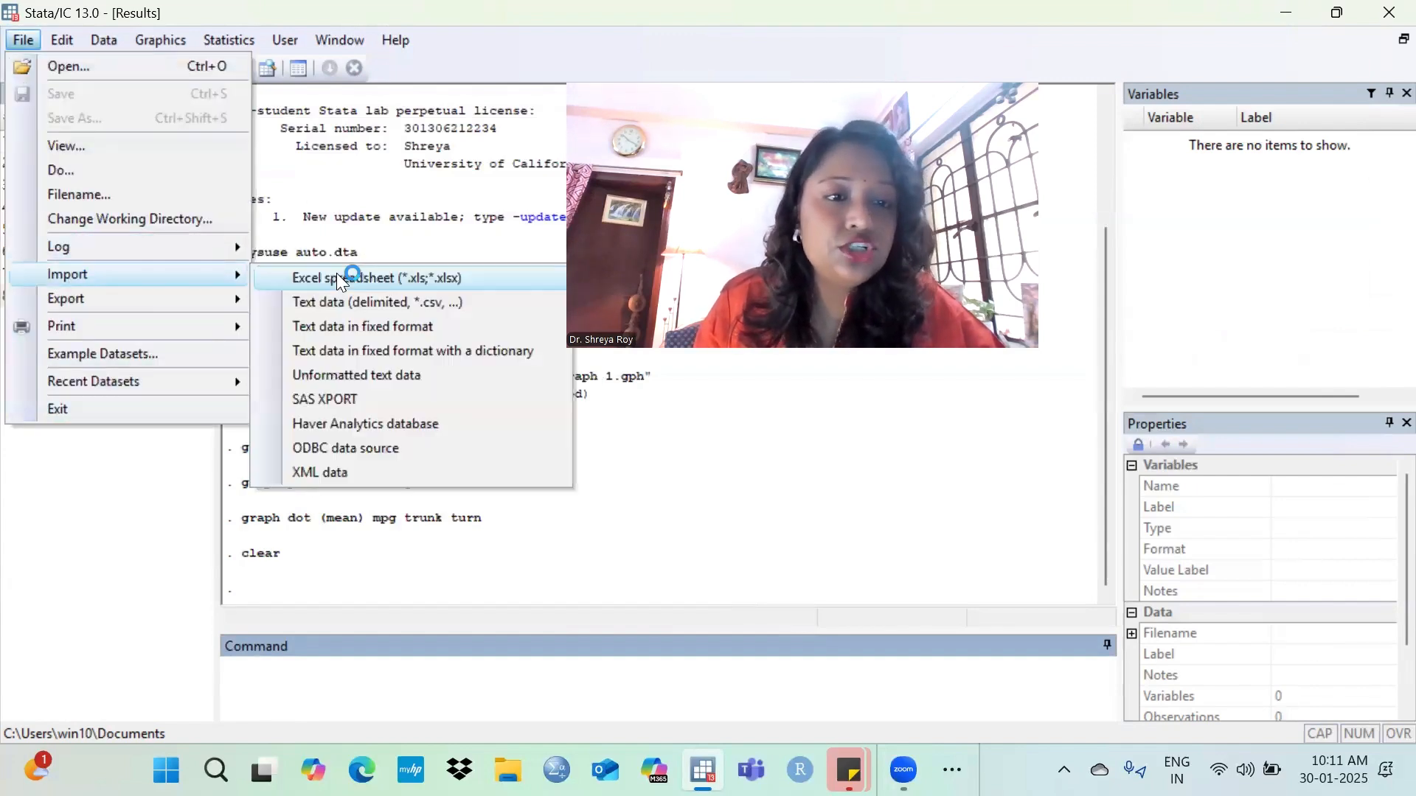
pyautogui.click(339, 279)
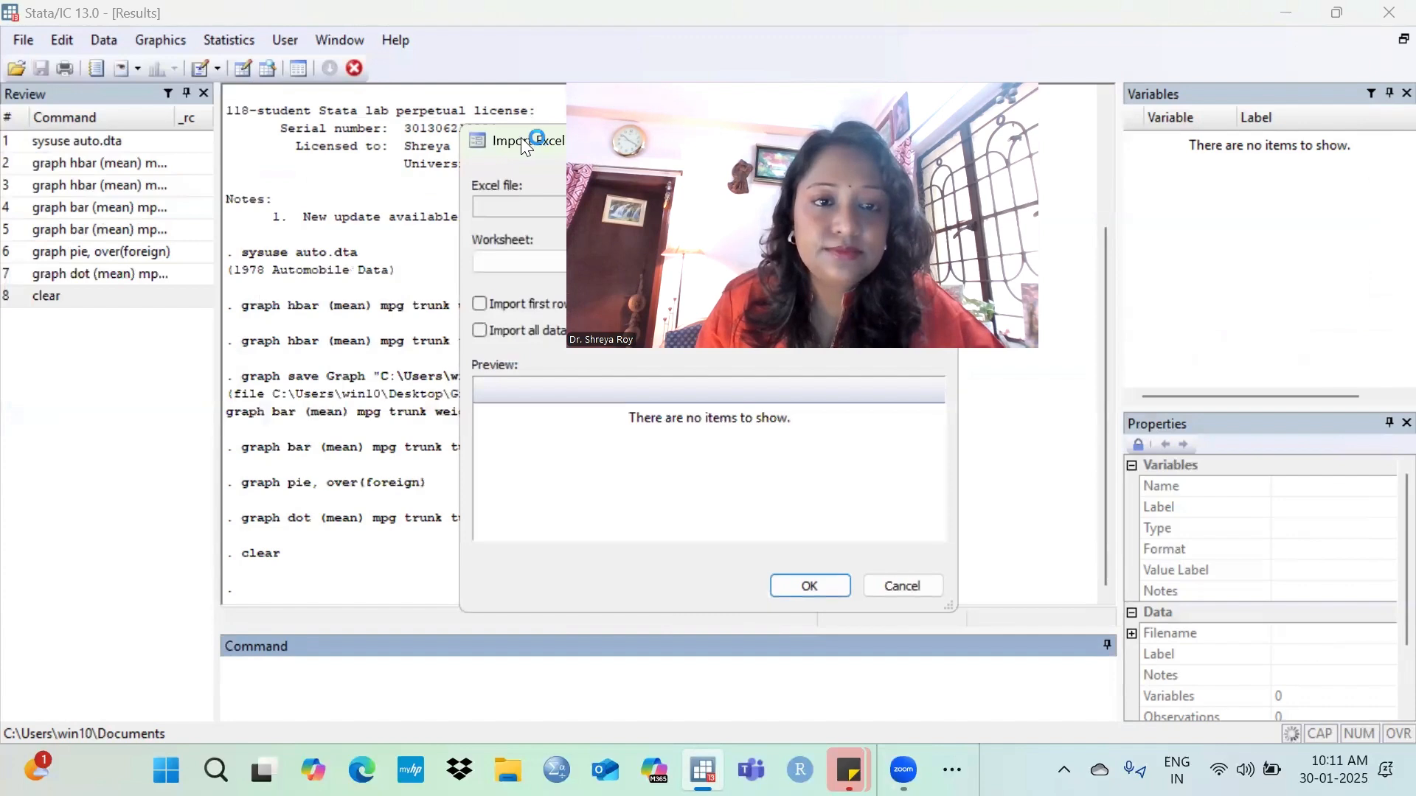
pyautogui.click(467, 196)
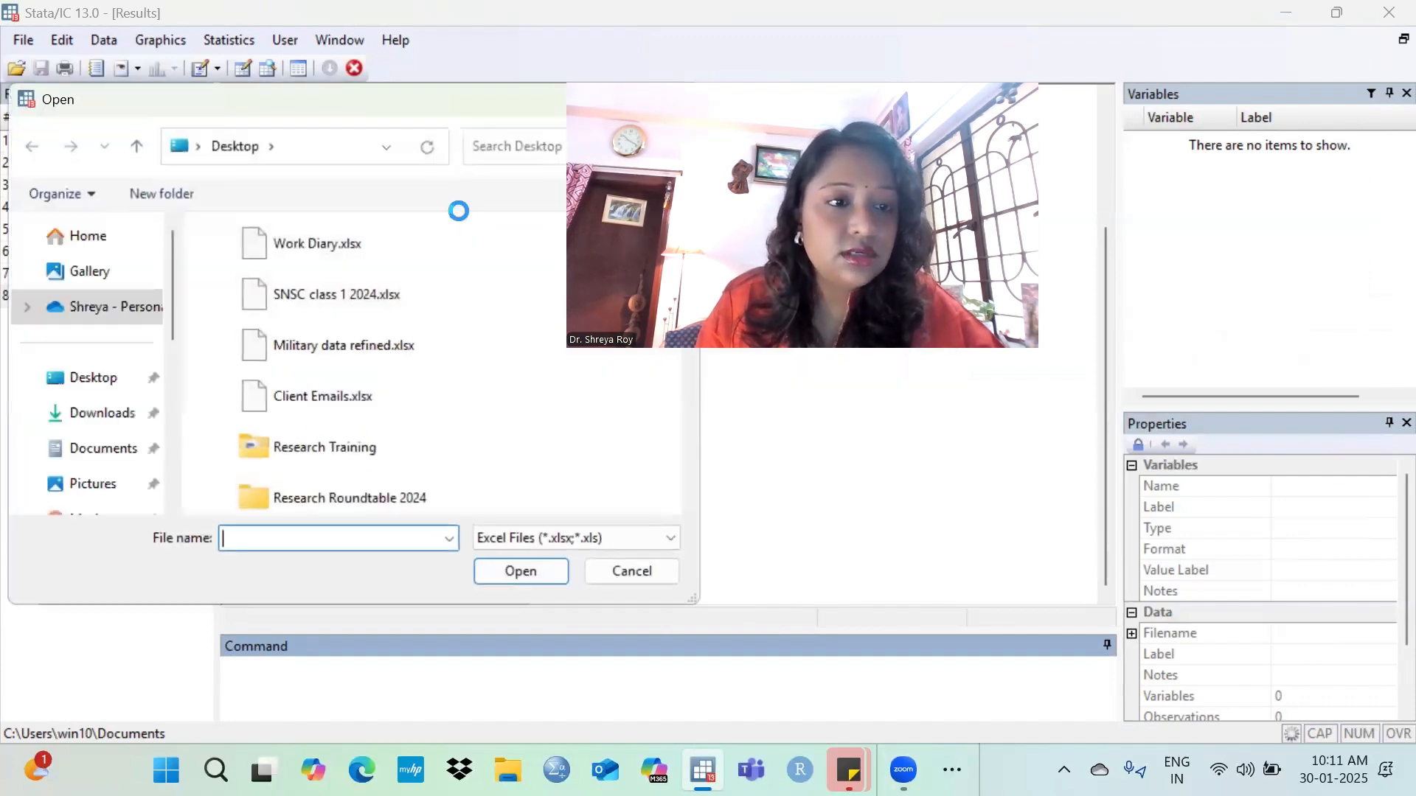
pyautogui.scroll(-5, 86, 329)
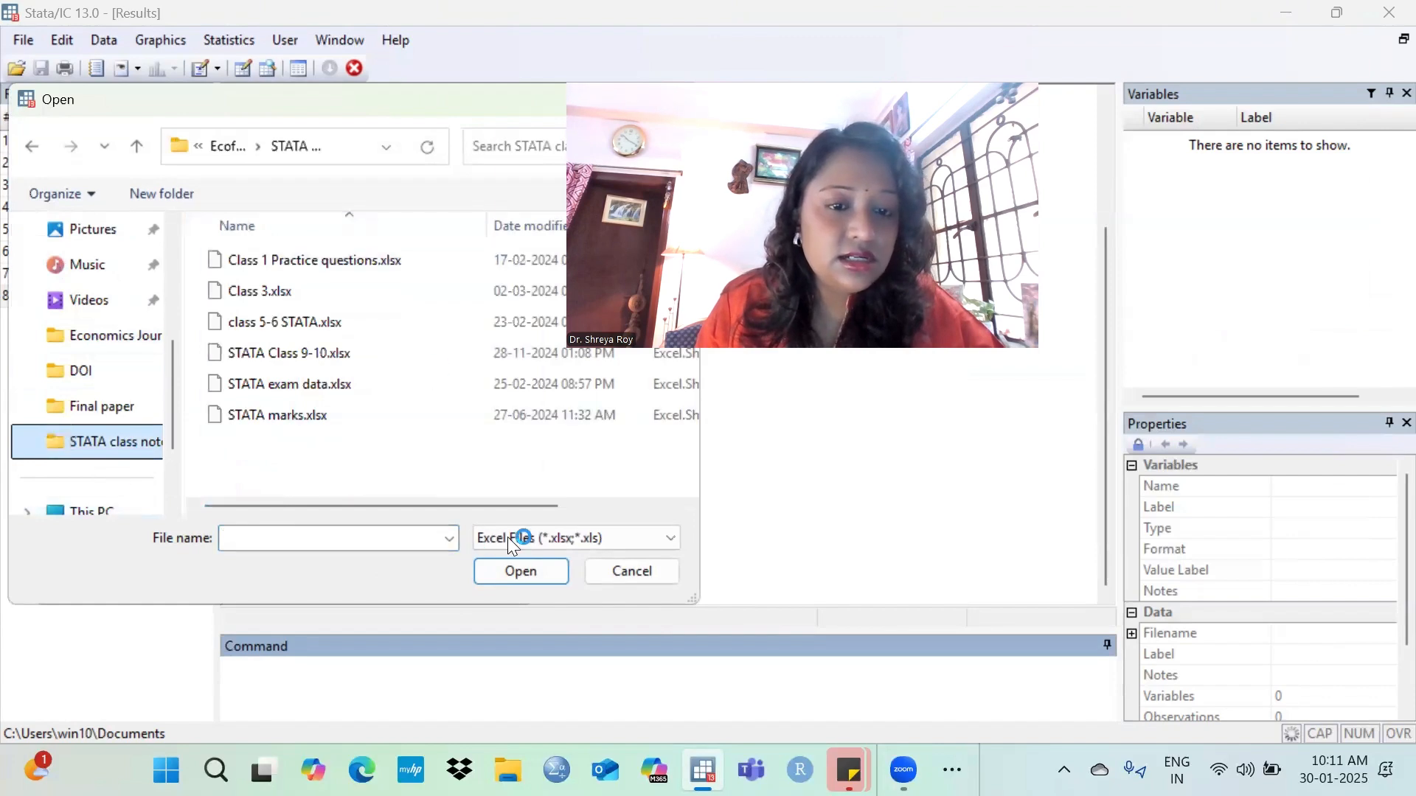
pyautogui.click(299, 293)
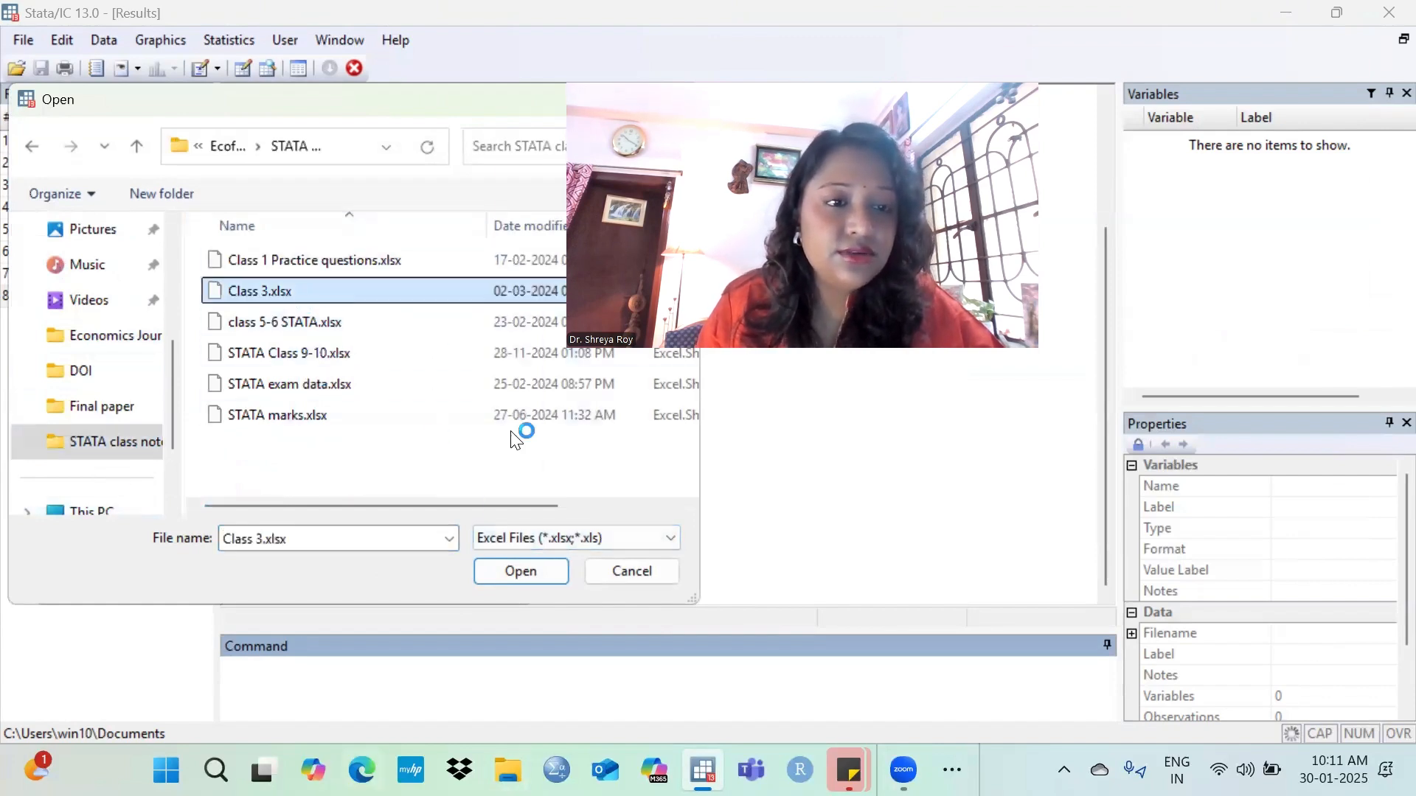
pyautogui.click(522, 572)
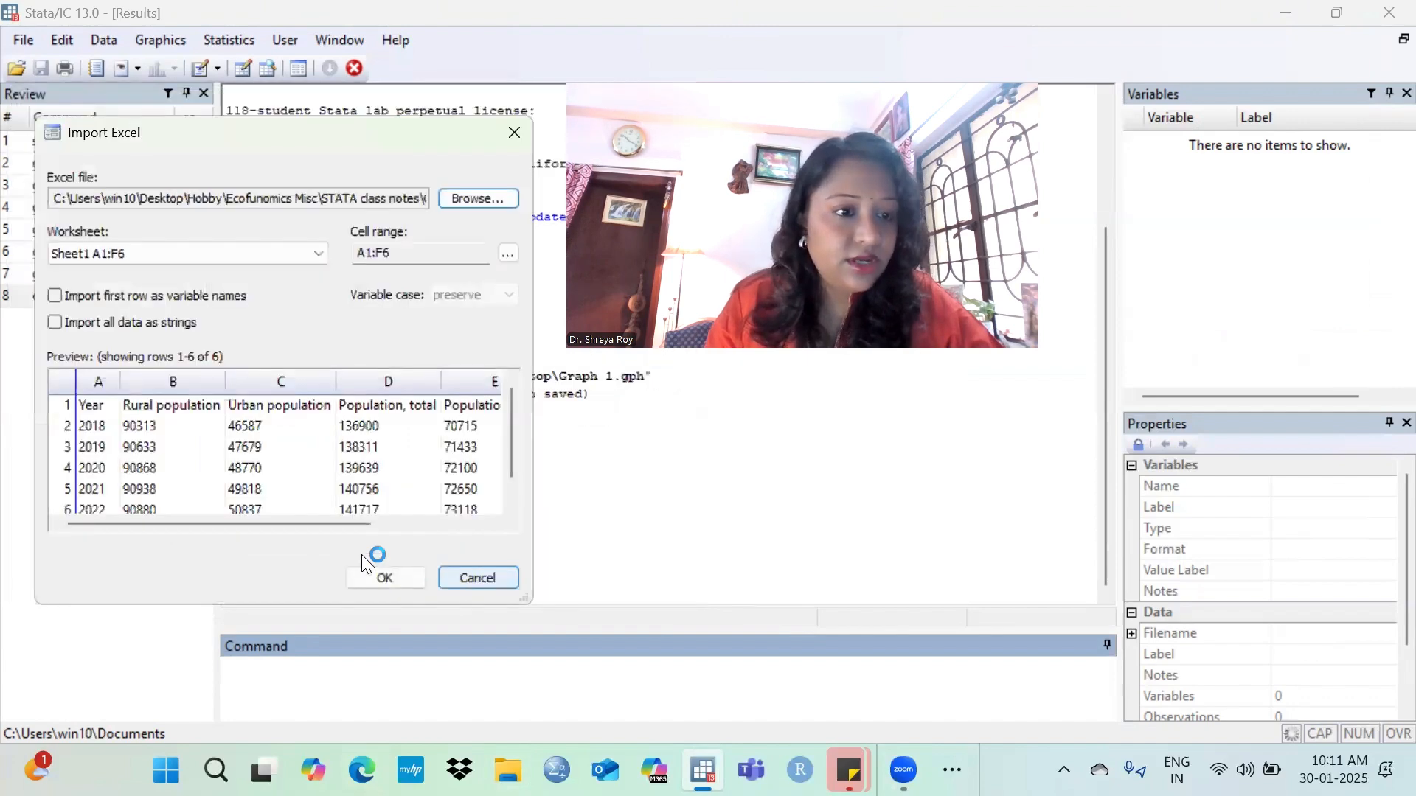
pyautogui.click(88, 297)
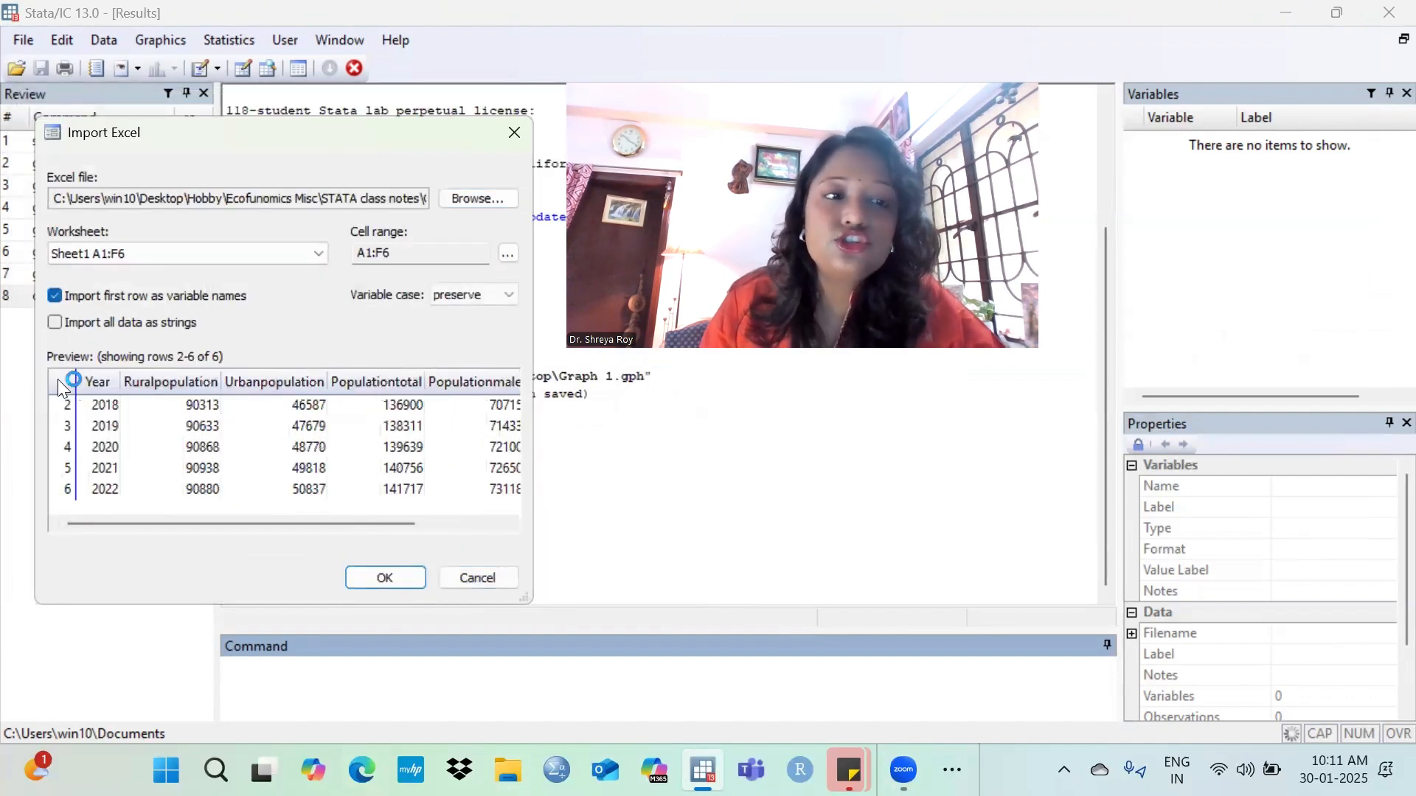
pyautogui.click(373, 581)
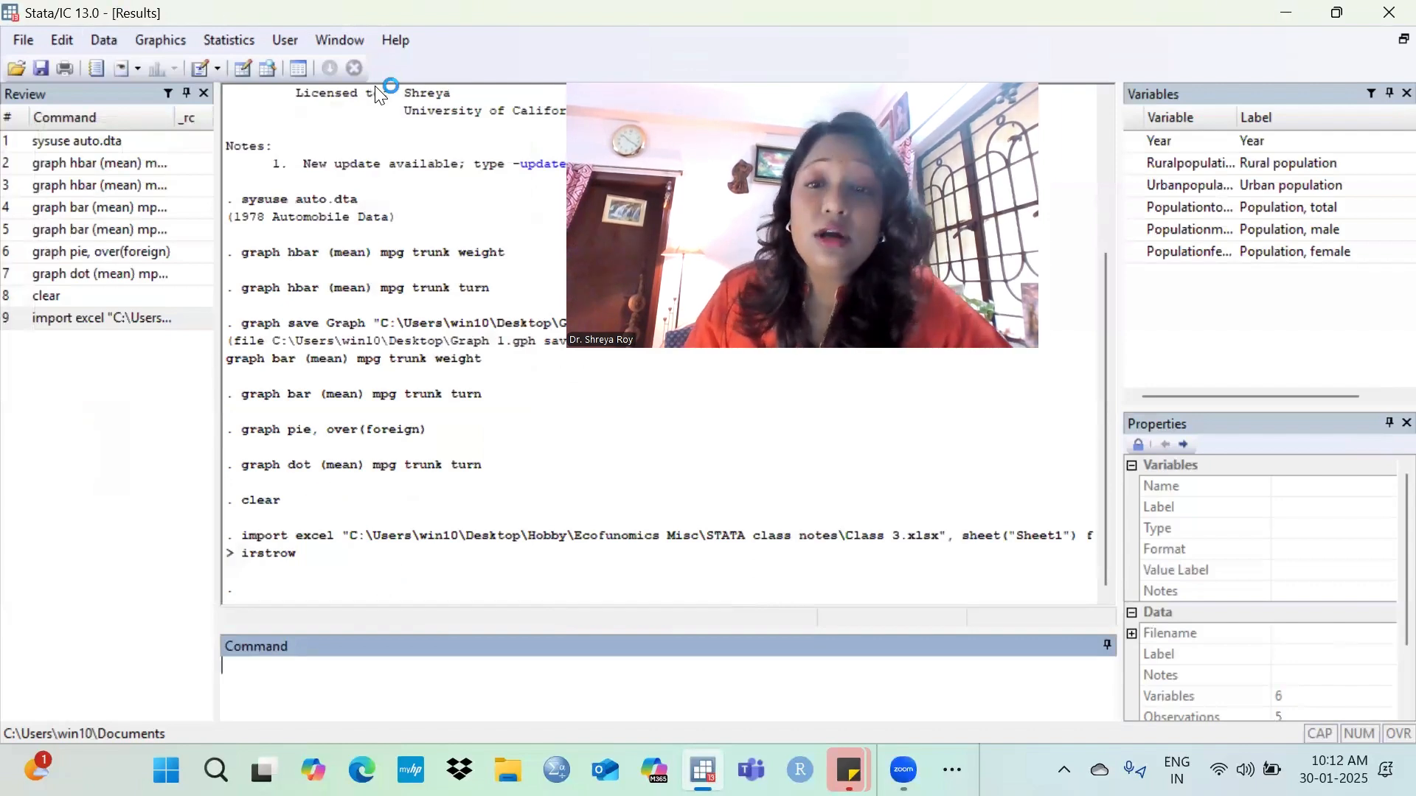
# Create a pie chart by variables comparing Populationmale and Populationfemale.
pyautogui.click(140, 45)
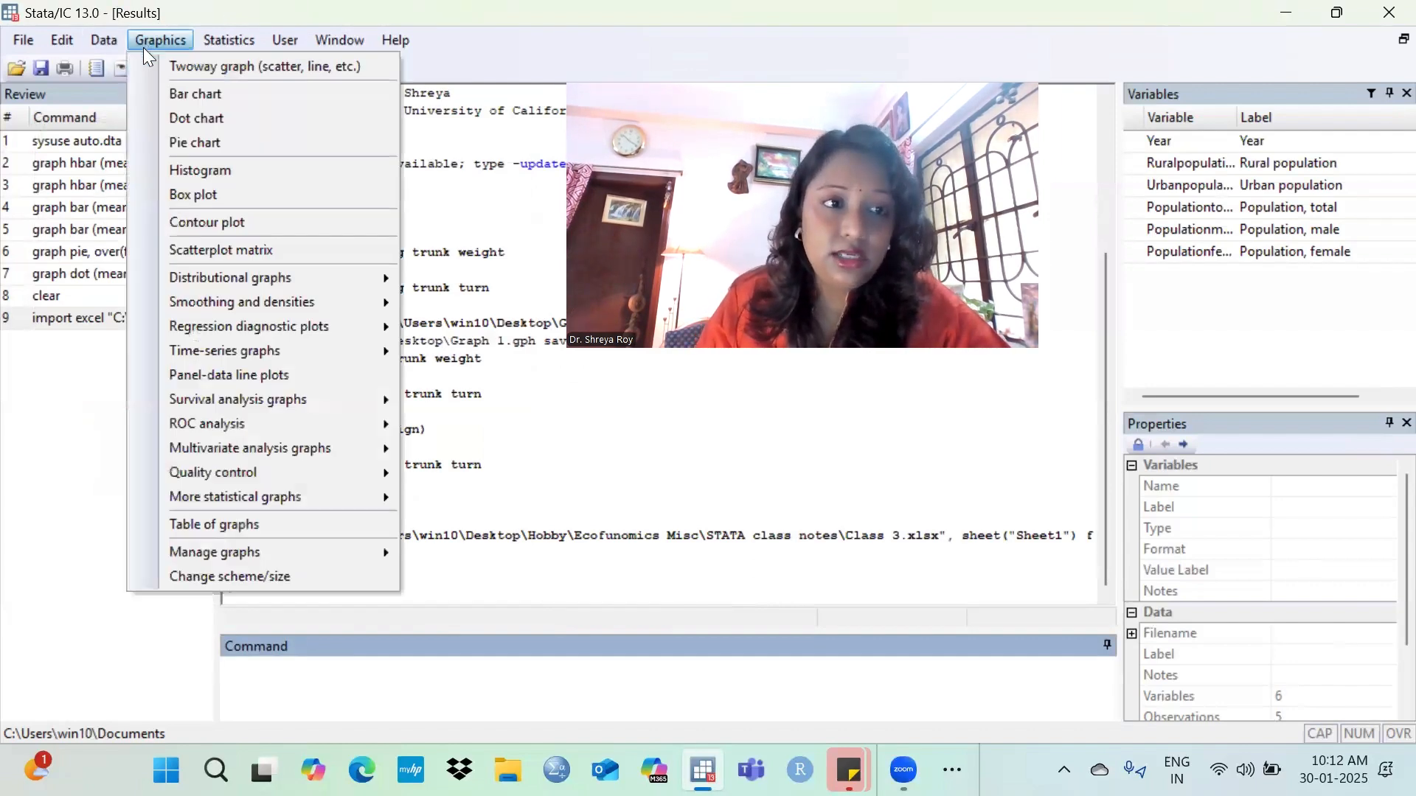
pyautogui.click(261, 148)
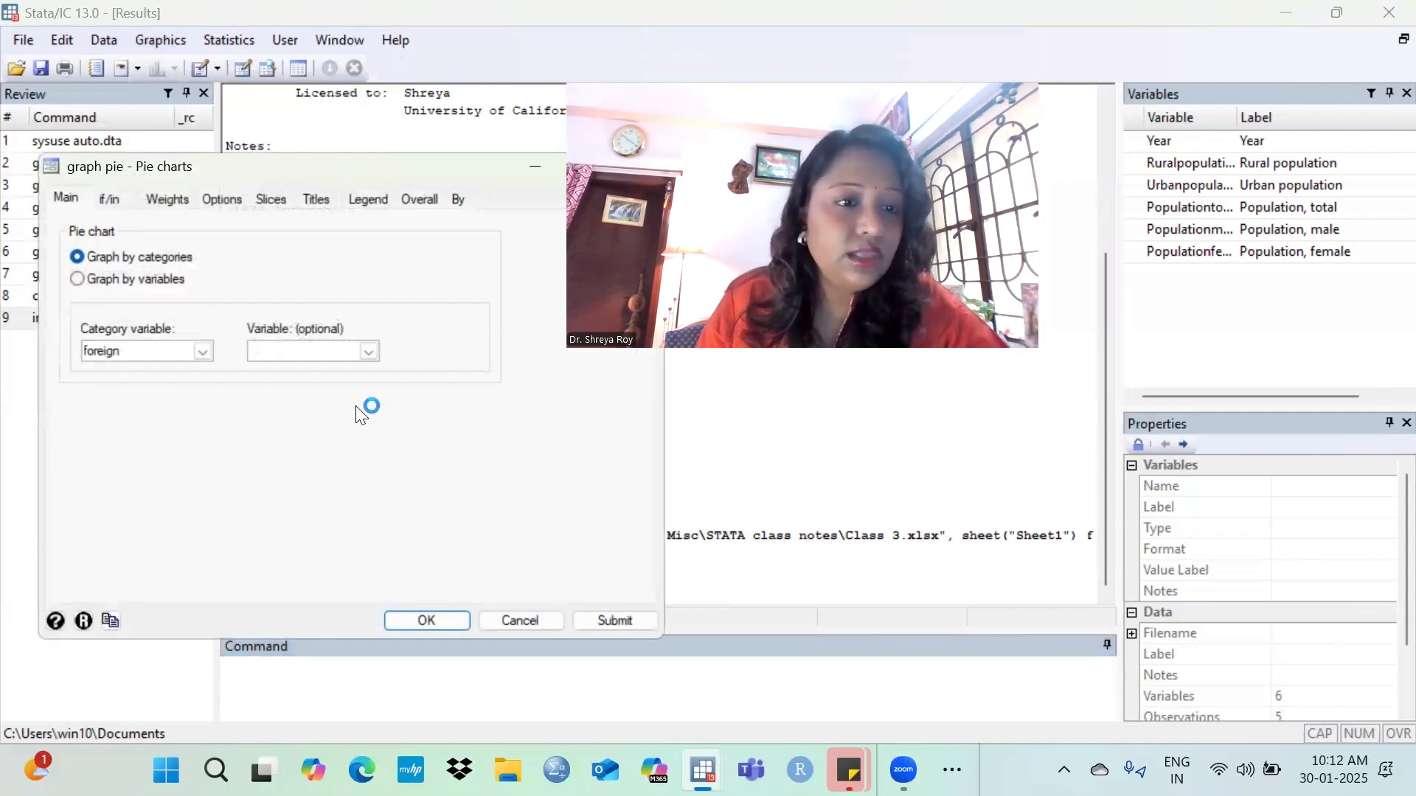
pyautogui.click(101, 279)
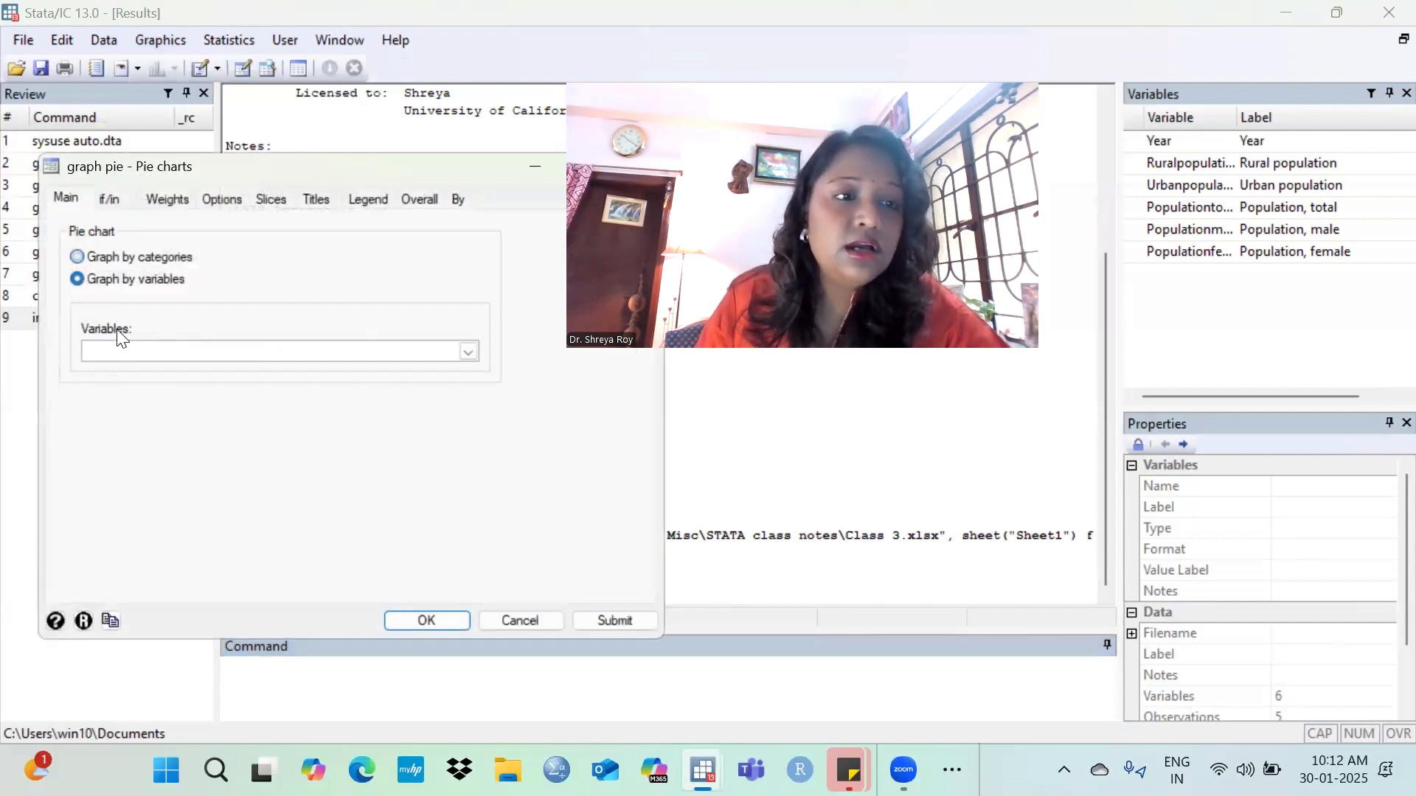
pyautogui.click(464, 352)
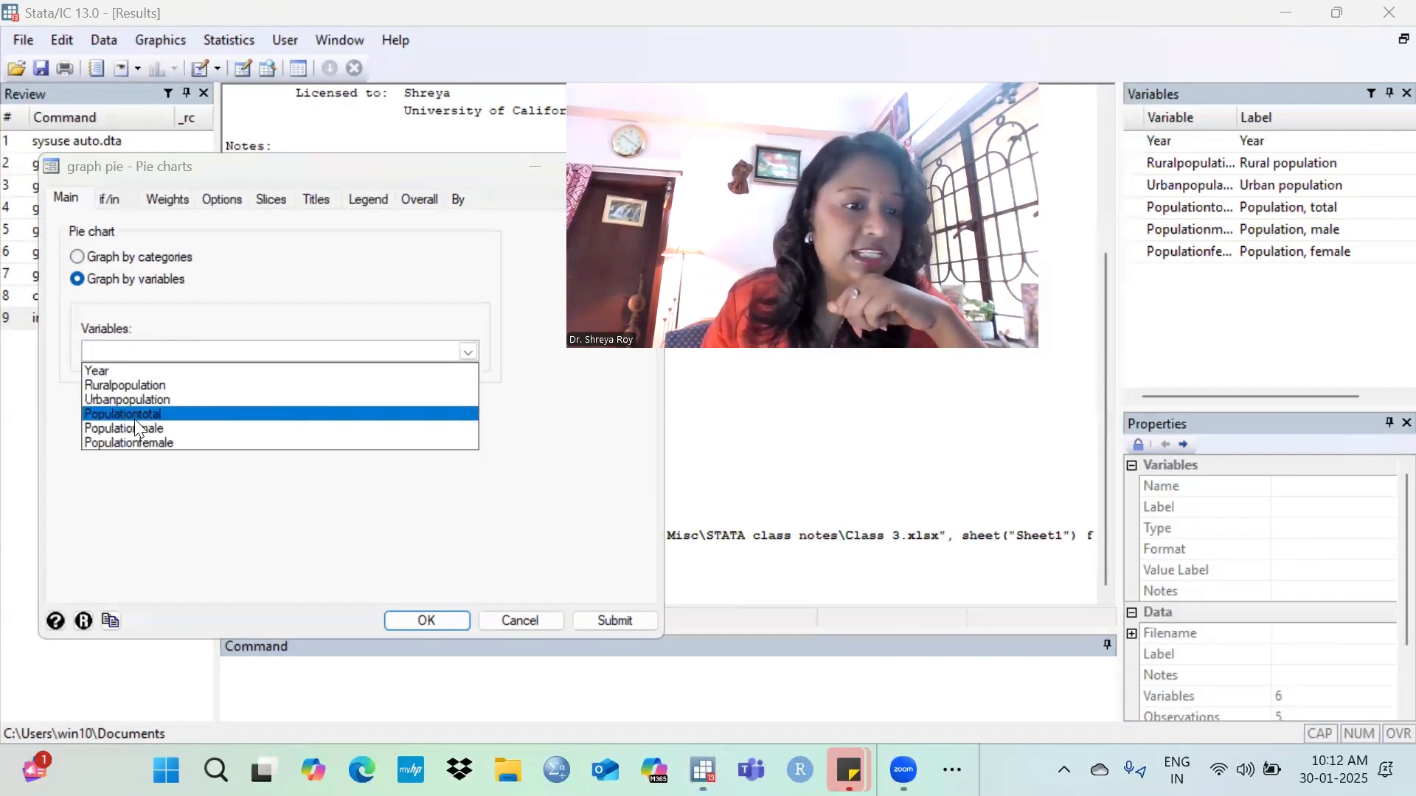
pyautogui.click(158, 443)
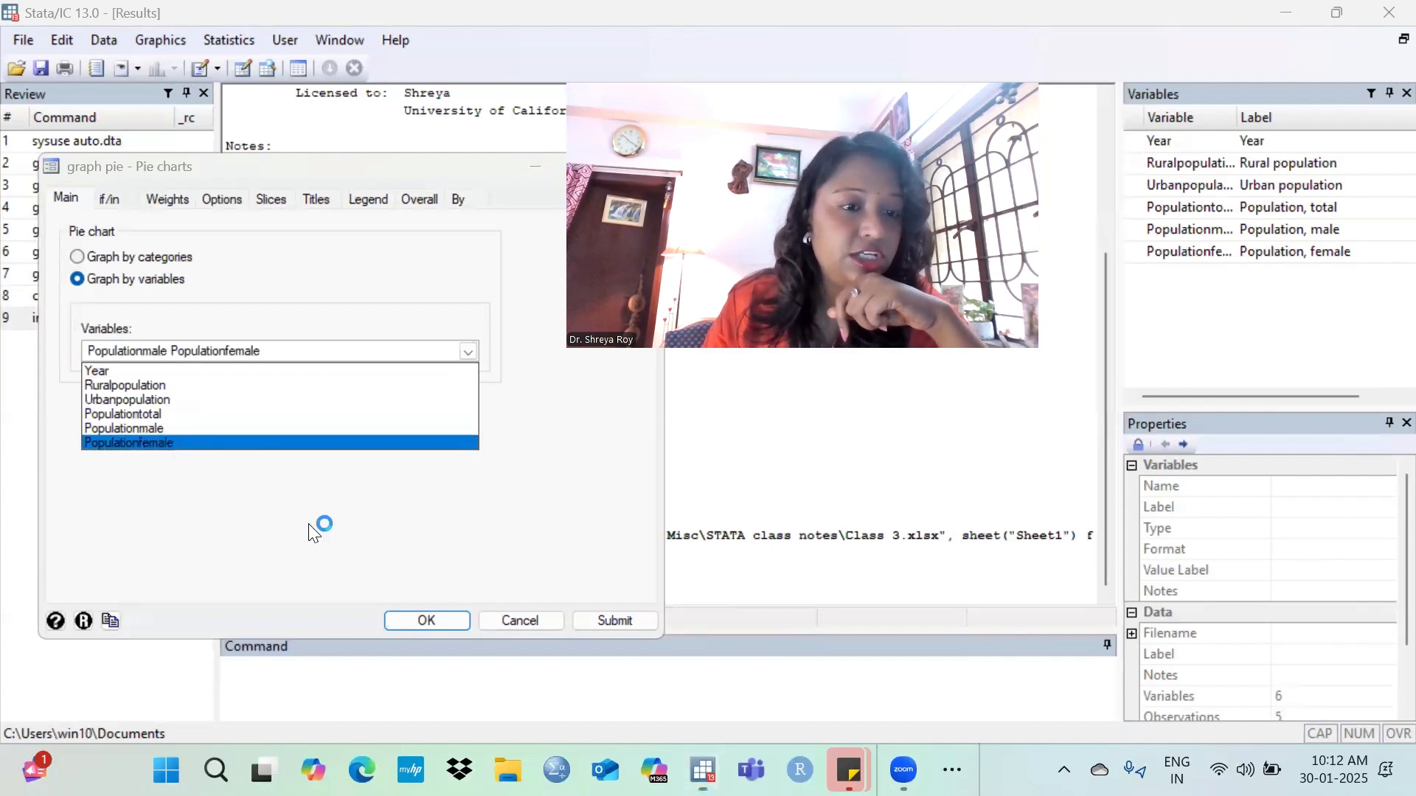
pyautogui.click(315, 532)
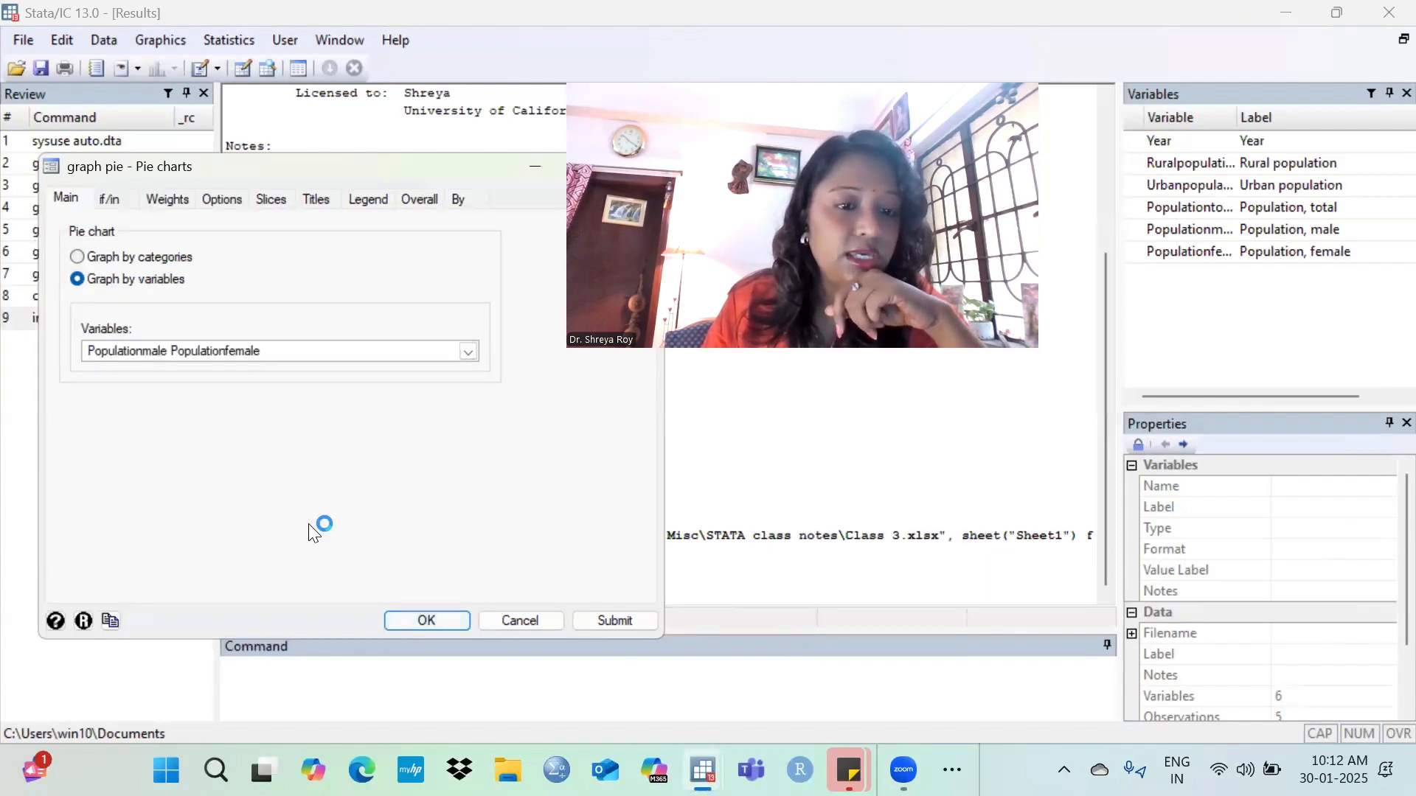
pyautogui.click(426, 621)
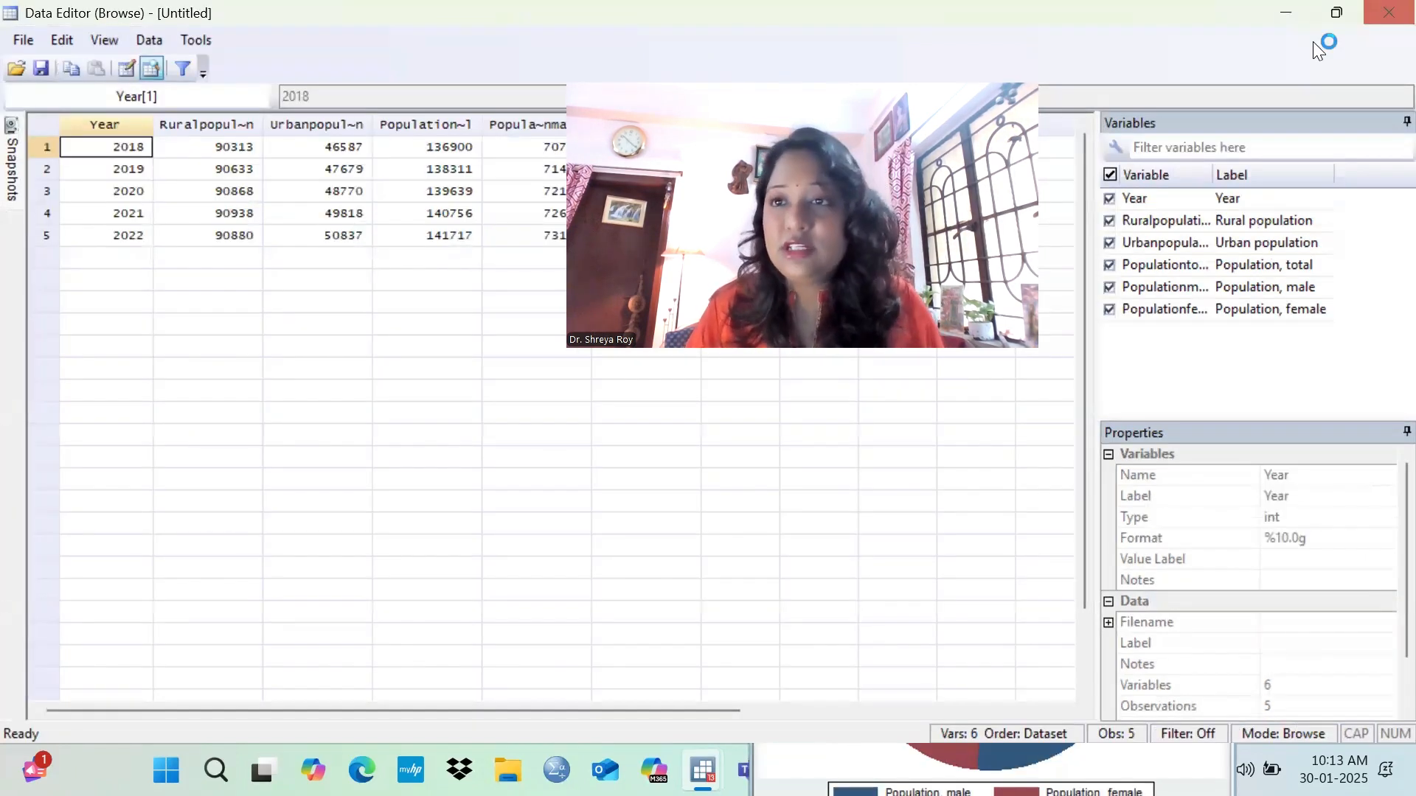
# Close the data browser, bring the whole population pie chart into view to examine its slices, and close the graph.
pyautogui.click(1387, 20)
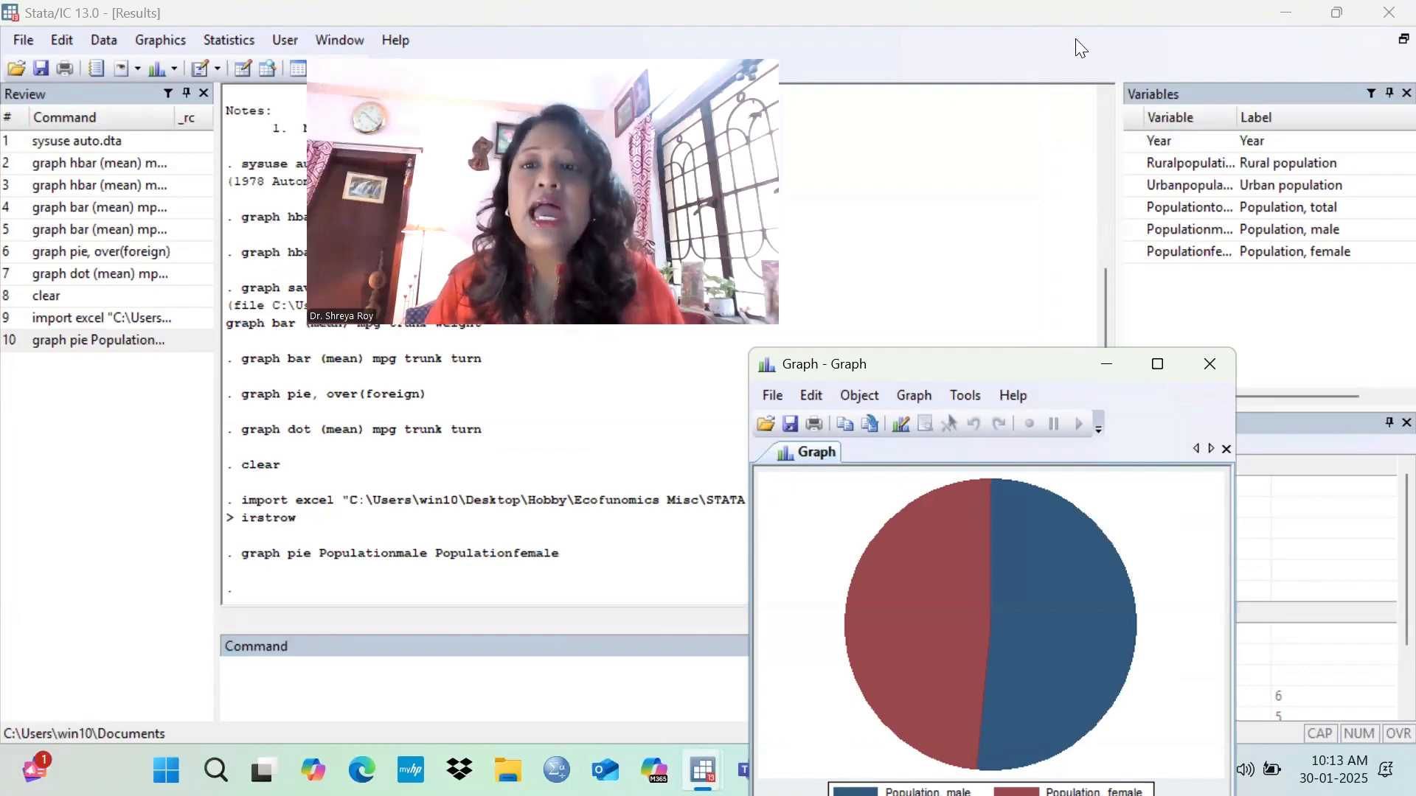
pyautogui.moveTo(991, 363); pyautogui.dragTo(1075, 40)
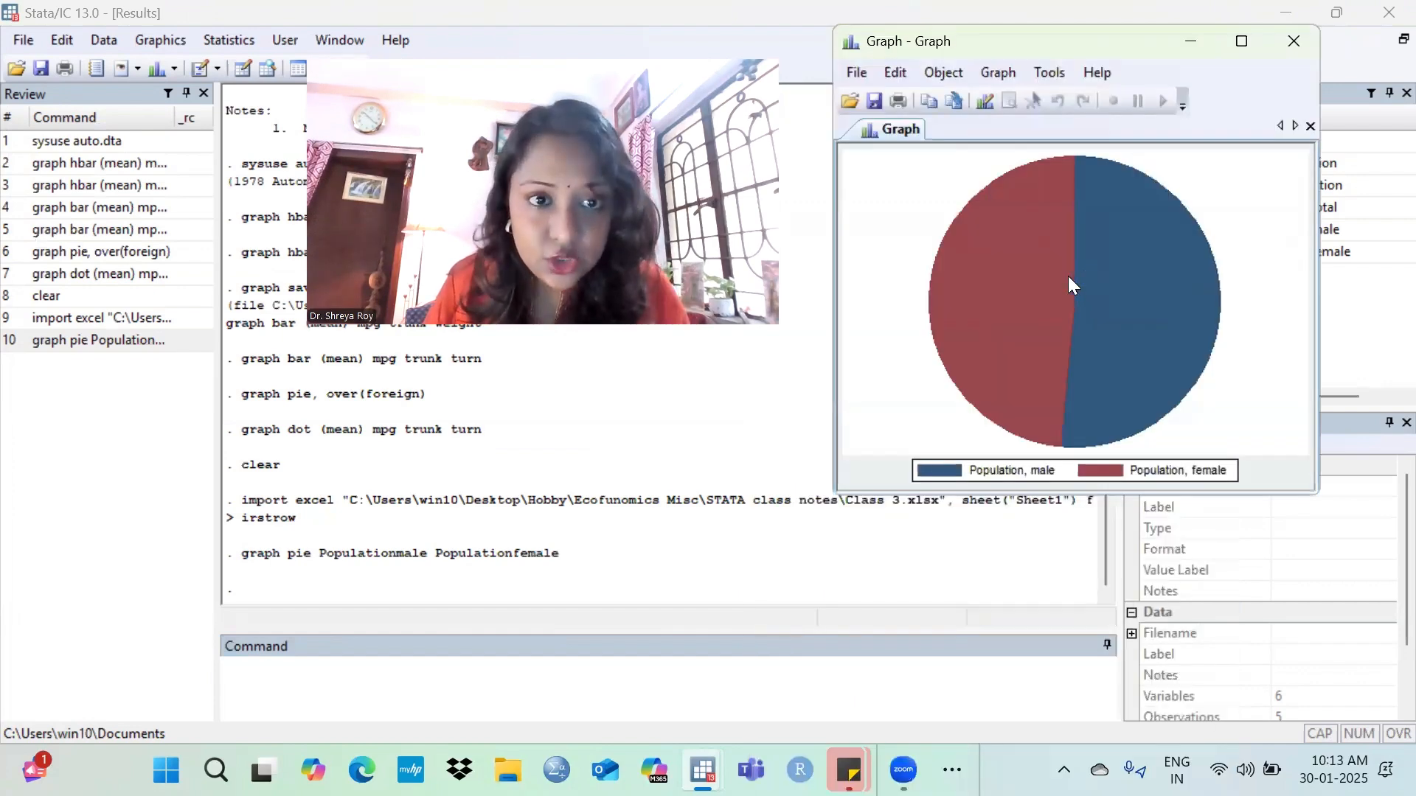
pyautogui.click(1296, 44)
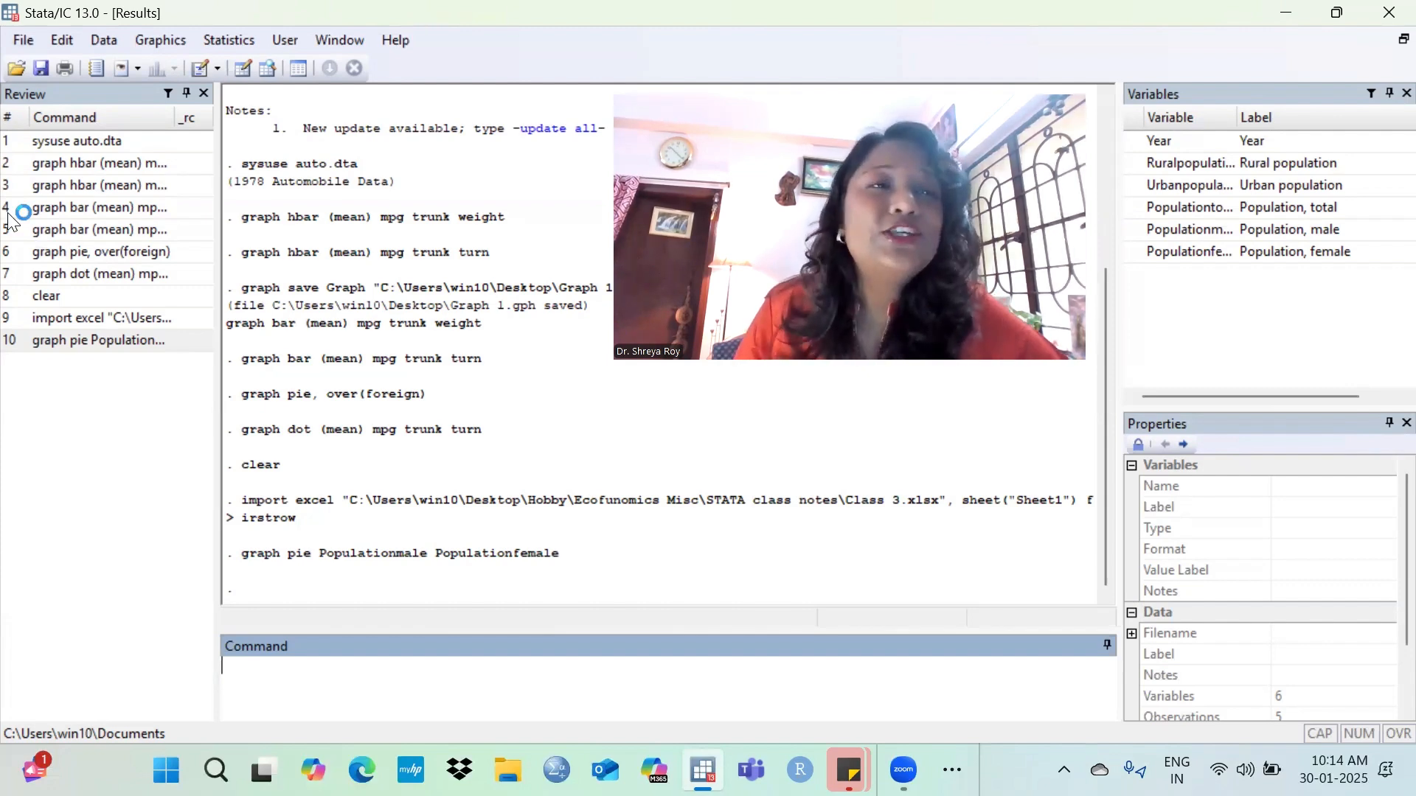
# Create a twoway bar plot with Ruralpopulation as the Y variable and Year as the X variable, view it and close the graph.
pyautogui.click(147, 41)
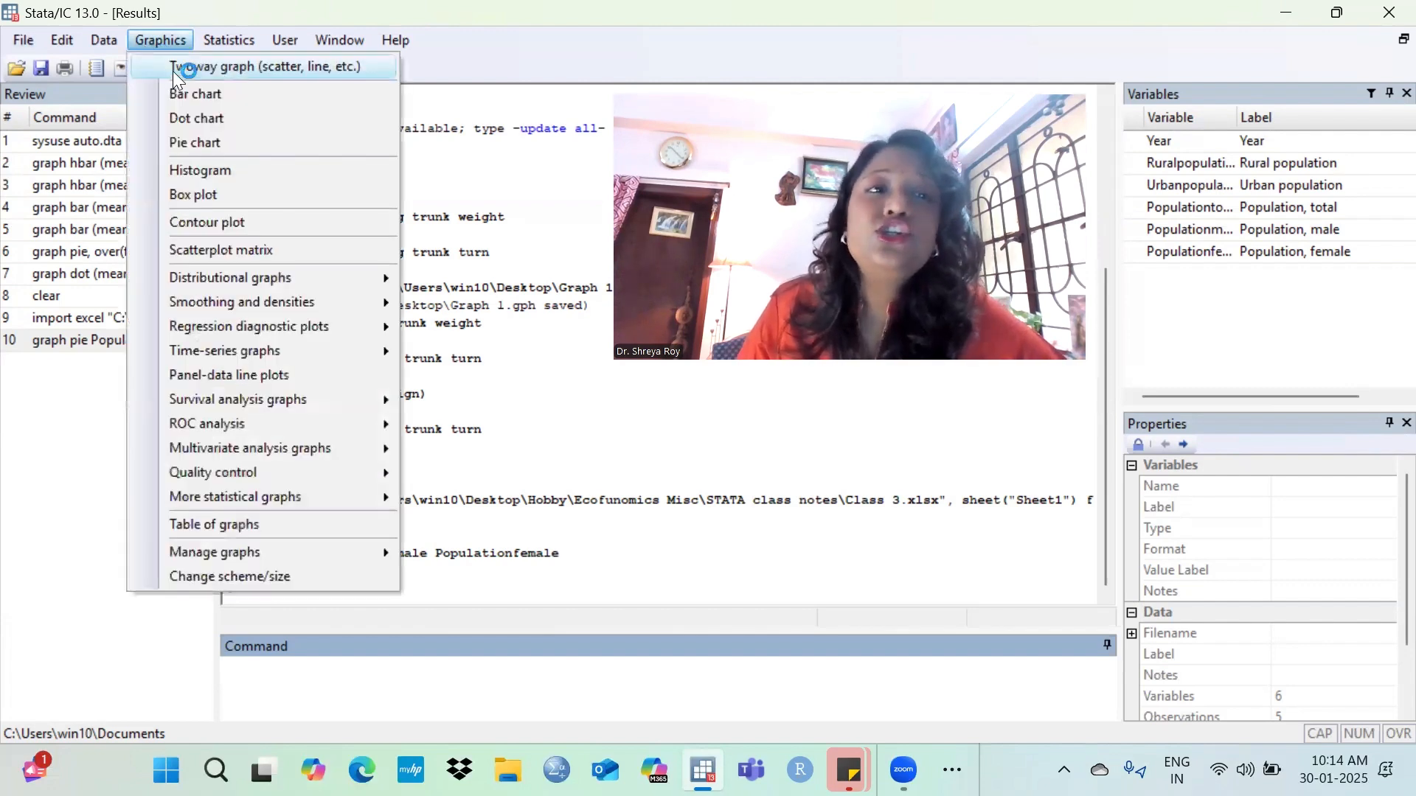
pyautogui.click(173, 71)
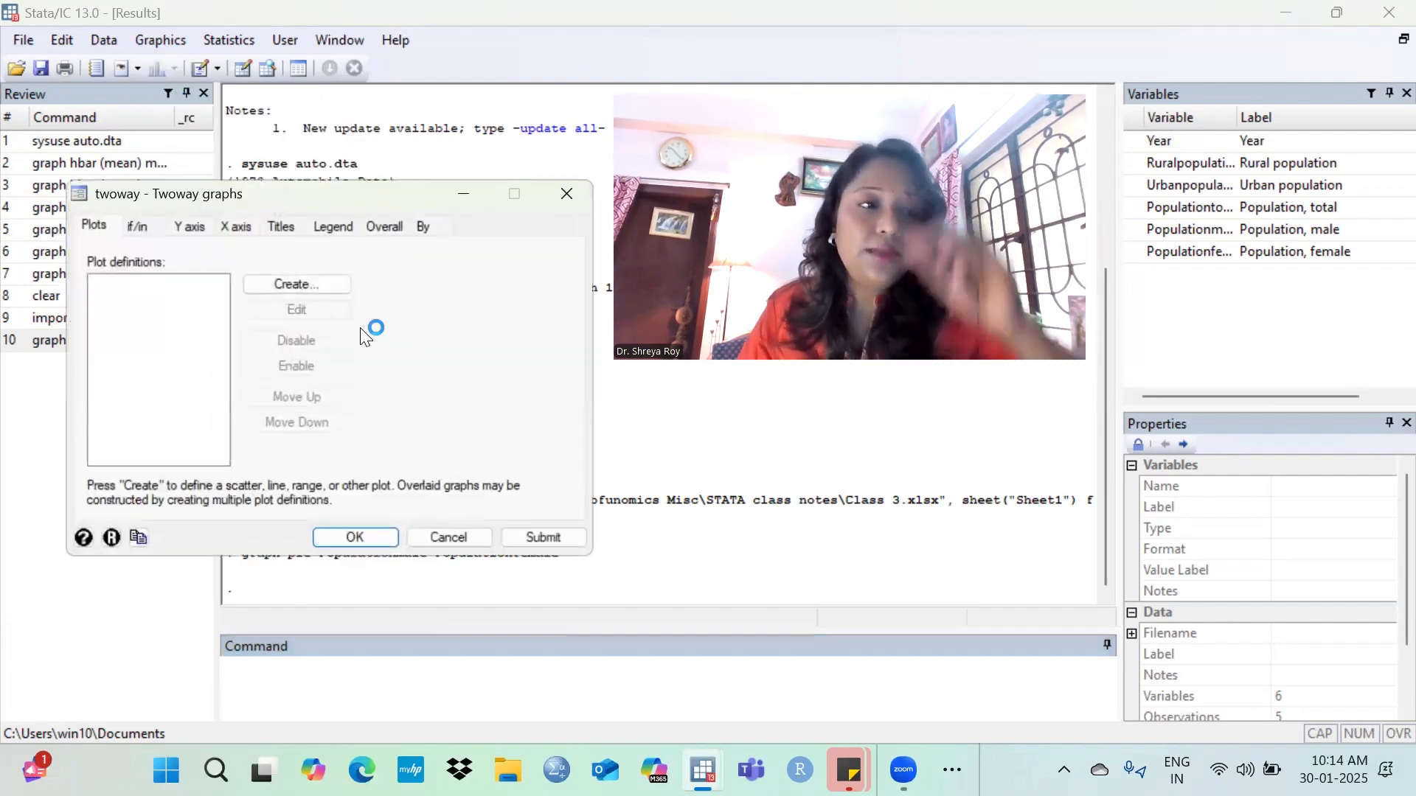
pyautogui.click(289, 287)
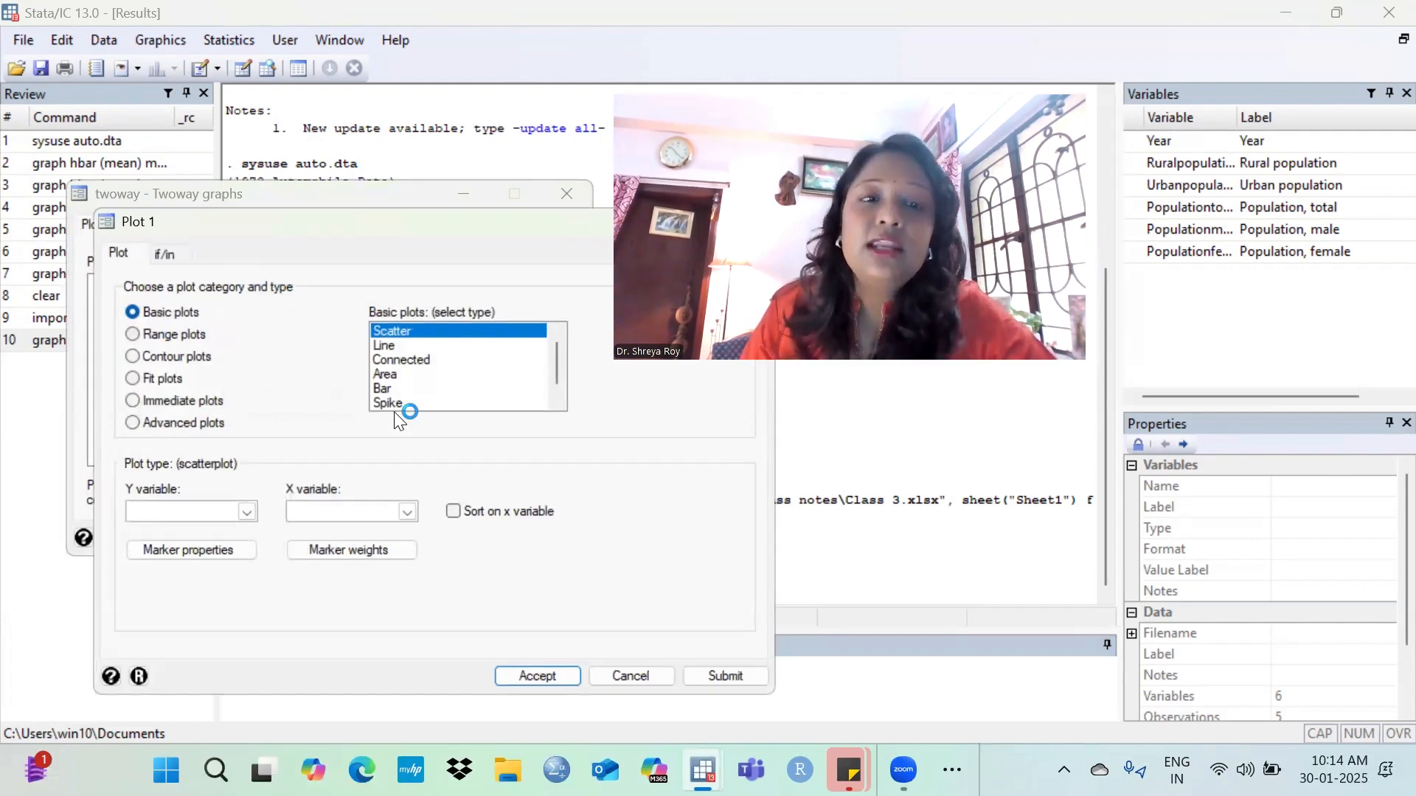
pyautogui.click(384, 391)
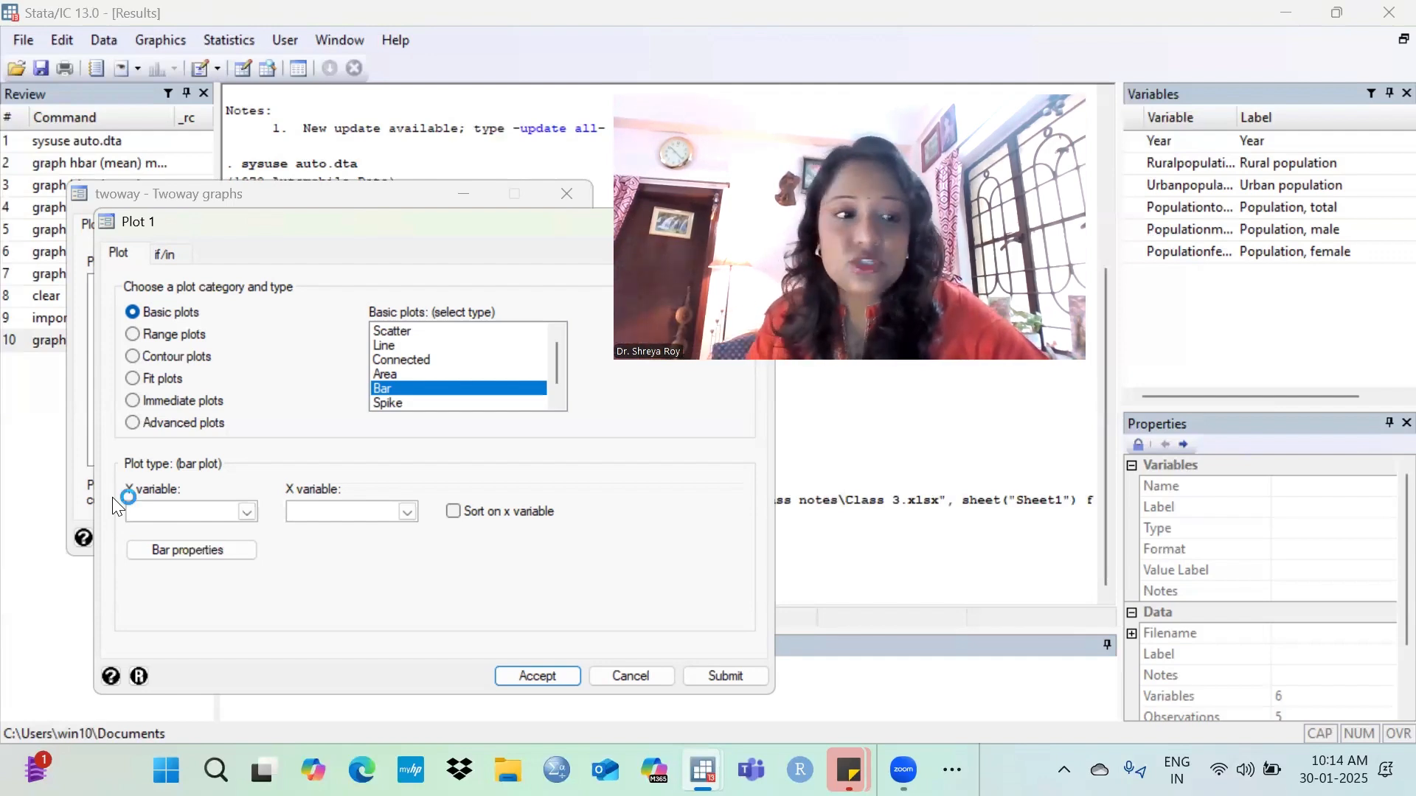
pyautogui.click(250, 516)
pyautogui.click(235, 544)
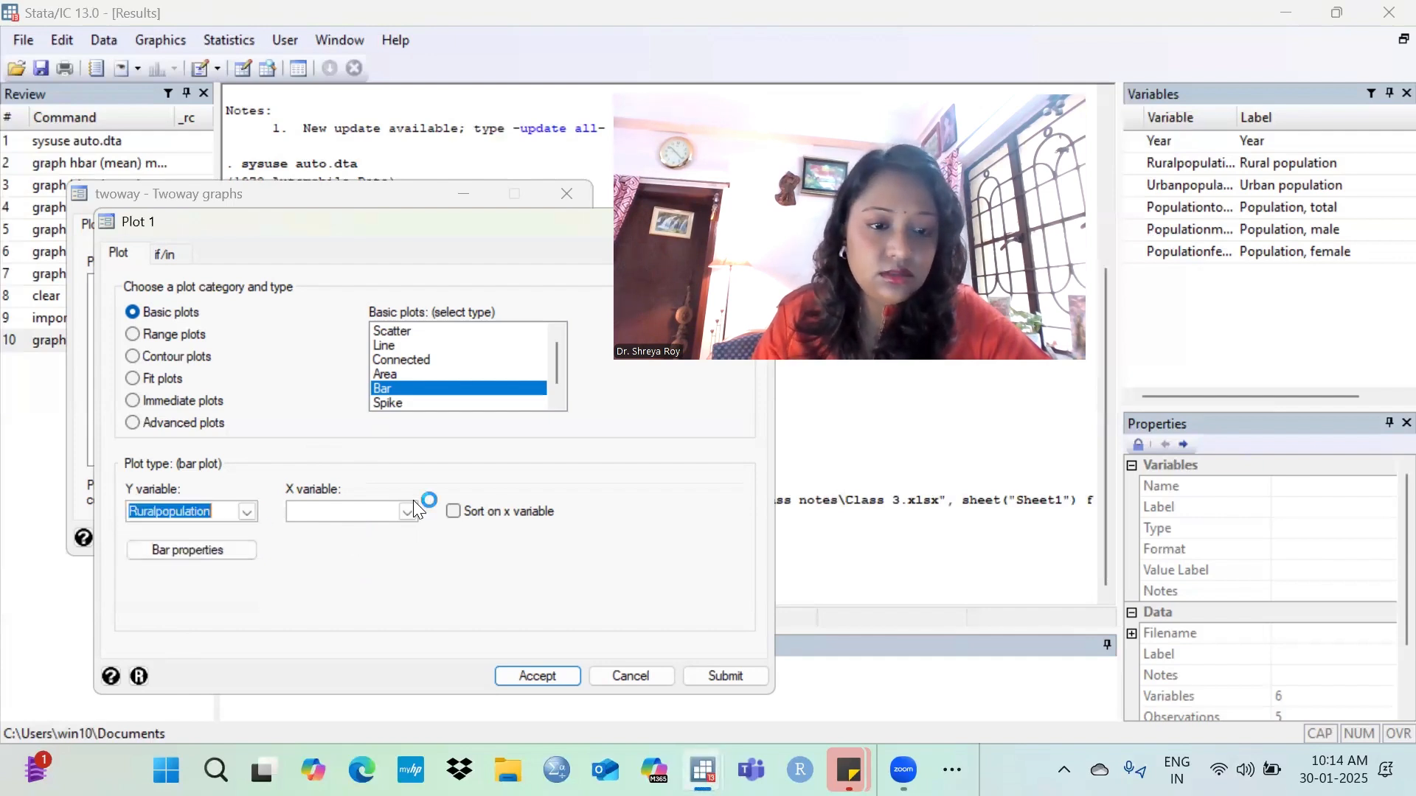
pyautogui.click(408, 512)
pyautogui.click(329, 533)
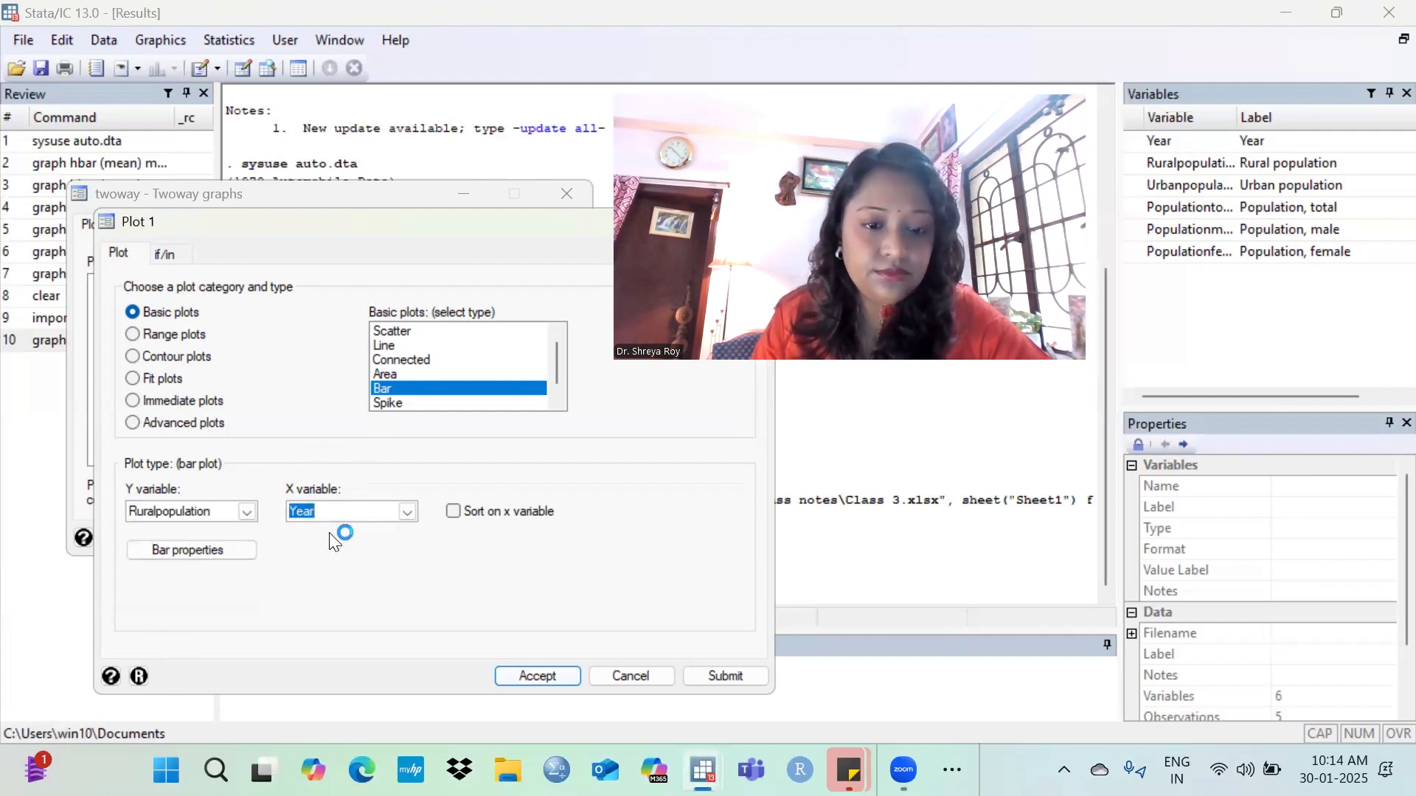
pyautogui.press('Return')
pyautogui.click(342, 536)
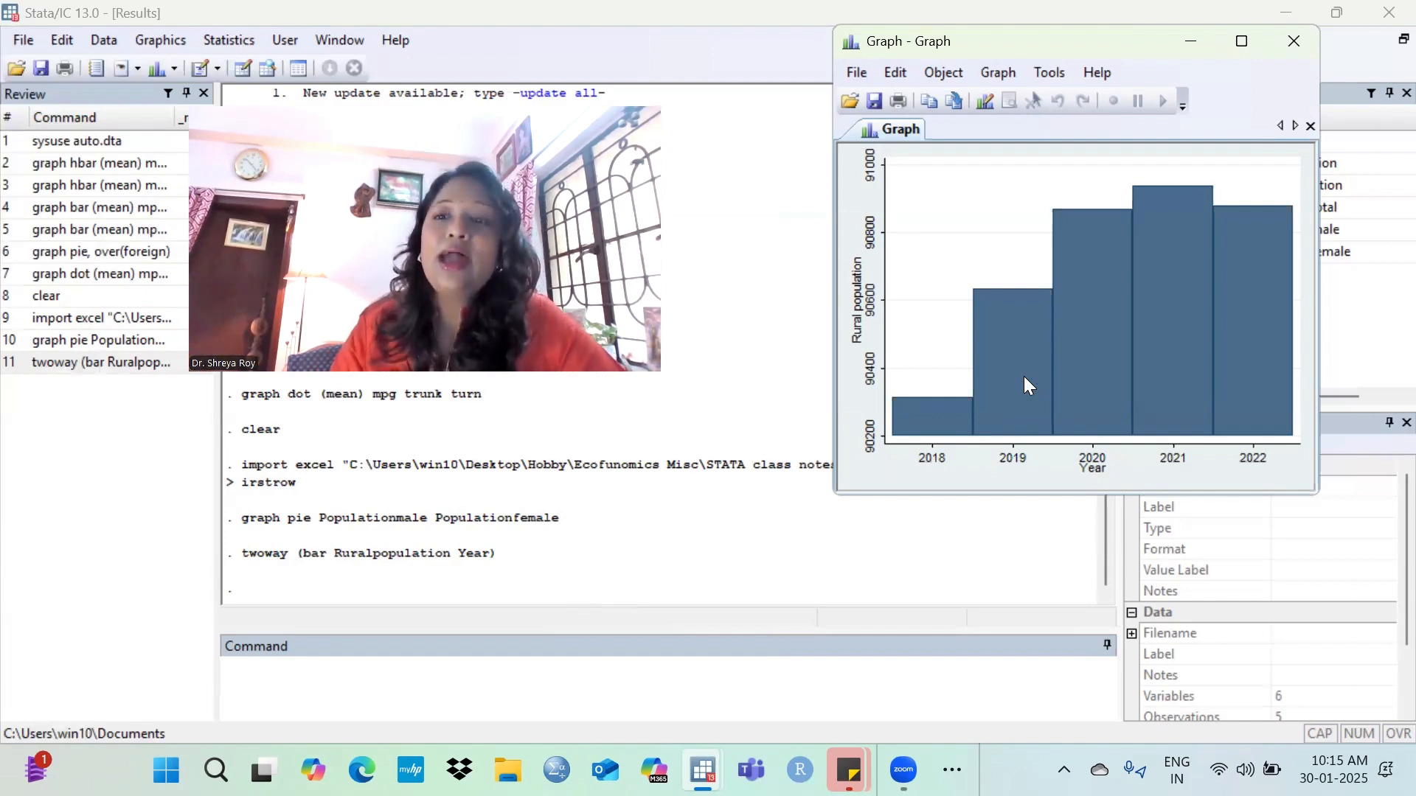
pyautogui.click(1296, 40)
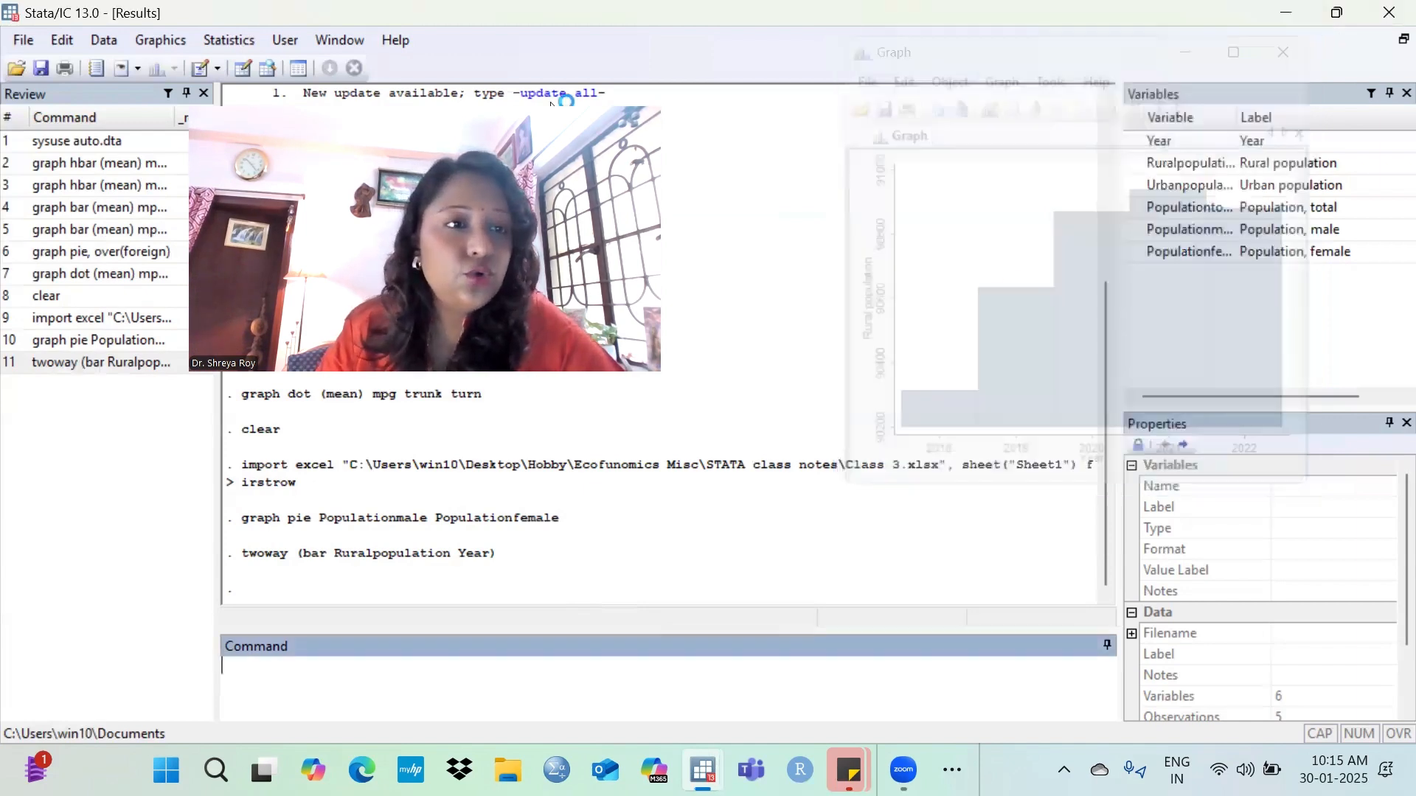
# Disable the existing bar plot, Plot 1, in the twoway graph definitions and submit the change.
pyautogui.click(160, 40)
pyautogui.click(190, 68)
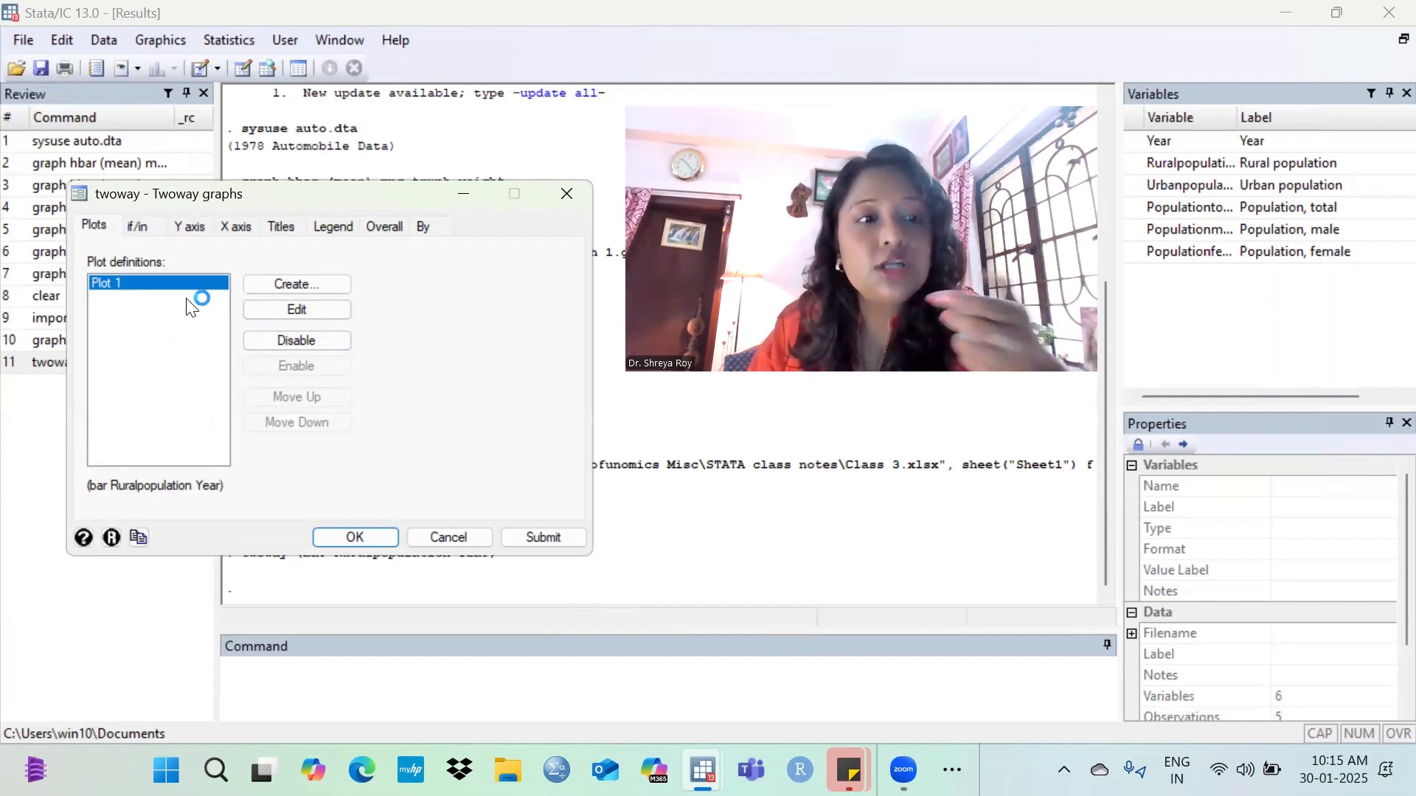
pyautogui.click(313, 343)
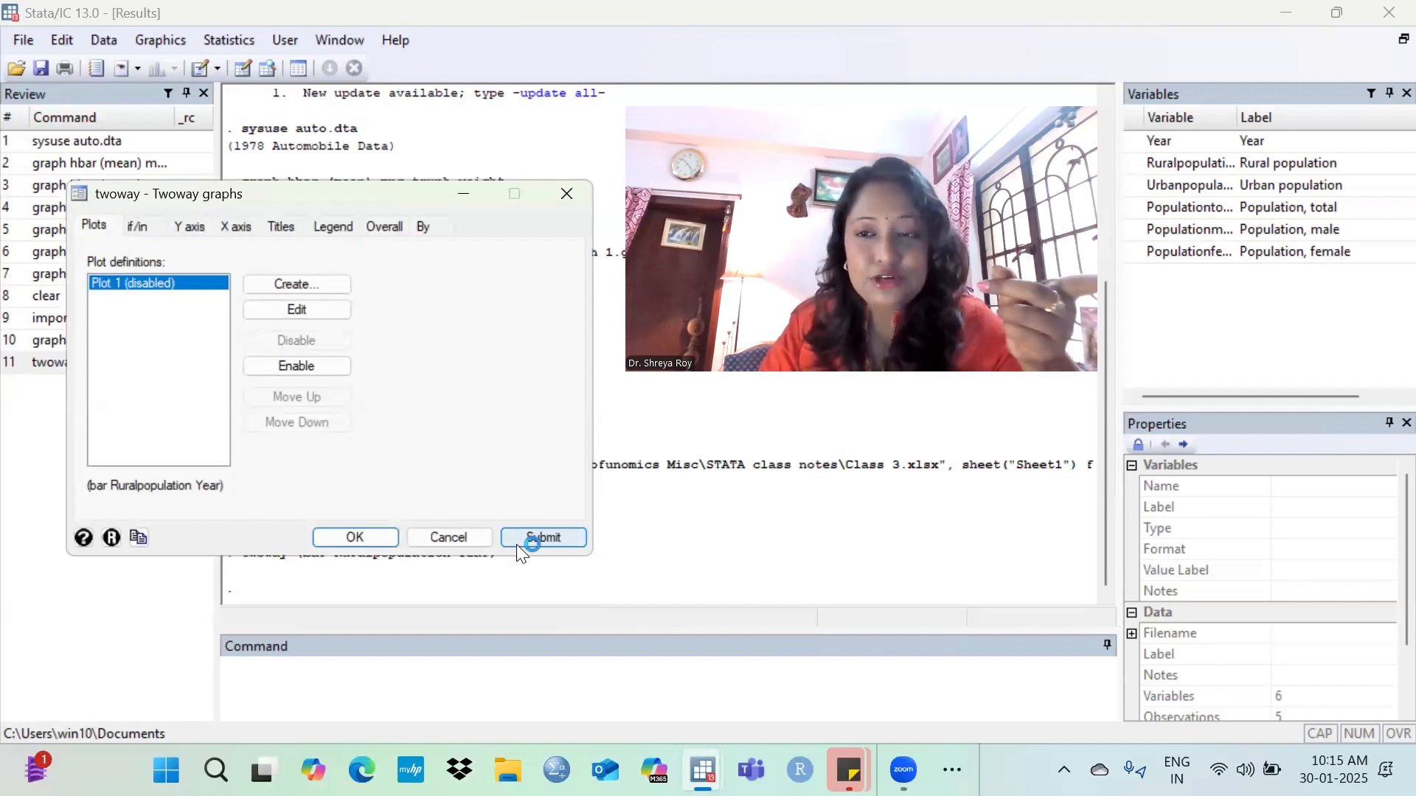
pyautogui.click(530, 547)
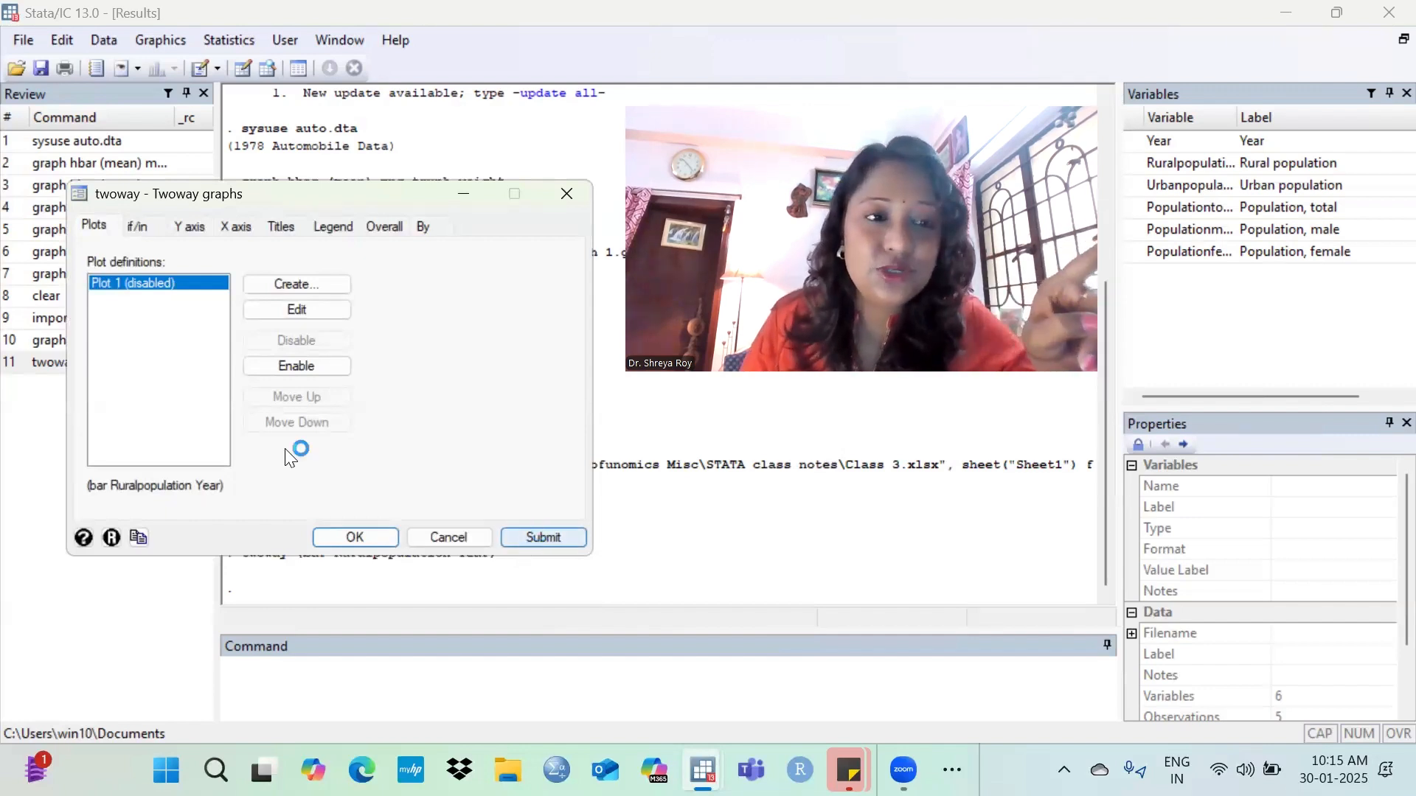
# Create a twoway line plot with Populationtotal as the Y variable and Year as the X variable, view it and close the graph.
pyautogui.click(269, 292)
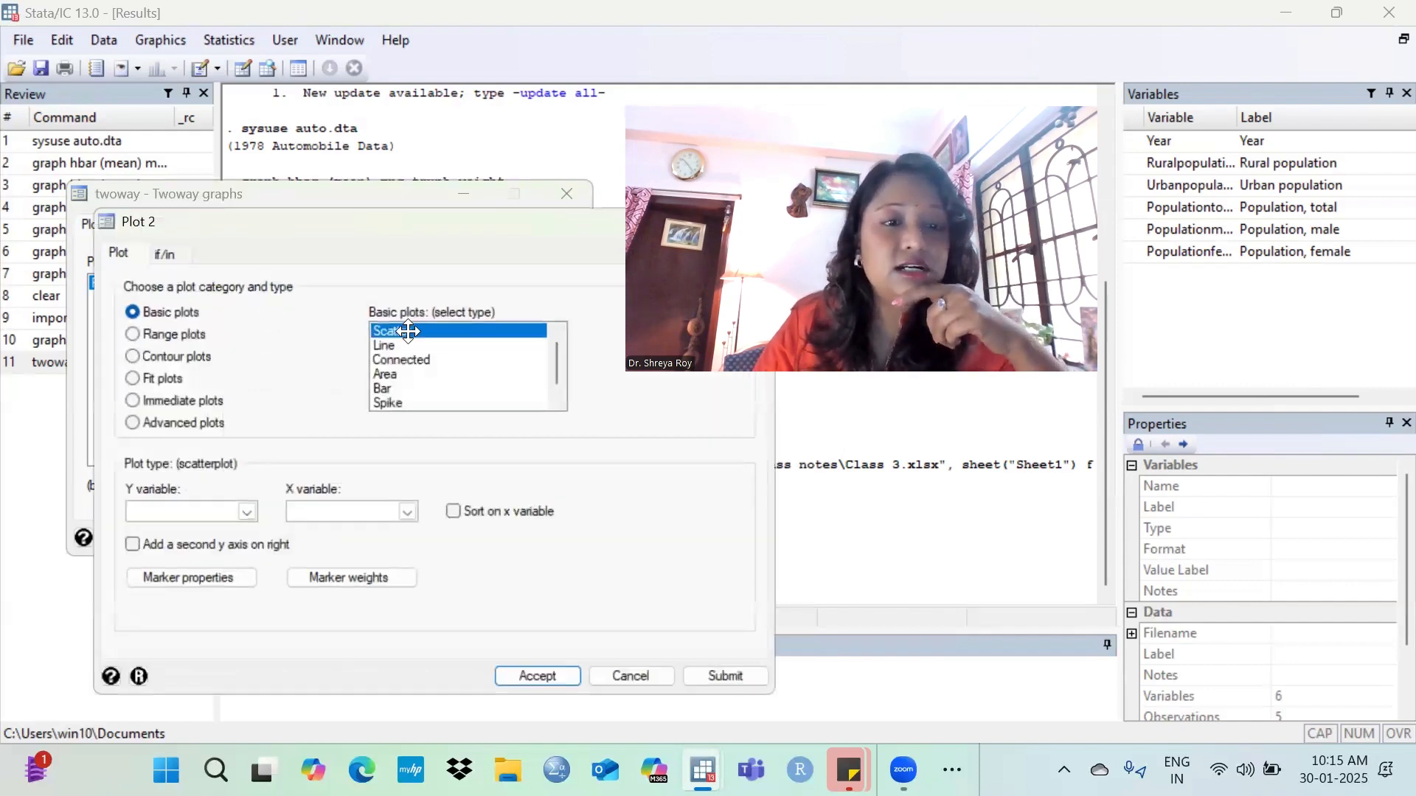
pyautogui.click(405, 346)
pyautogui.click(407, 512)
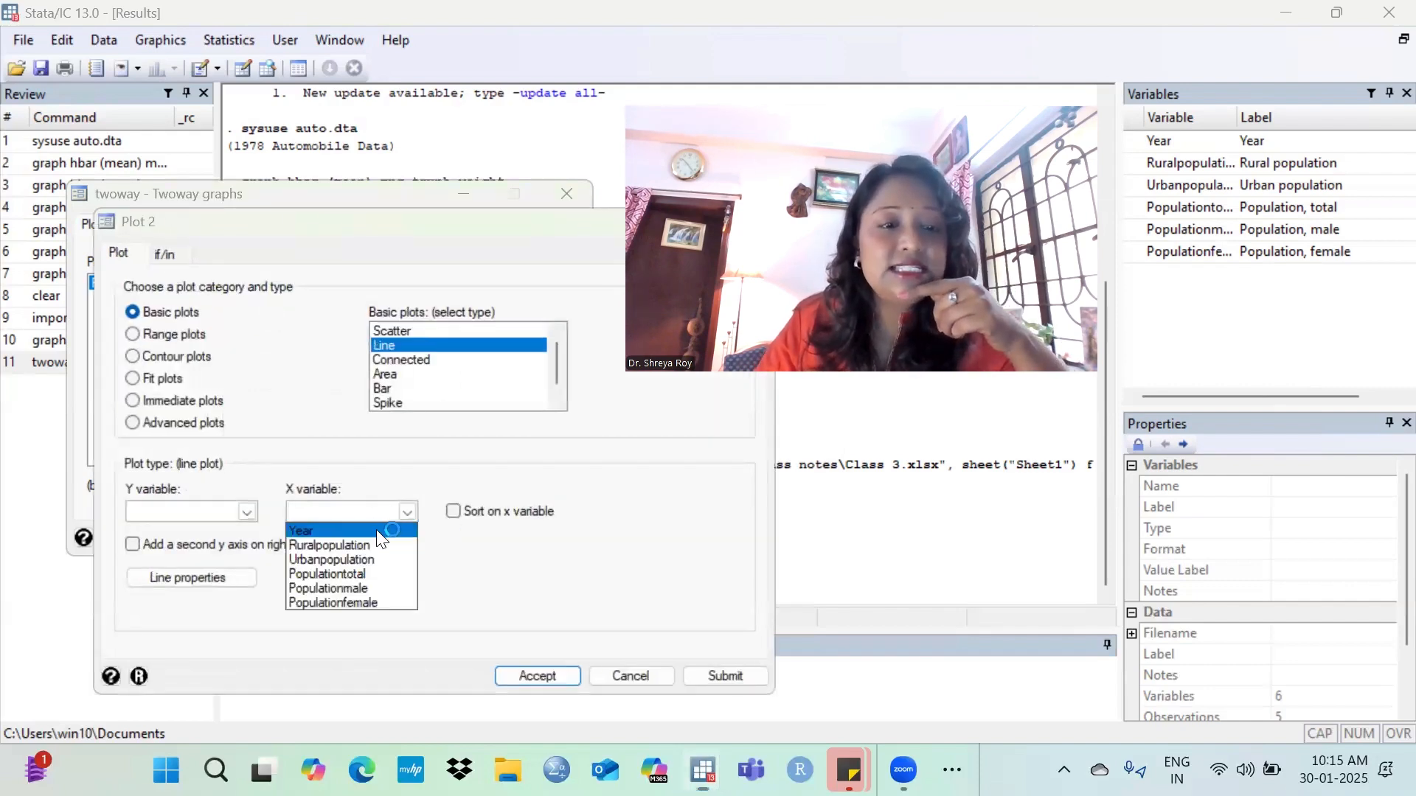
pyautogui.click(376, 529)
pyautogui.click(248, 513)
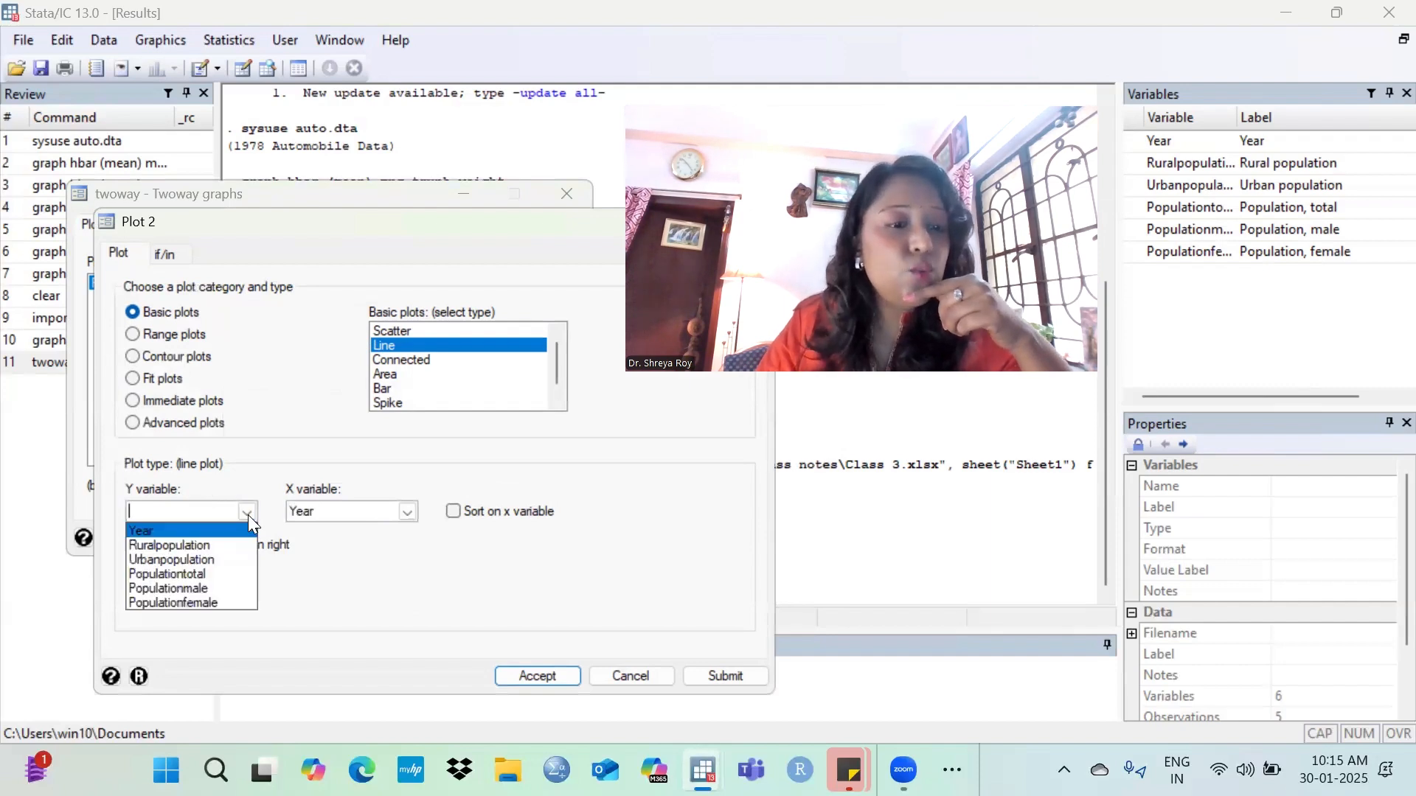
pyautogui.click(233, 573)
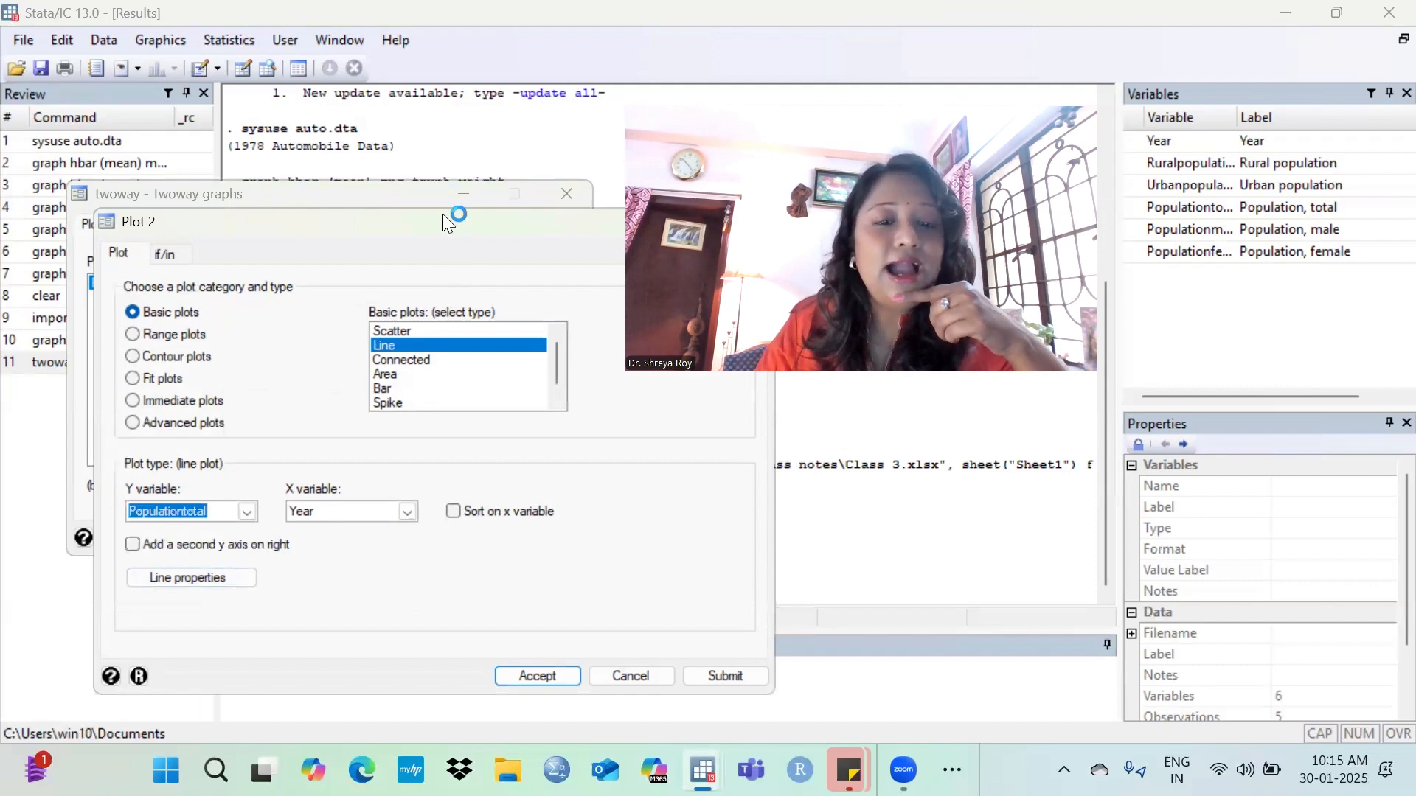
pyautogui.moveTo(444, 219); pyautogui.dragTo(433, 102)
pyautogui.click(524, 559)
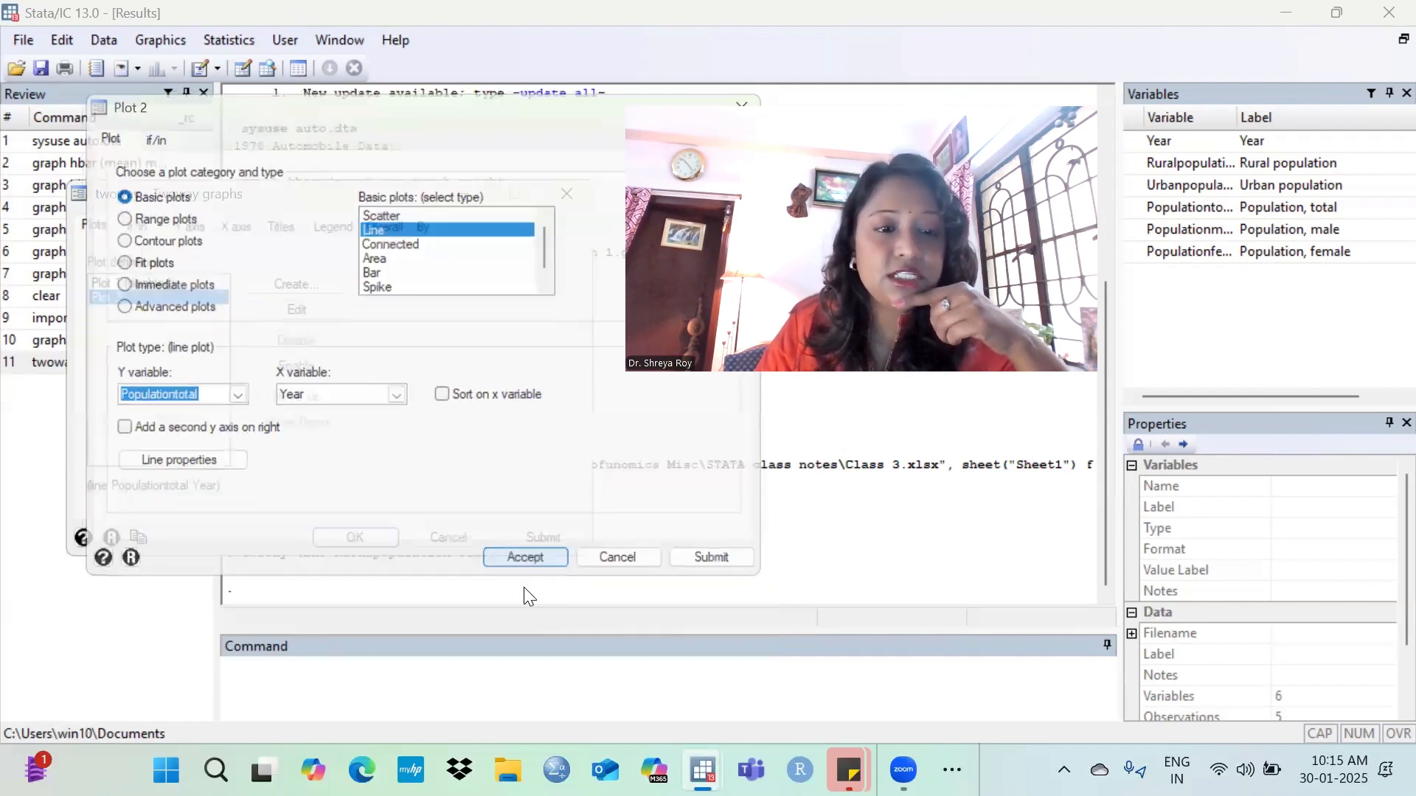
pyautogui.click(358, 538)
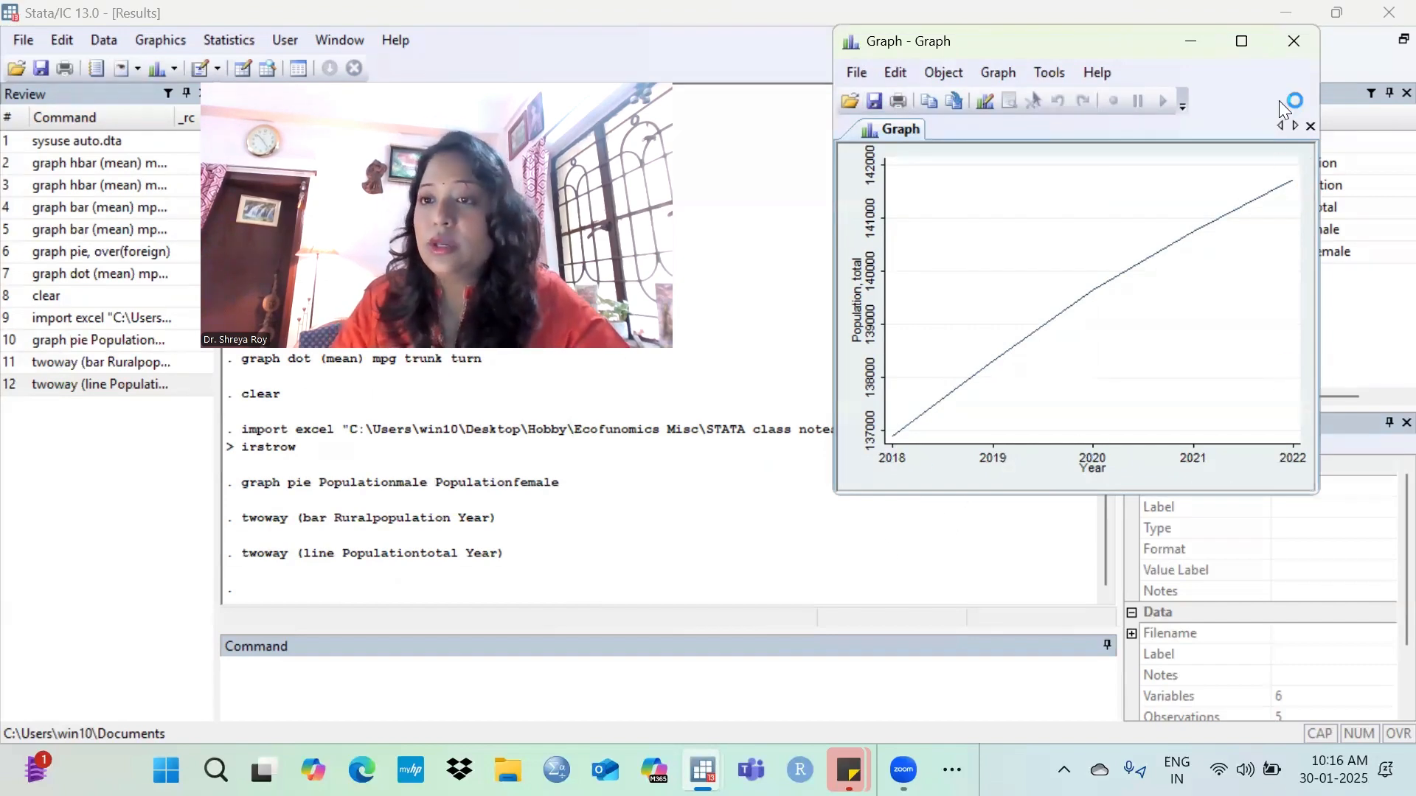
pyautogui.click(1280, 55)
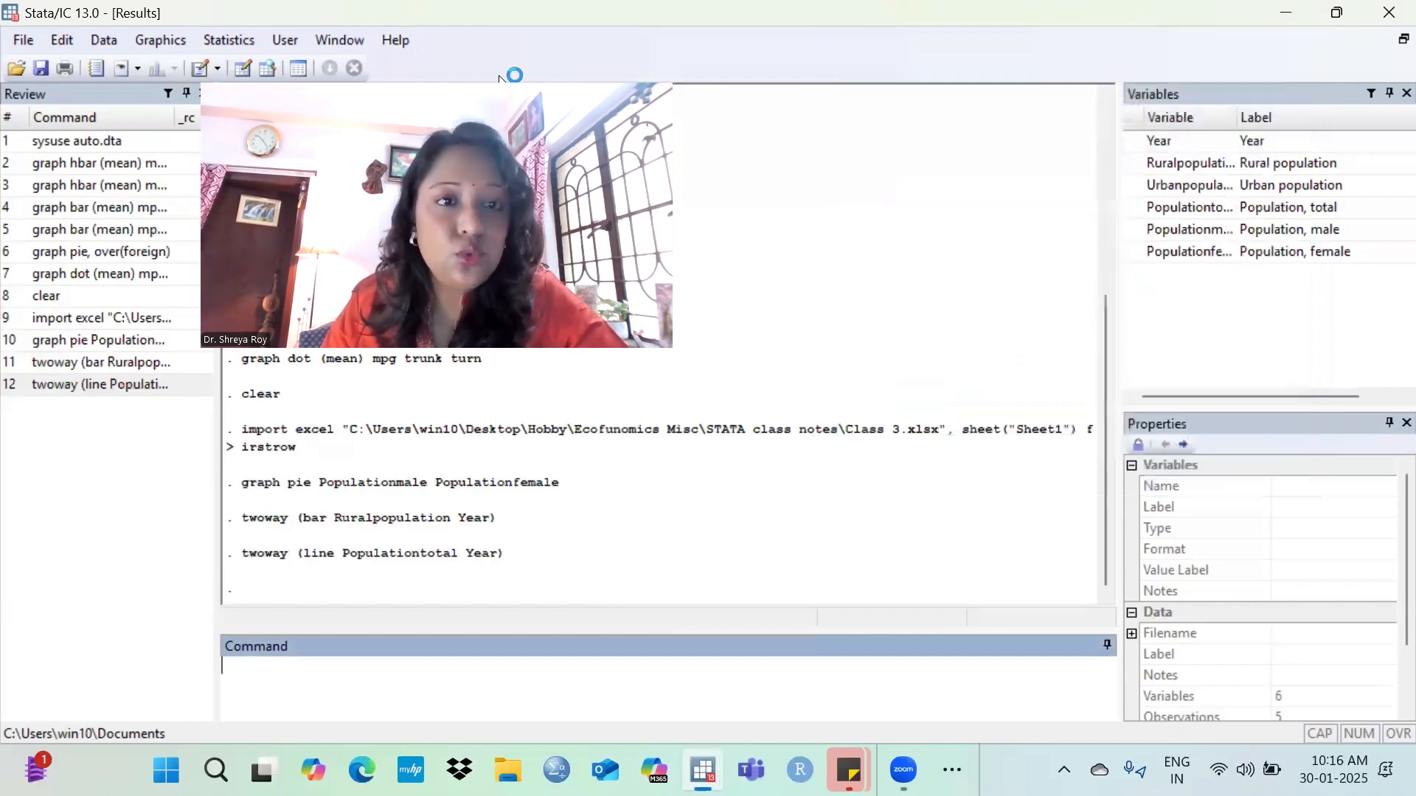
# Enable Plot 1 again to draw the rural population bars together with the total population line, view the graph enlarged and close it.
pyautogui.click(159, 41)
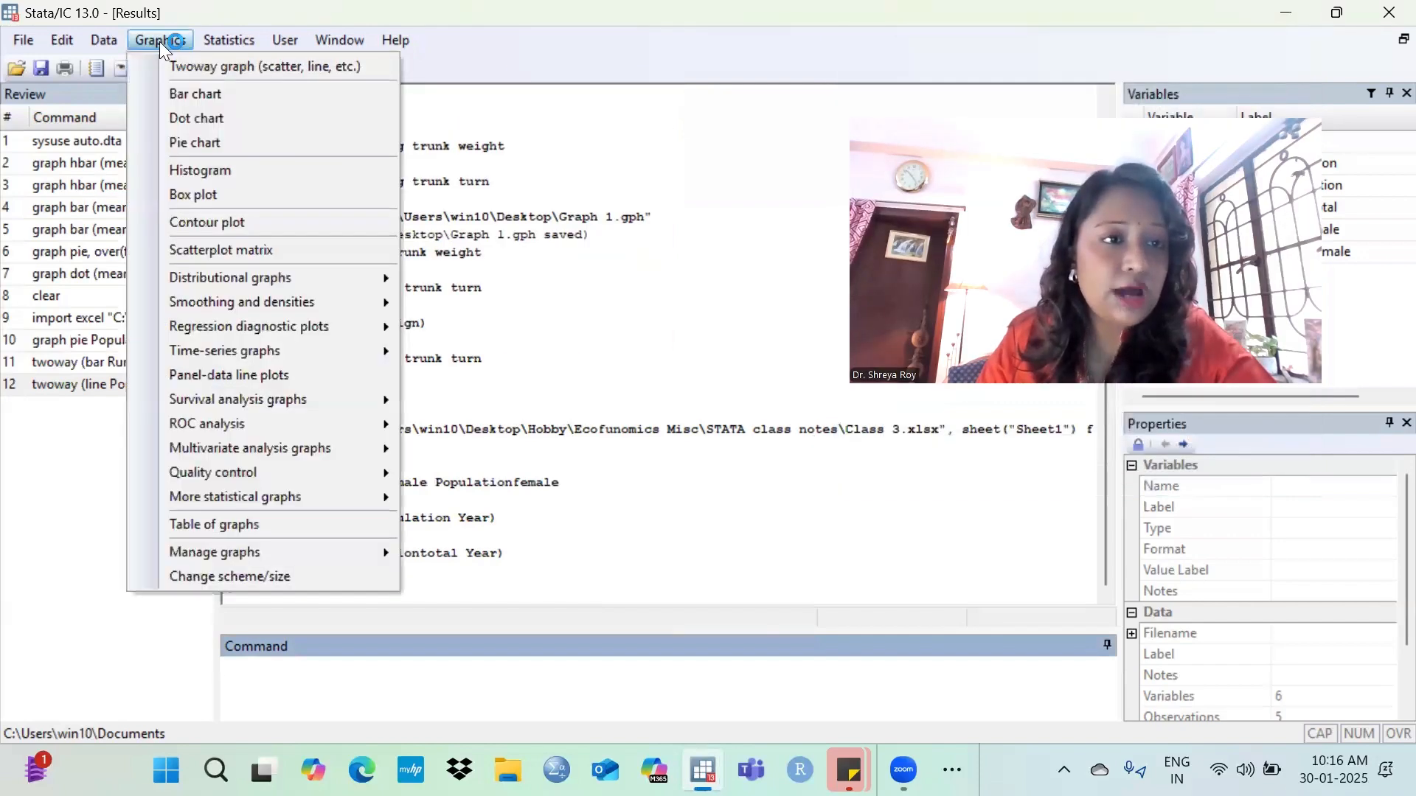
pyautogui.click(155, 63)
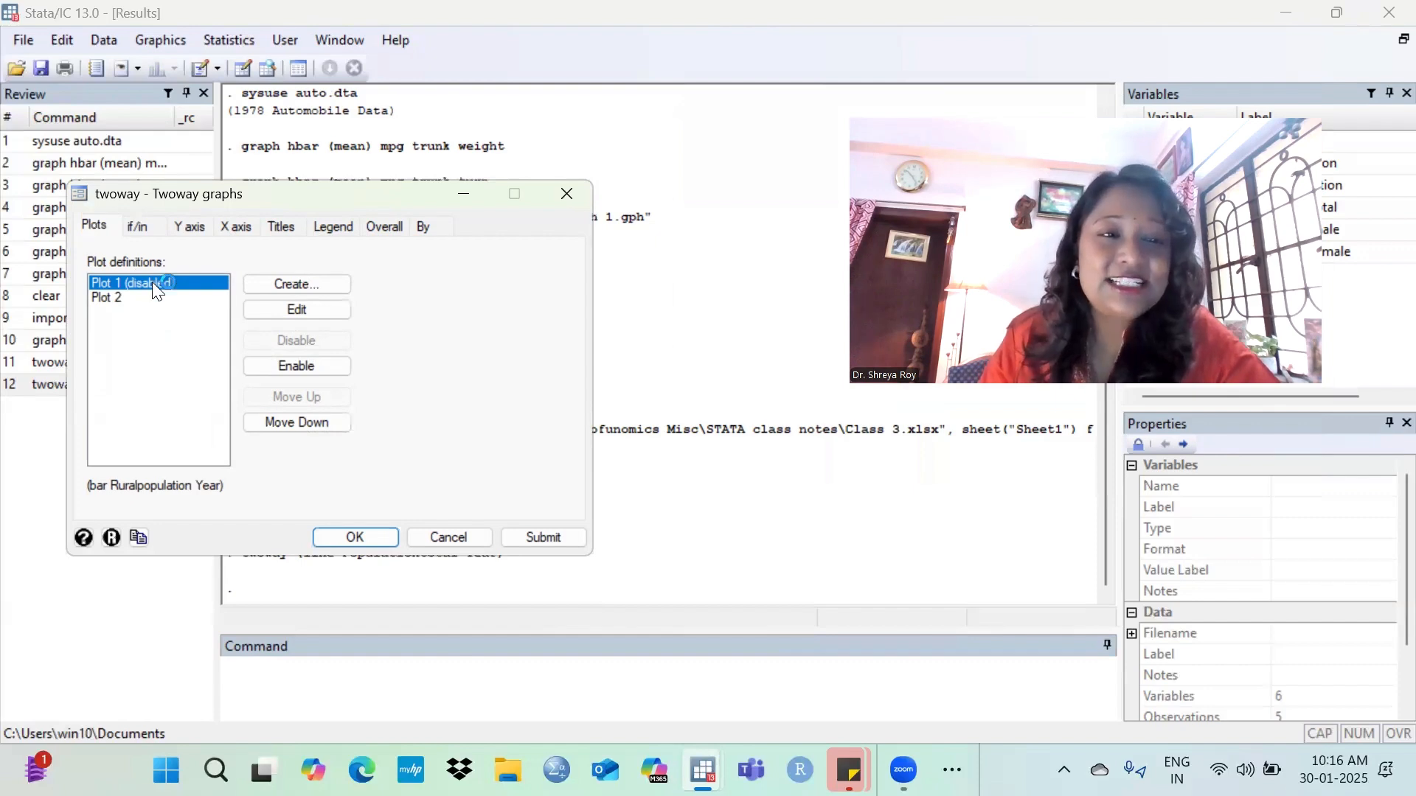
pyautogui.click(295, 366)
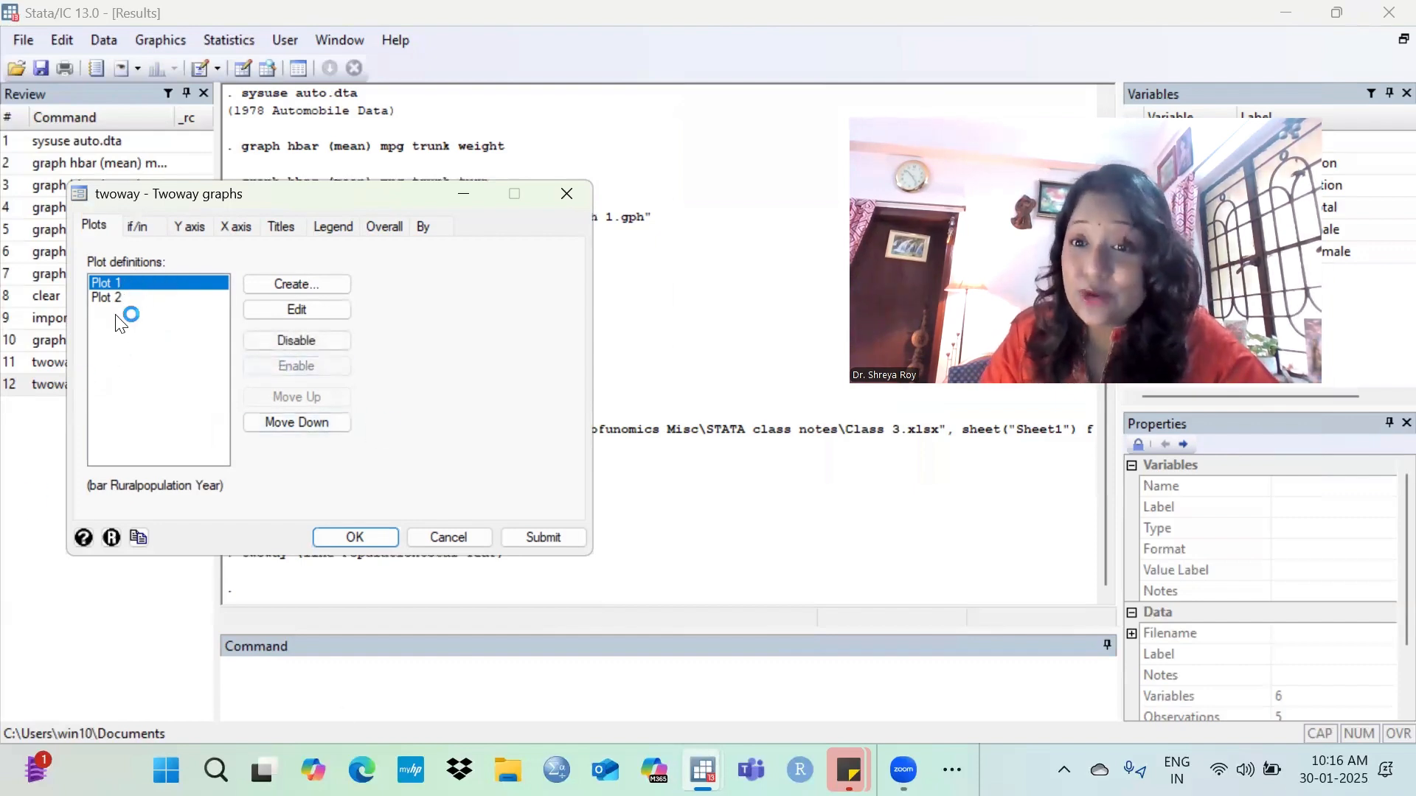
pyautogui.click(350, 536)
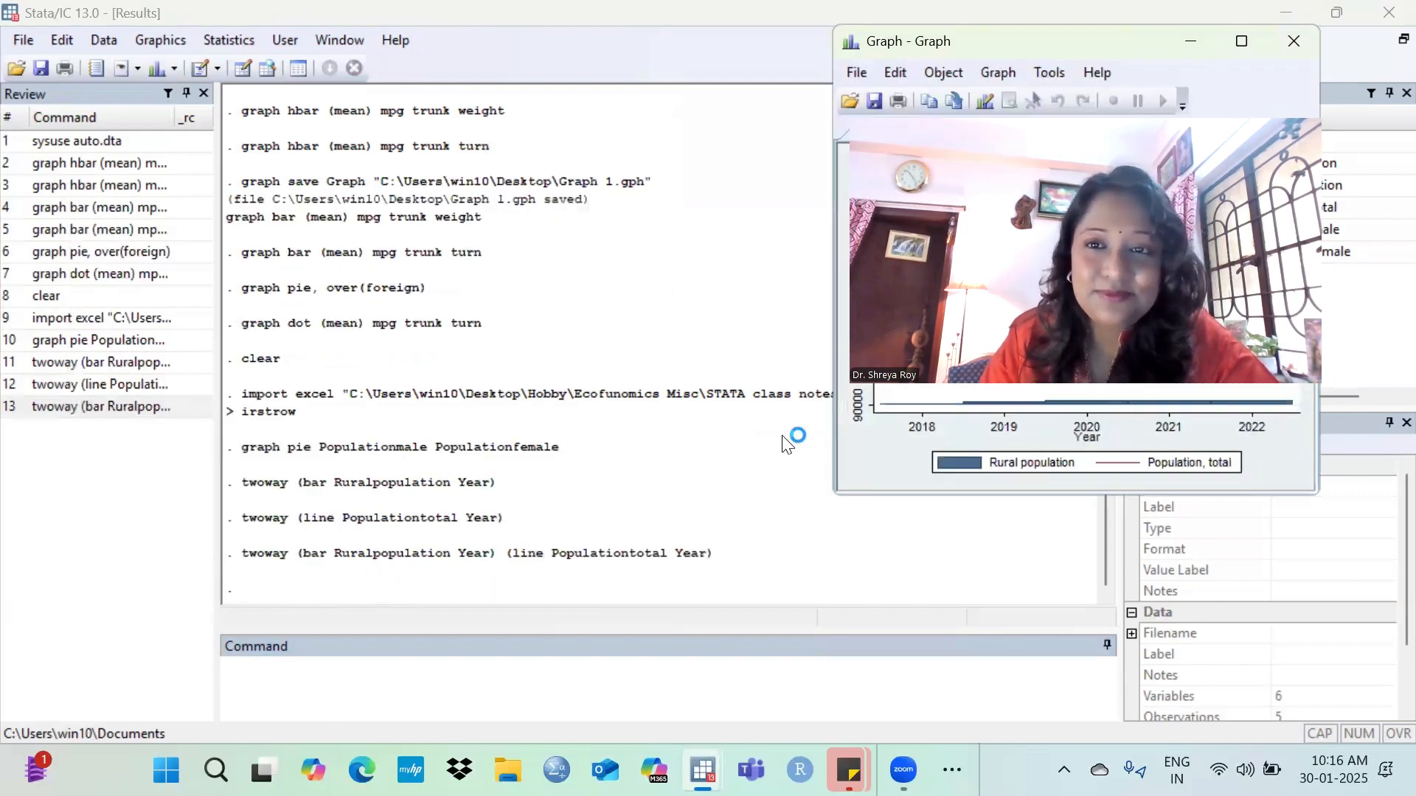
pyautogui.moveTo(1088, 42); pyautogui.dragTo(495, 68)
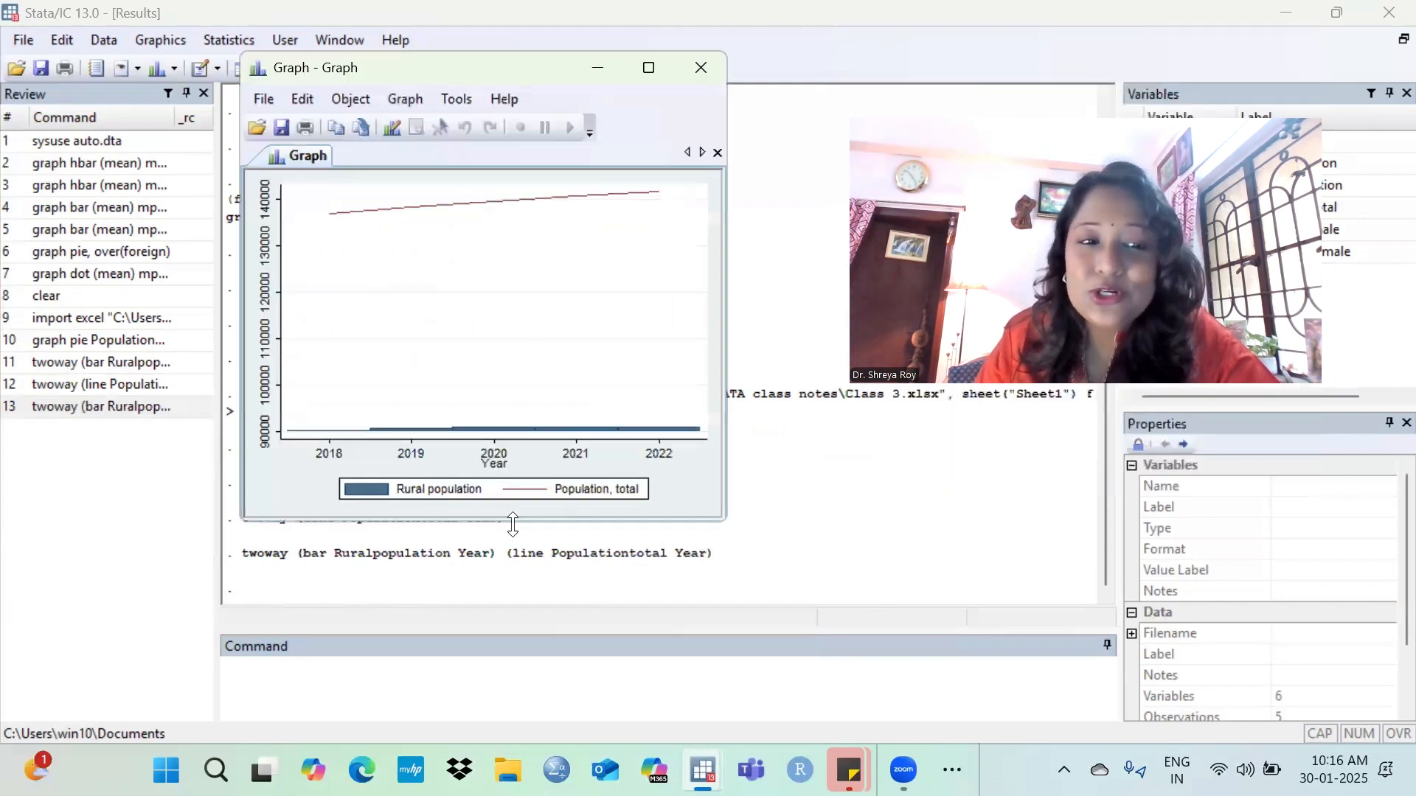
pyautogui.click(649, 67)
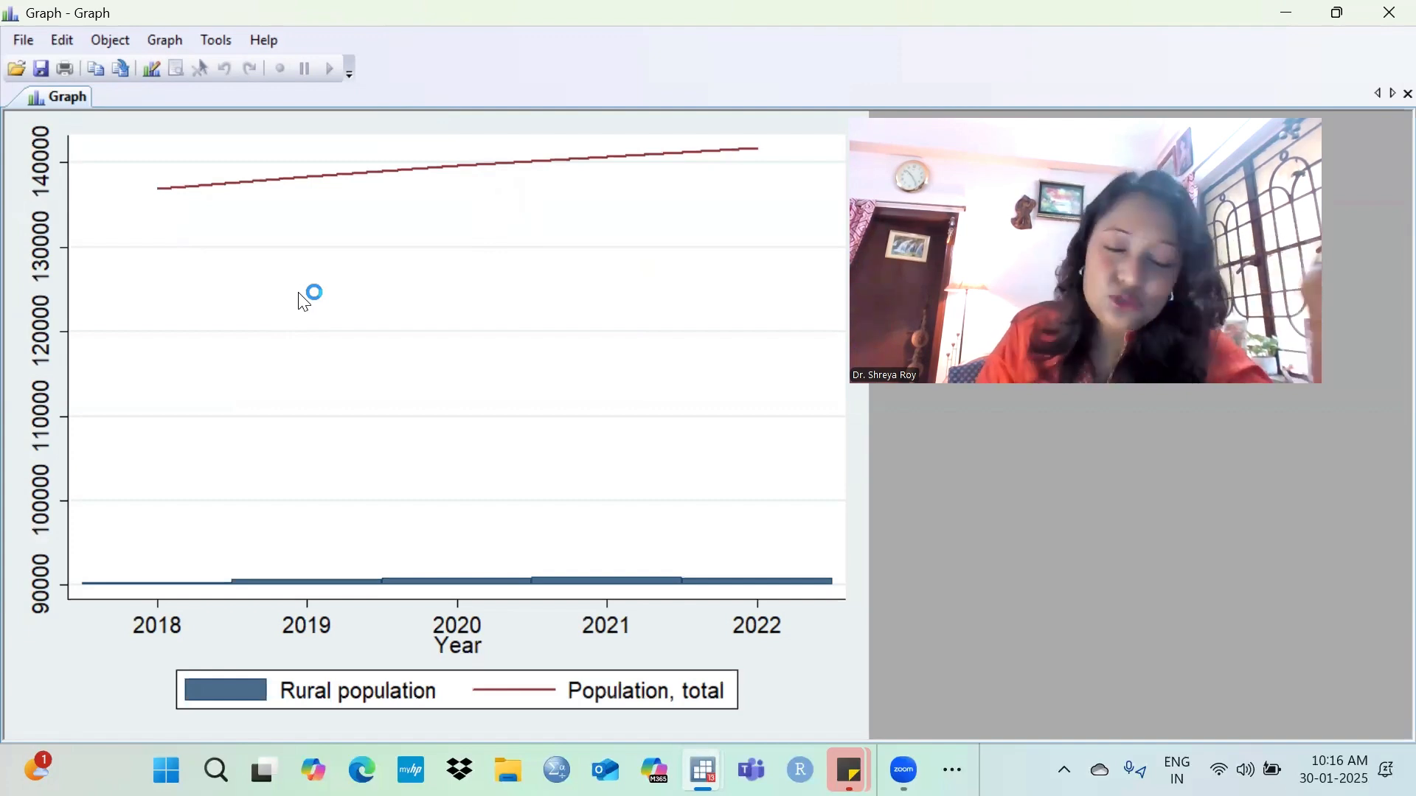
pyautogui.click(1390, 12)
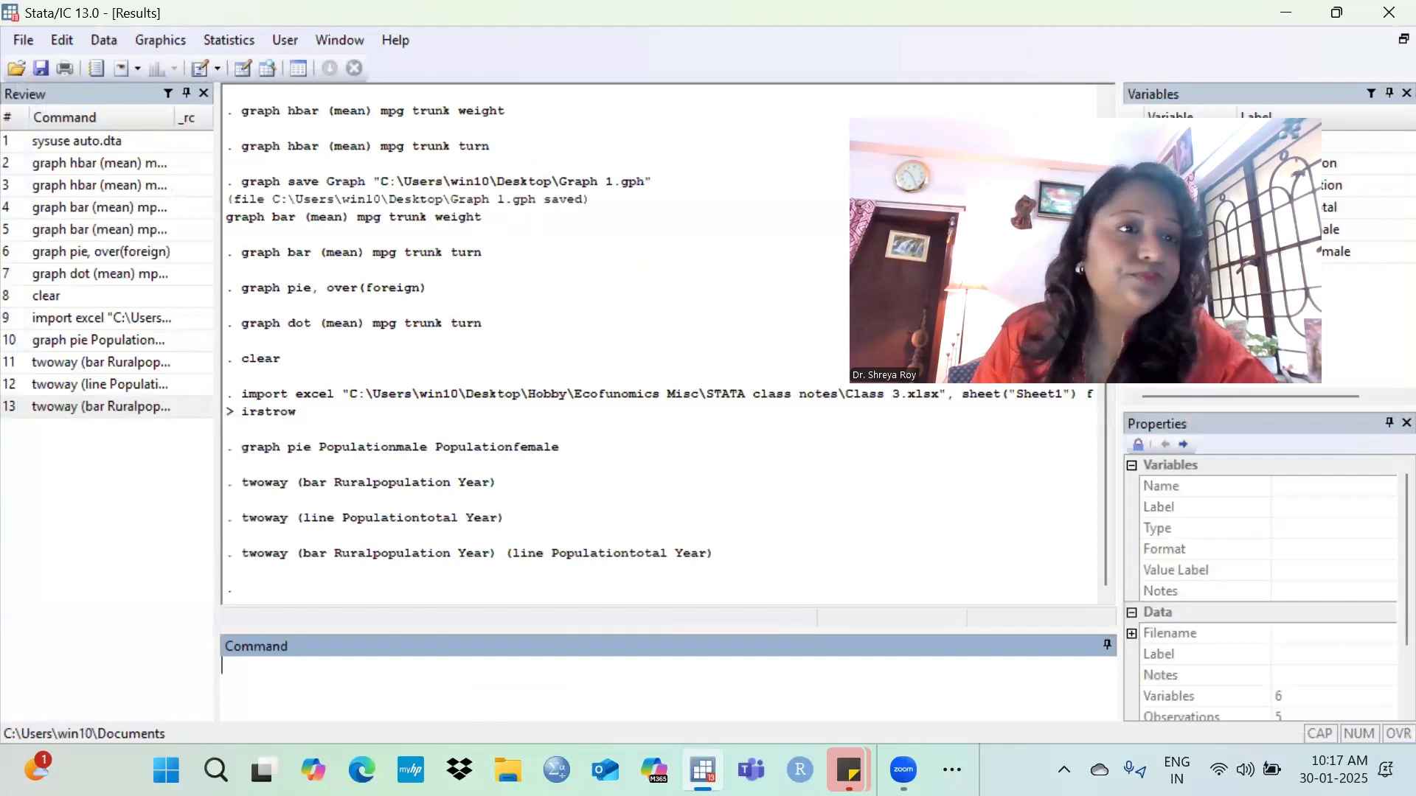
# Disable both existing plots, Plot 1 and Plot 2, in the twoway graph definitions.
pyautogui.click(177, 40)
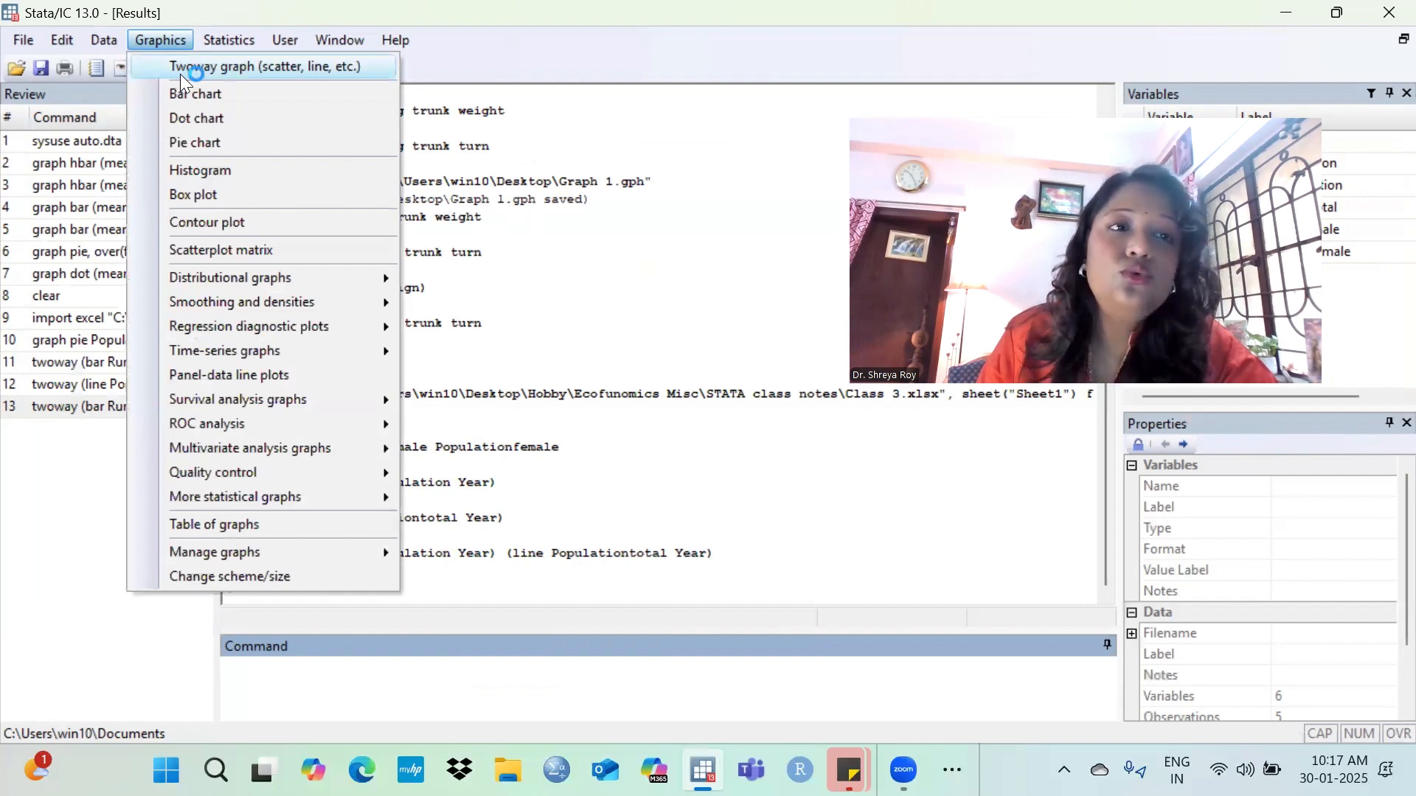
pyautogui.click(180, 74)
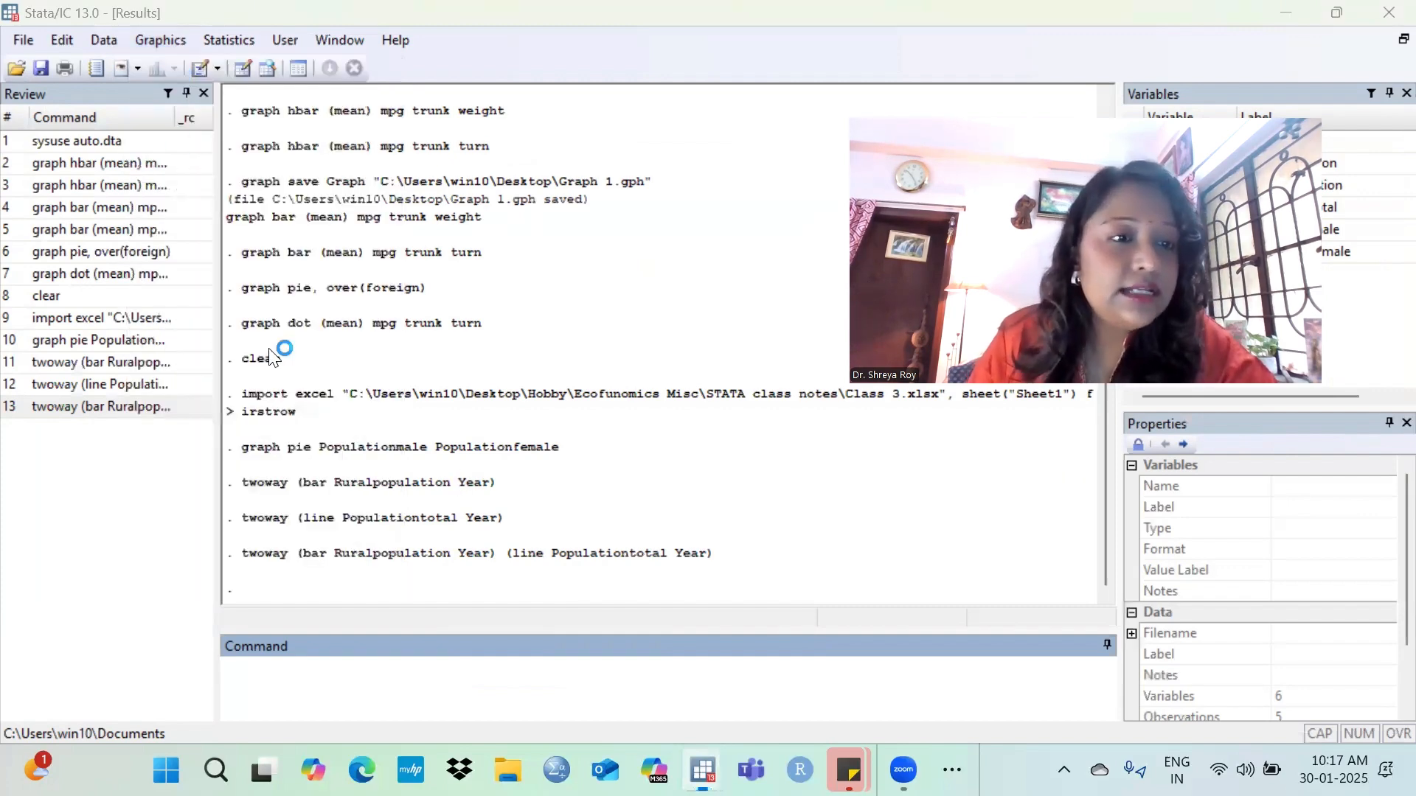
pyautogui.click(300, 340)
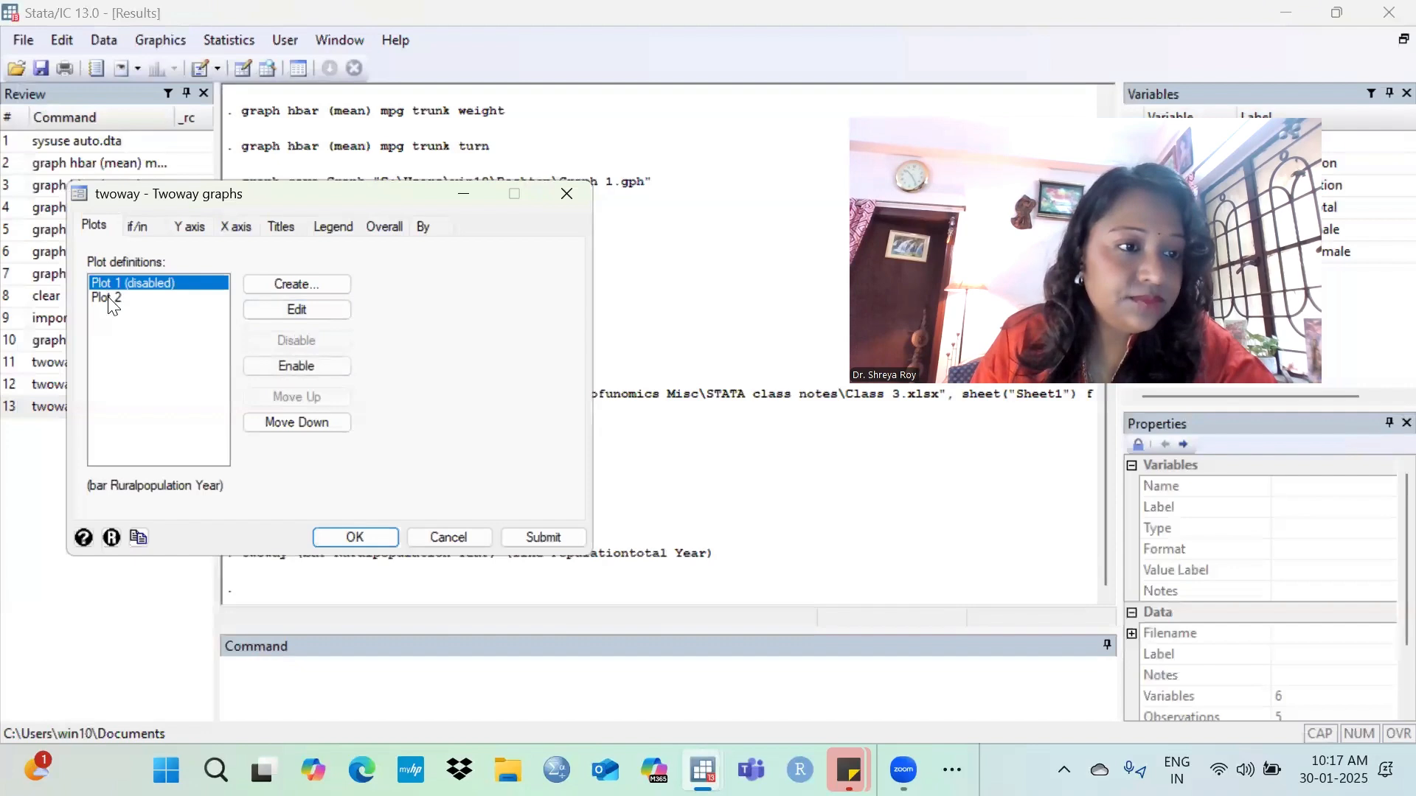
pyautogui.click(299, 344)
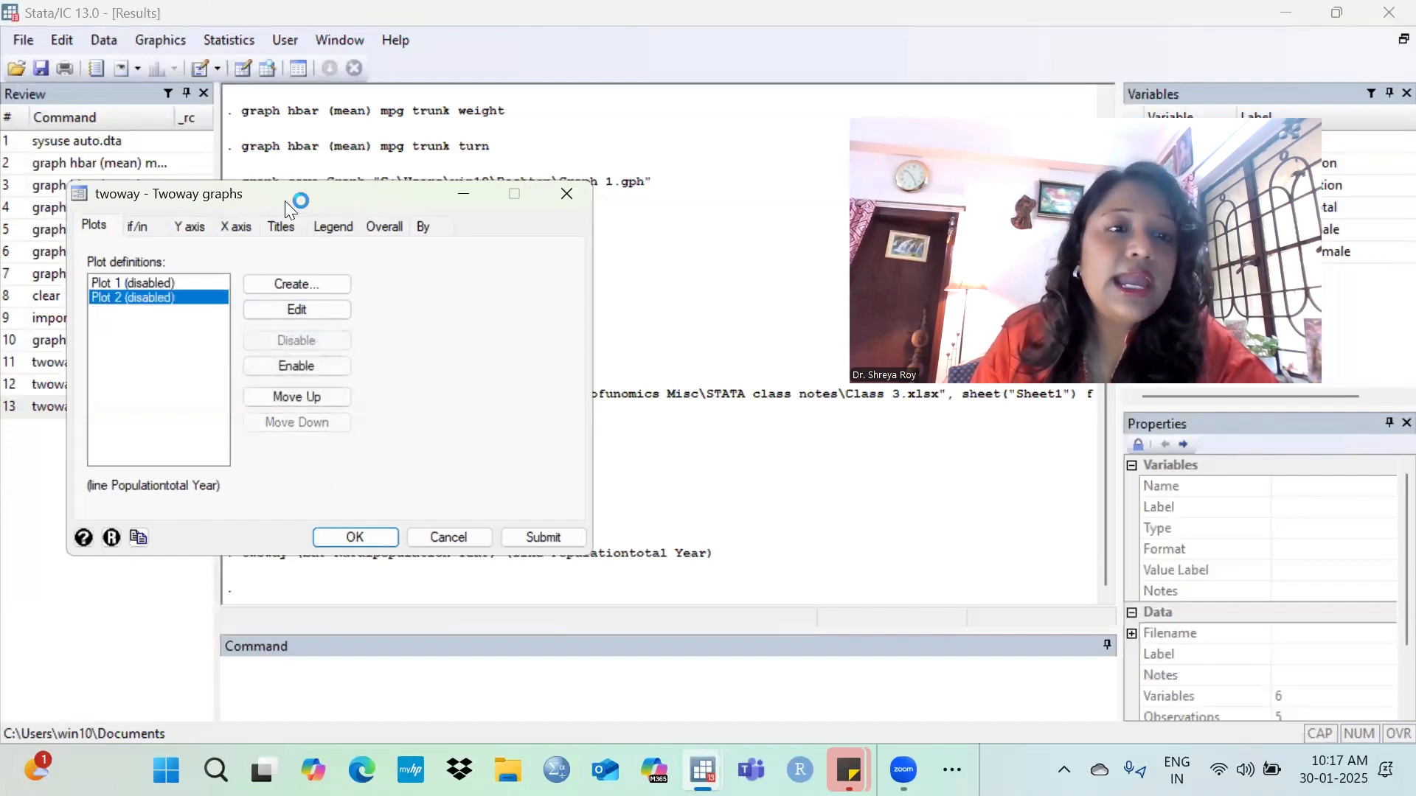
# Define a new area plot with Urbanpopulation as the Y variable and Year as the X variable.
pyautogui.click(297, 284)
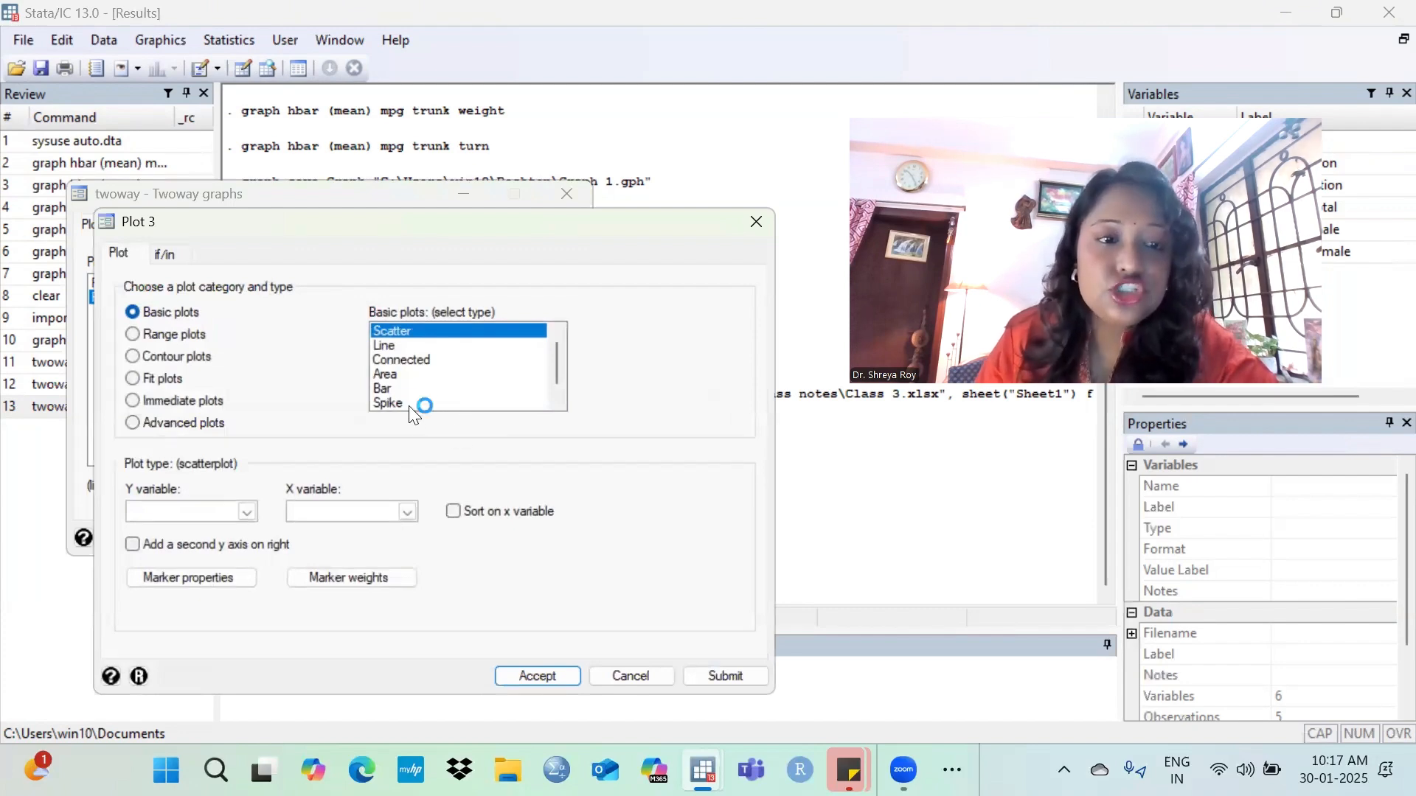
pyautogui.click(414, 374)
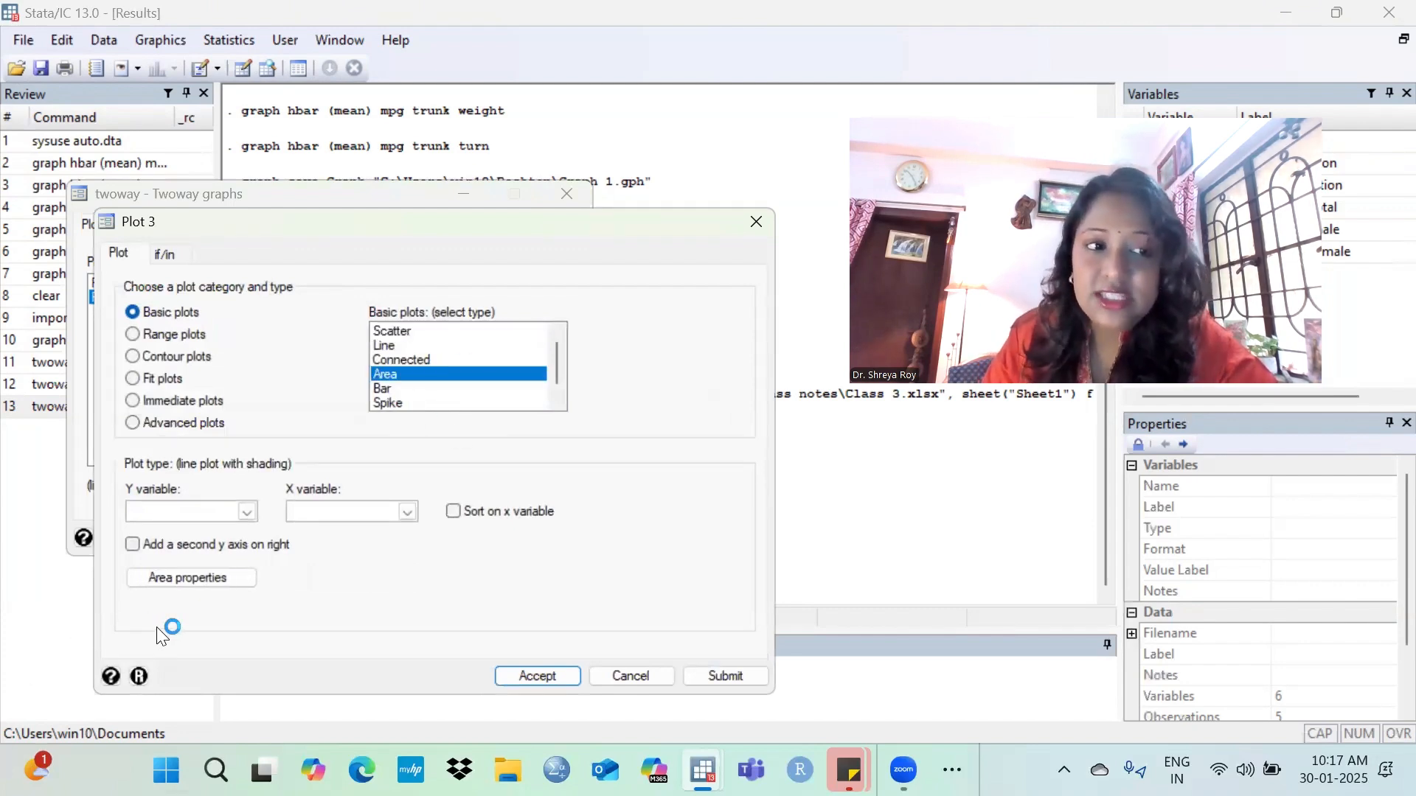
pyautogui.click(407, 513)
pyautogui.click(323, 531)
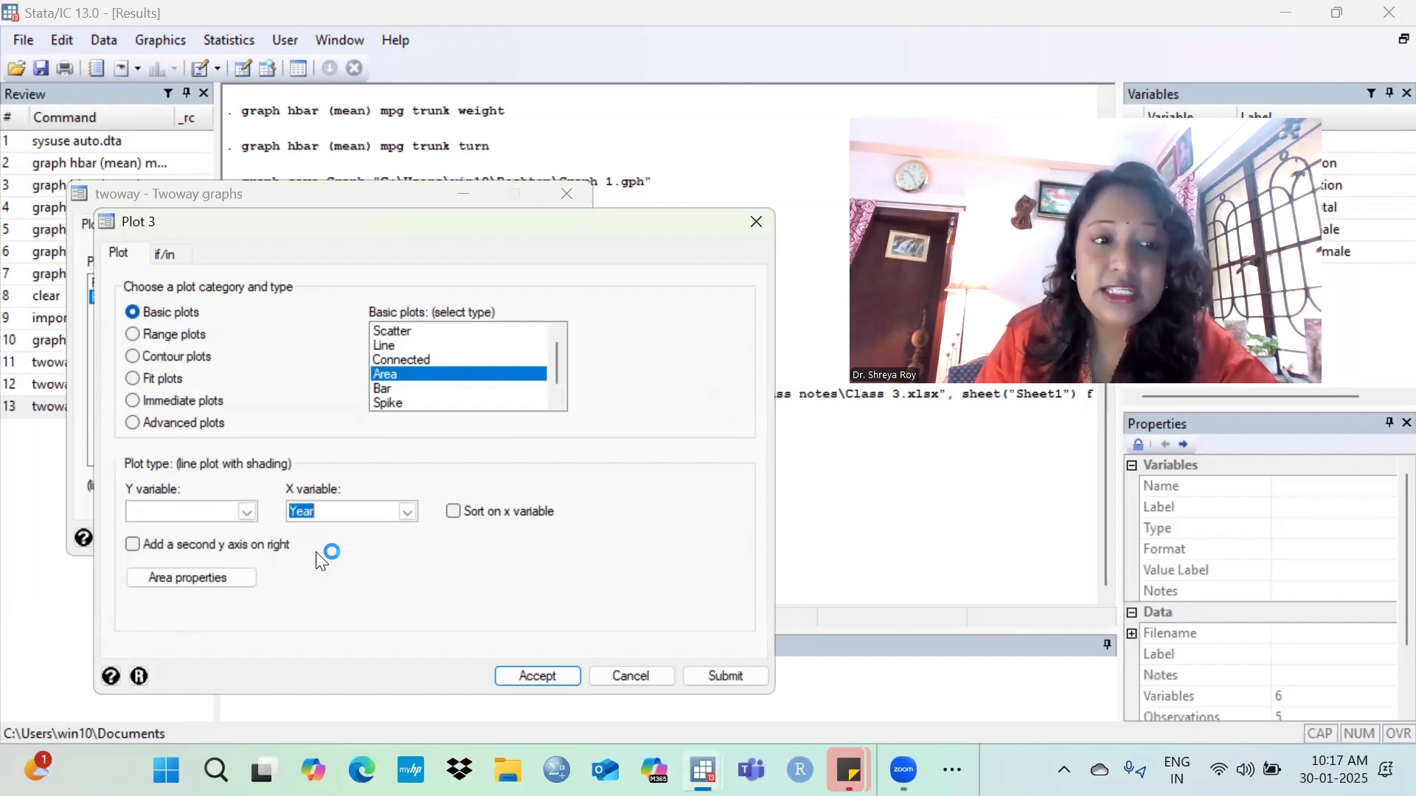
pyautogui.click(250, 512)
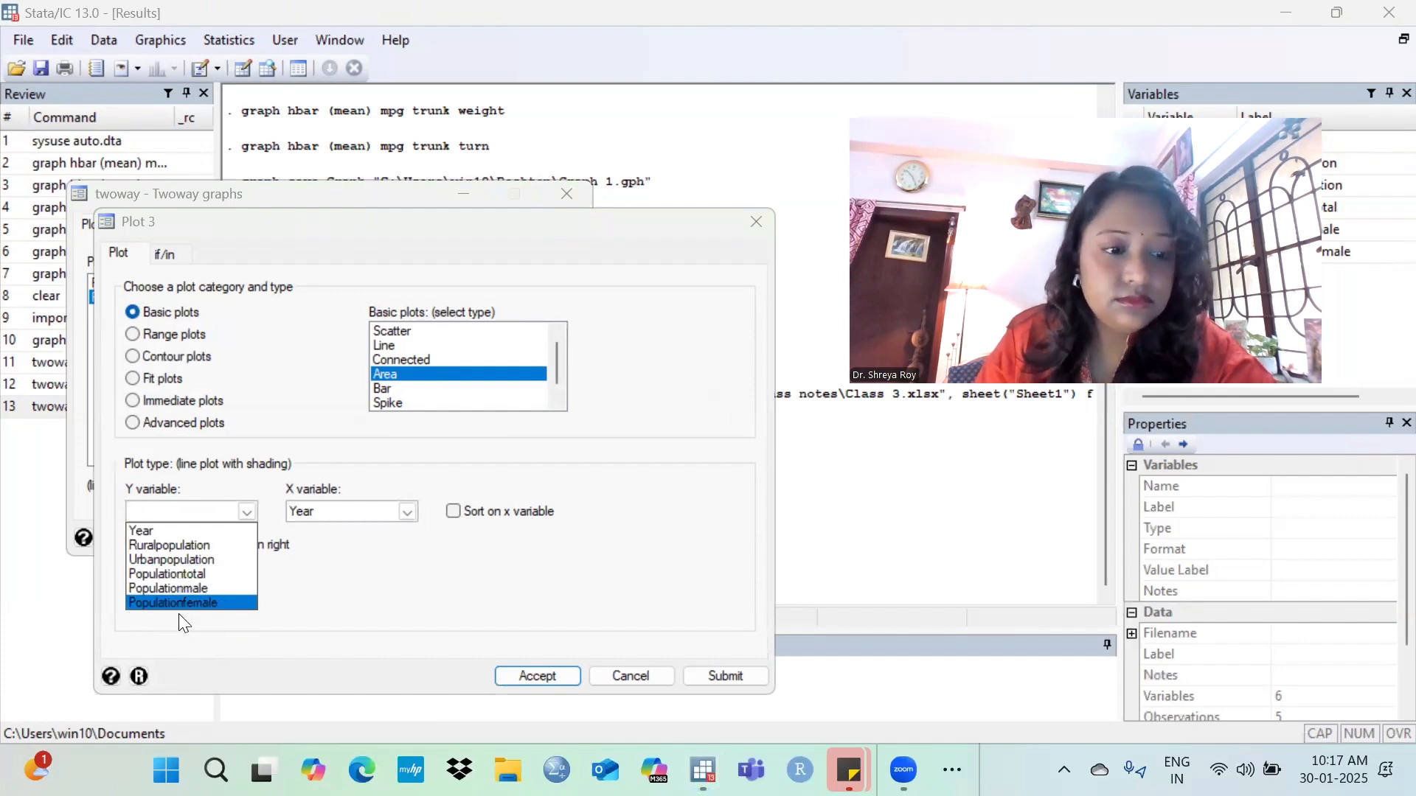
pyautogui.click(183, 559)
pyautogui.press('Return')
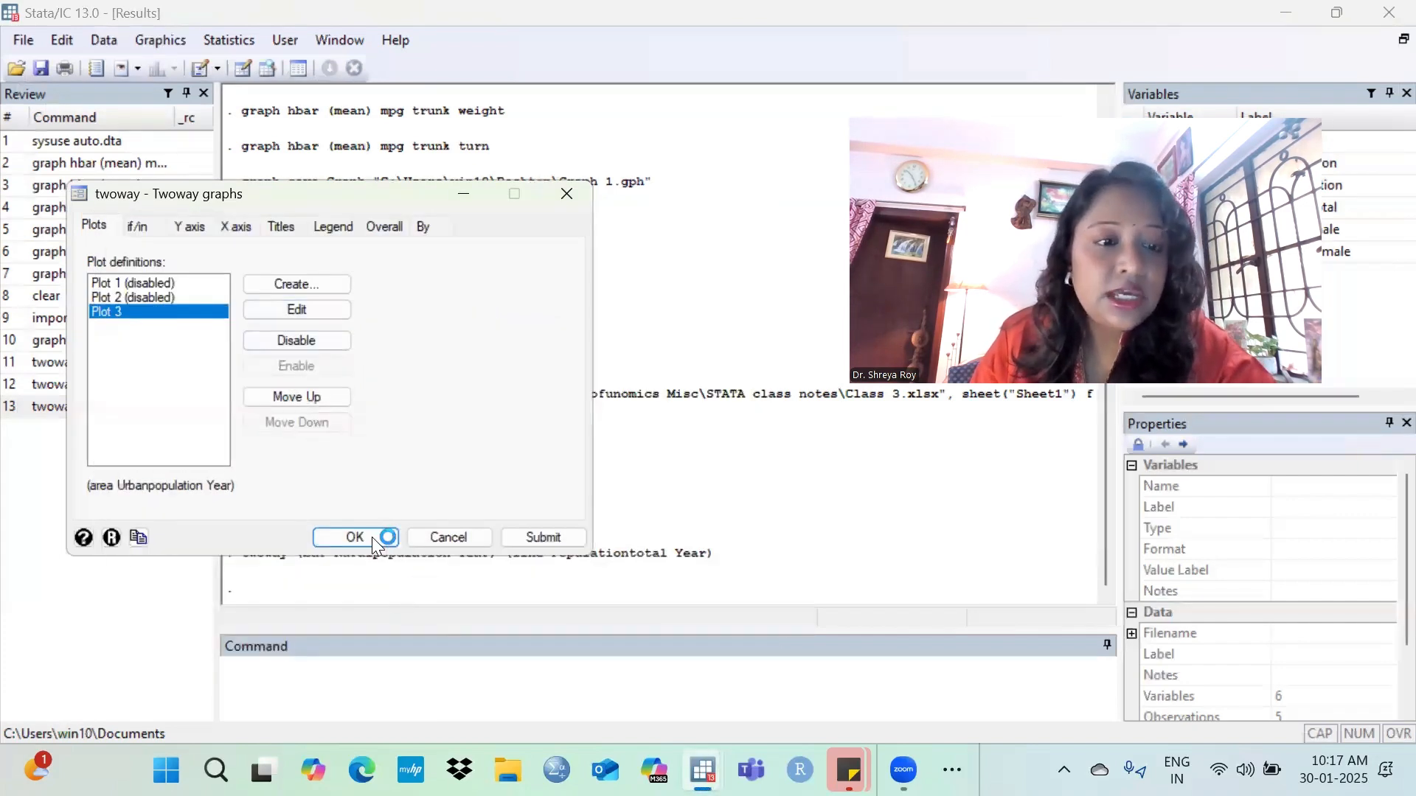